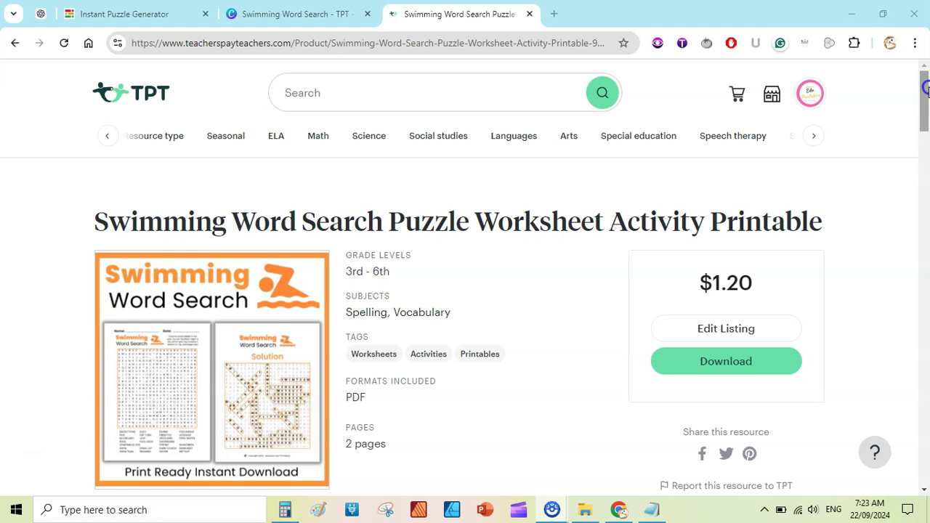
Step: Review the Swimming Word Search TPT listing and its second preview image, then go to My Puzzles
{"action": "mouse_move", "coordinate": [927, 88]}
{"action": "left_mouse_down"}
{"action": "mouse_move", "coordinate": [926, 102]}
{"action": "mouse_move", "coordinate": [926, 85]}
{"action": "left_mouse_up"}
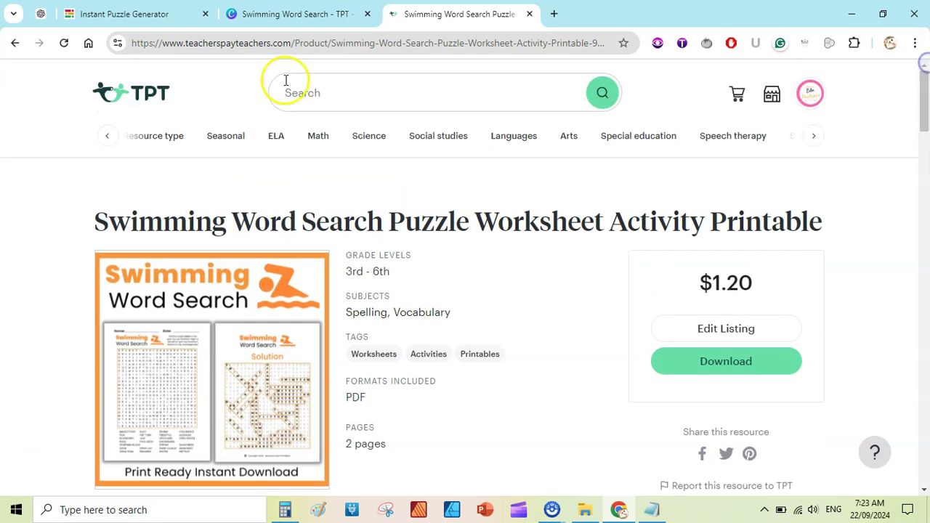
{"action": "left_click_drag", "start_coordinate": [928, 86], "coordinate": [925, 95]}
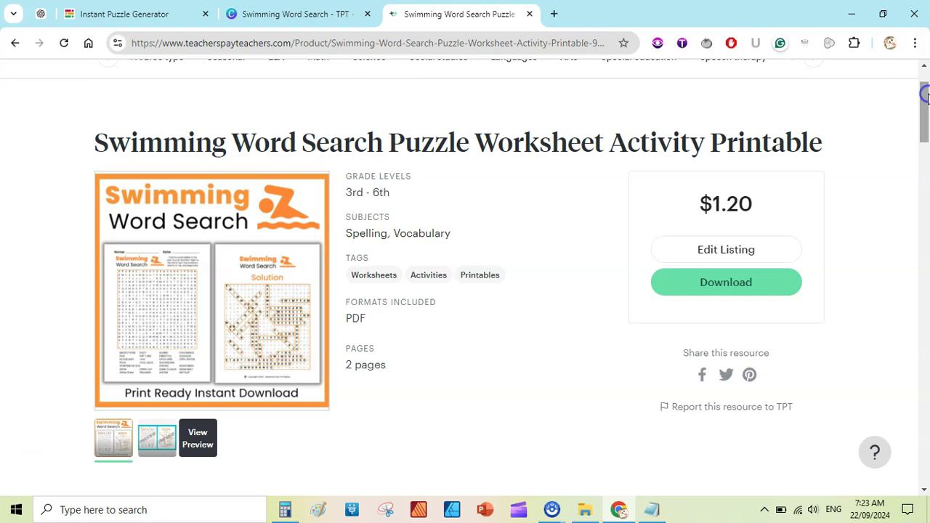
{"action": "left_click_drag", "start_coordinate": [926, 104], "coordinate": [927, 115]}
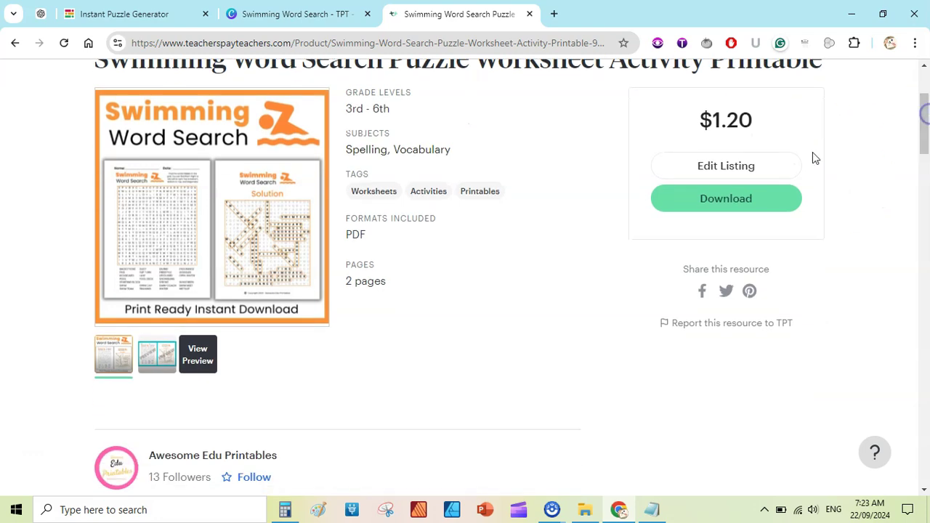
{"action": "left_click", "coordinate": [157, 348]}
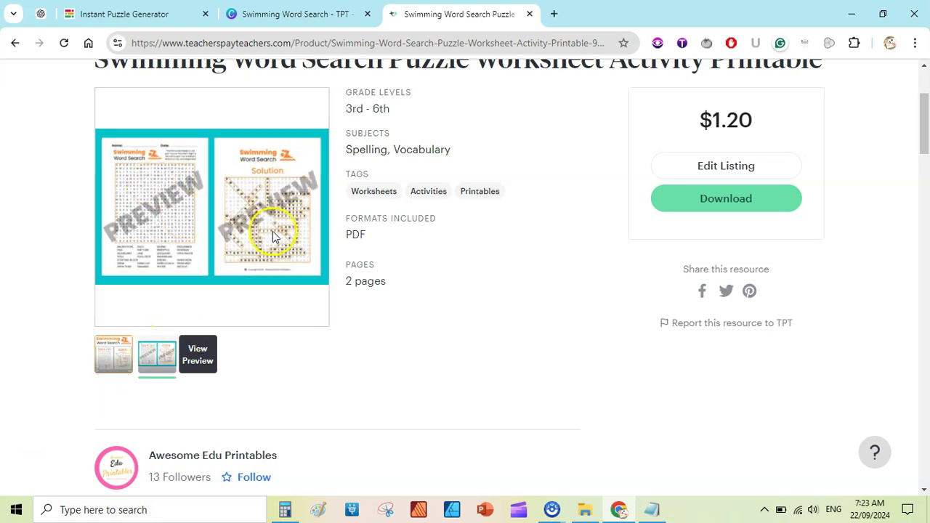
{"action": "mouse_move", "coordinate": [923, 114]}
{"action": "left_mouse_down"}
{"action": "mouse_move", "coordinate": [926, 125]}
{"action": "mouse_move", "coordinate": [927, 98]}
{"action": "mouse_move", "coordinate": [927, 116]}
{"action": "left_mouse_up"}
{"action": "left_click_drag", "start_coordinate": [924, 149], "coordinate": [913, 77]}
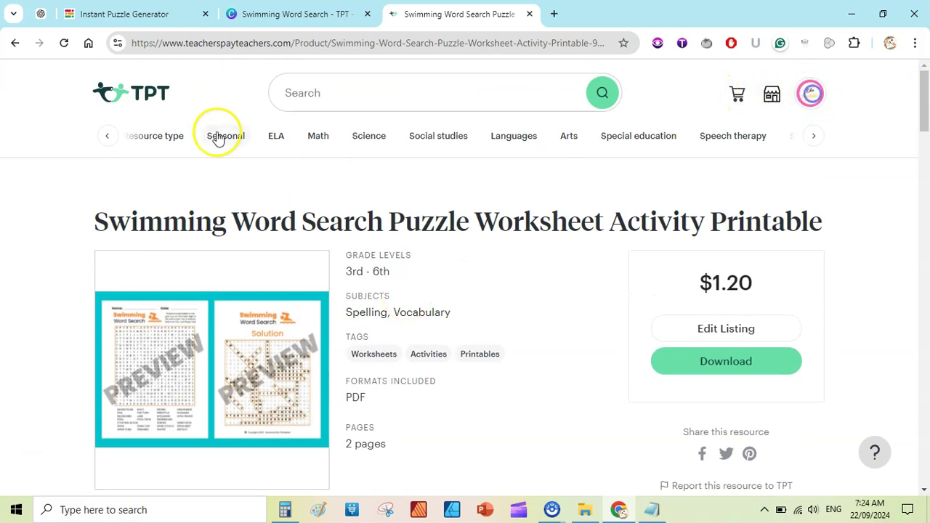
{"action": "left_click", "coordinate": [44, 13]}
{"action": "left_click", "coordinate": [118, 12]}
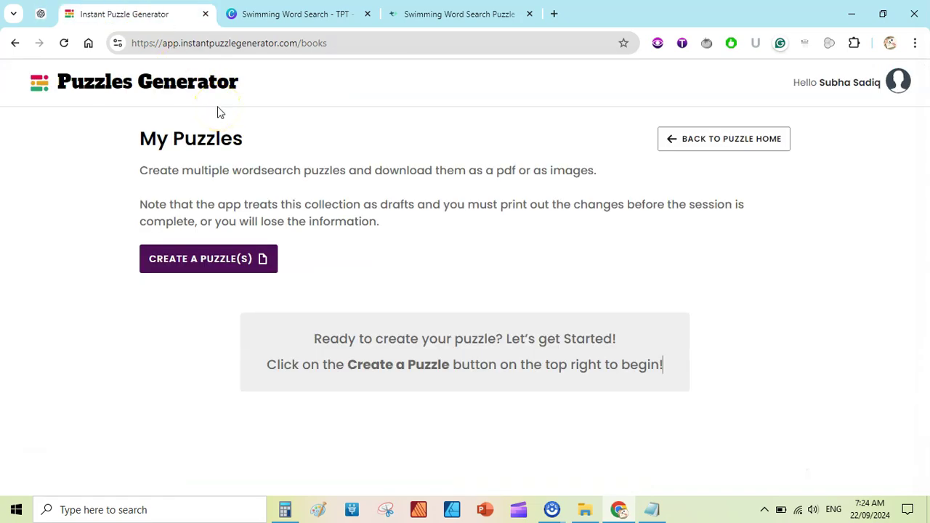
Step: Preview the Swimming Word Search - TPT design full screen, checking the puzzle and Solution pages
{"action": "left_click", "coordinate": [294, 14]}
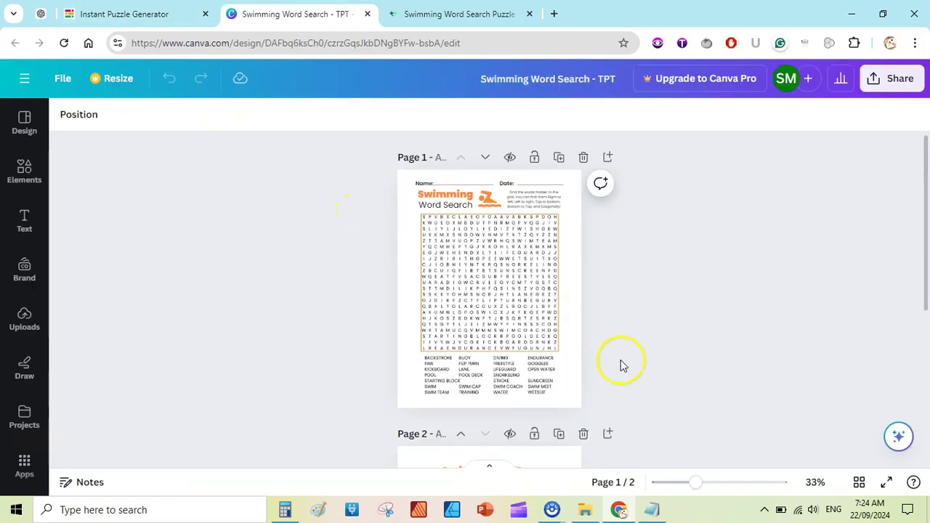
{"action": "left_click", "coordinate": [887, 482]}
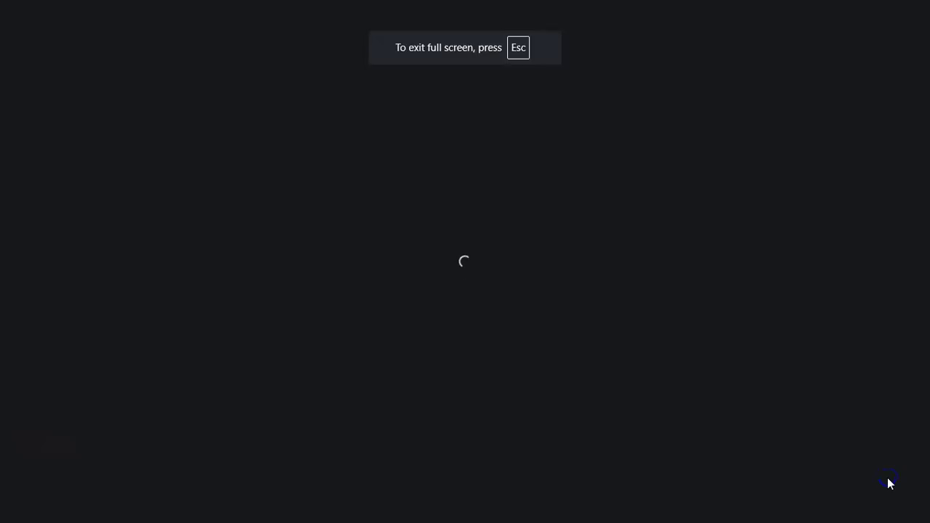
{"action": "left_click", "coordinate": [890, 484]}
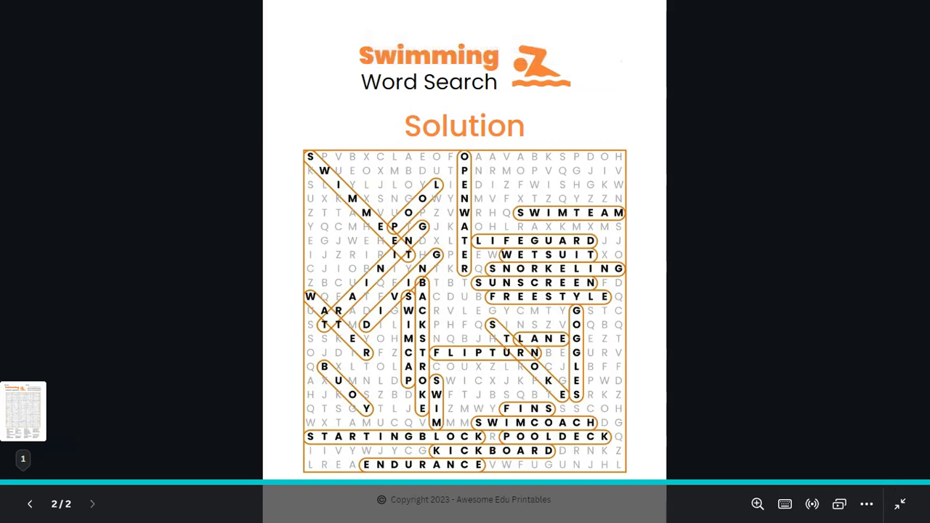
{"action": "key", "text": "Left"}
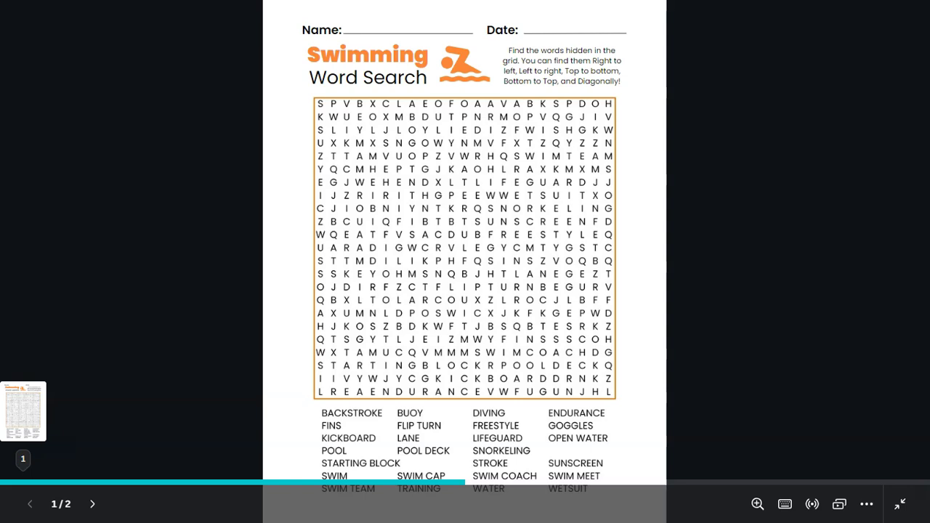
{"action": "left_click", "coordinate": [899, 503]}
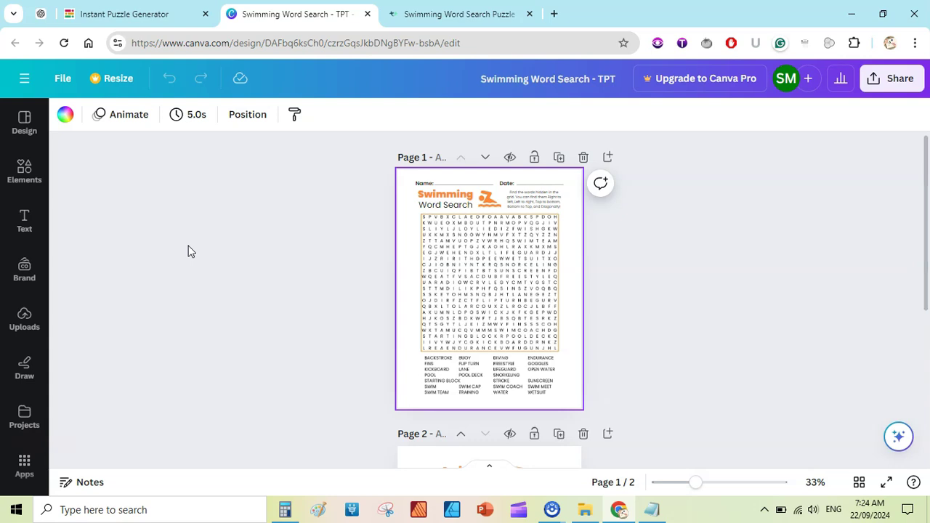
Step: Copy ChatGPT's unnumbered one-word-per-line list of 25 animals
{"action": "left_click", "coordinate": [40, 13]}
{"action": "left_click_drag", "start_coordinate": [924, 363], "coordinate": [917, 86]}
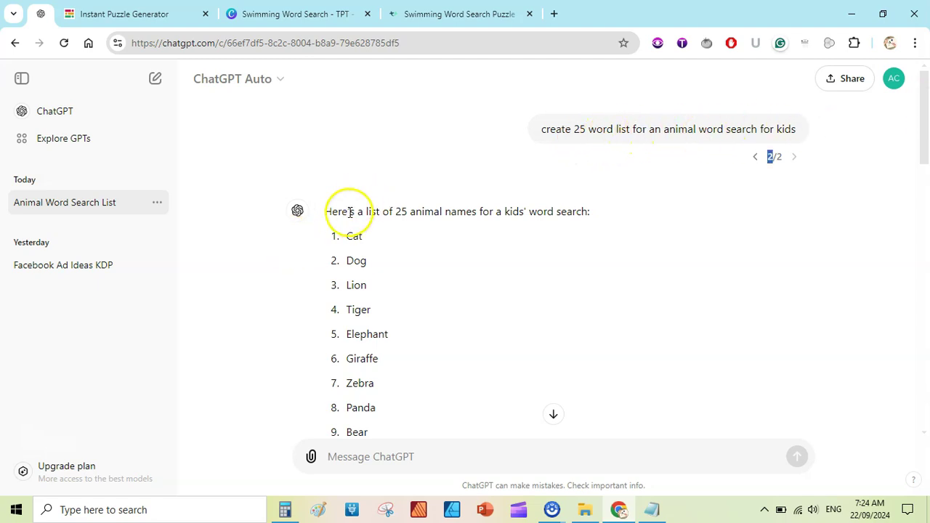
{"action": "scroll", "coordinate": [926, 120], "scroll_direction": "down", "scroll_amount": 1}
{"action": "left_click_drag", "start_coordinate": [926, 120], "coordinate": [899, 206]}
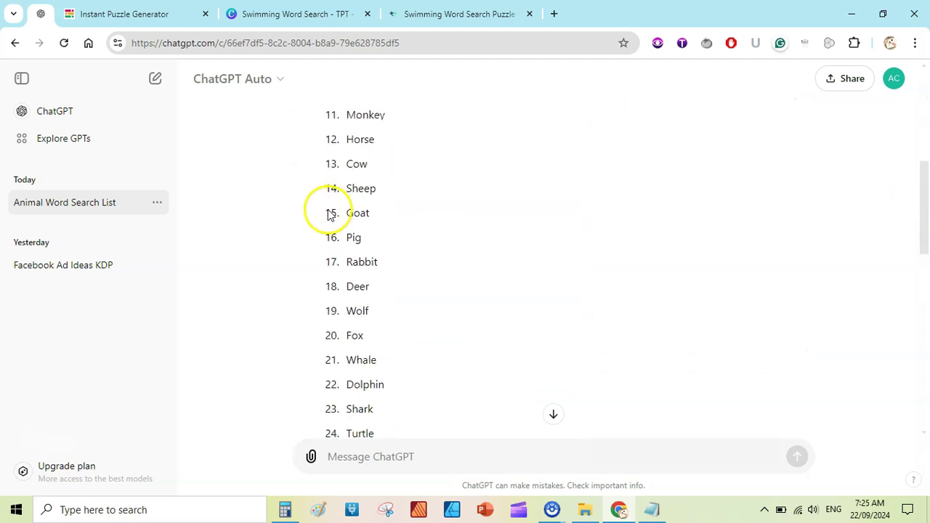
{"action": "left_click", "coordinate": [927, 261]}
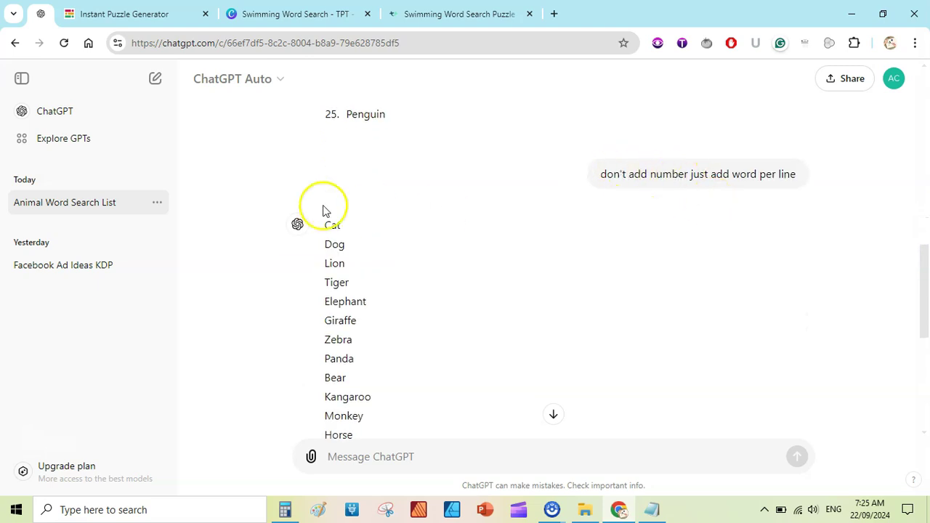
{"action": "left_click_drag", "start_coordinate": [926, 256], "coordinate": [926, 369]}
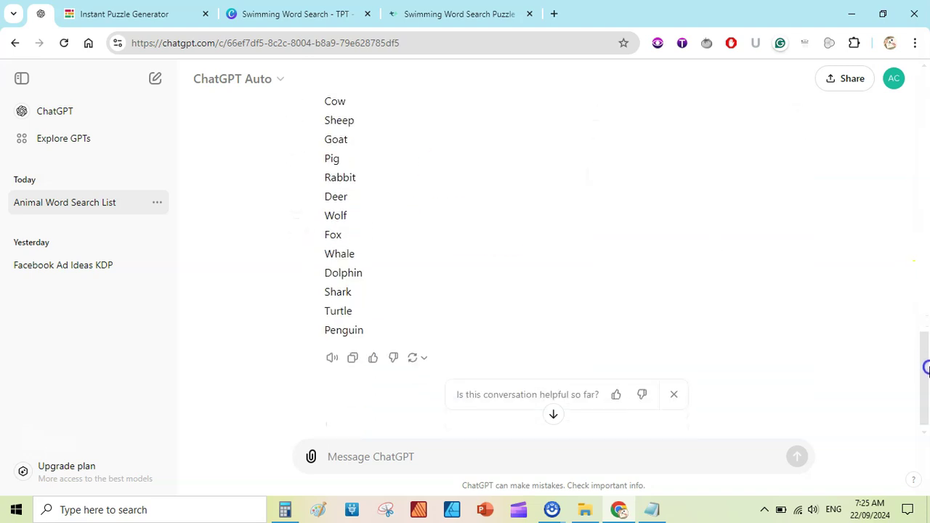
{"action": "left_click", "coordinate": [353, 358]}
Step: Create a new text document named animal words in the Word Search Puzzles For Kids folder
{"action": "left_click", "coordinate": [586, 511]}
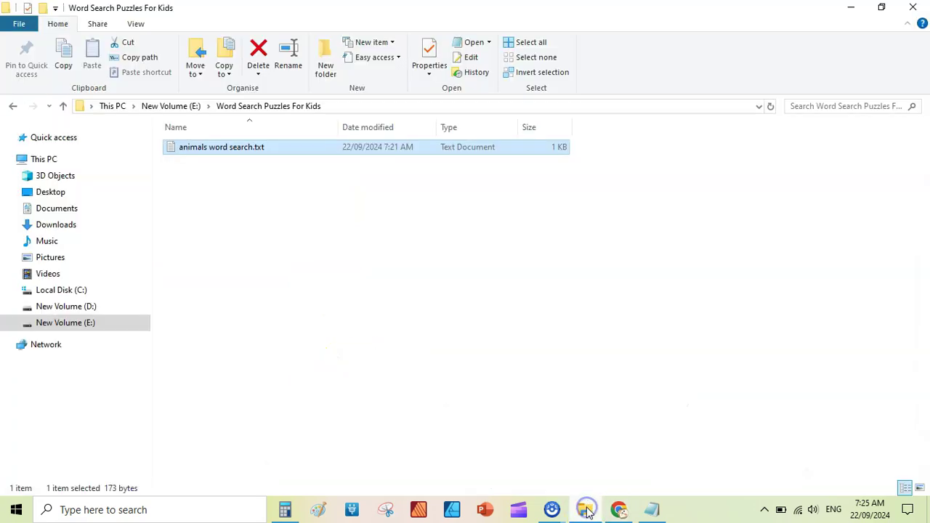
{"action": "left_click", "coordinate": [653, 510]}
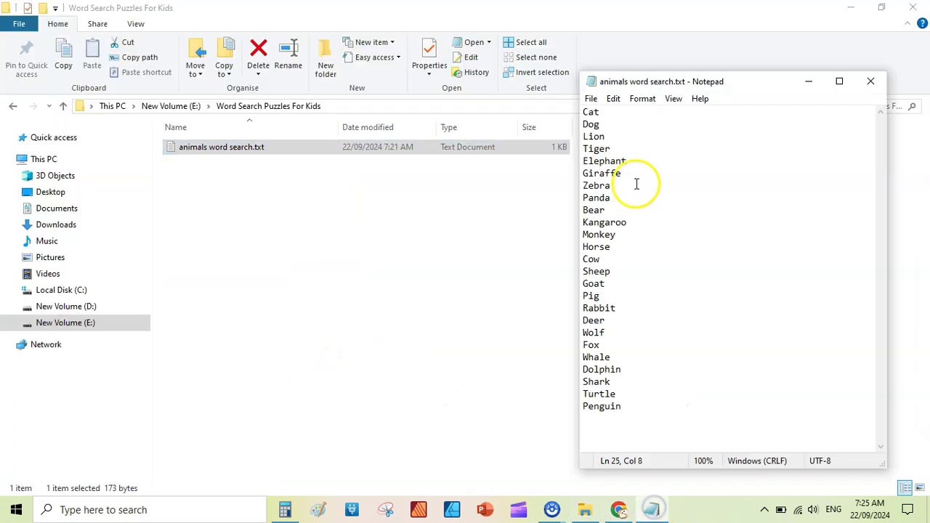
{"action": "left_click", "coordinate": [871, 81]}
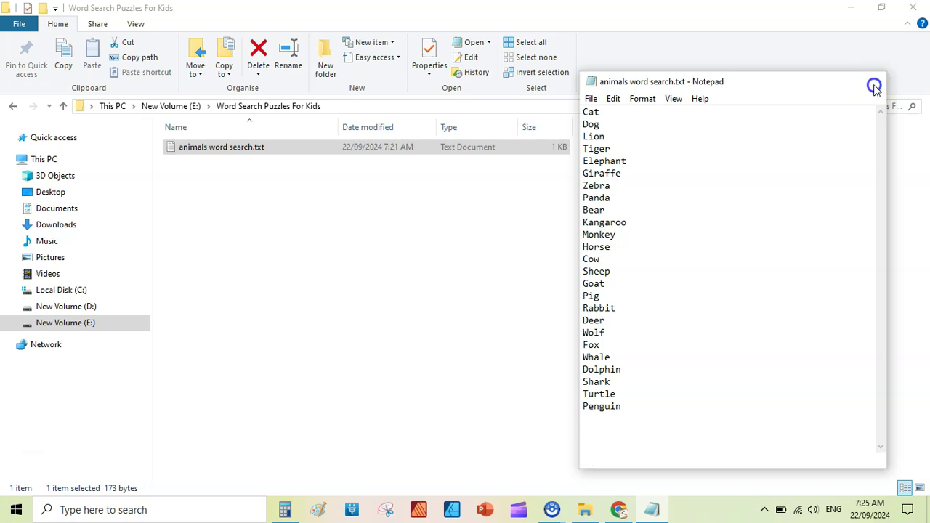
{"action": "right_click", "coordinate": [535, 217]}
{"action": "left_click", "coordinate": [592, 378]}
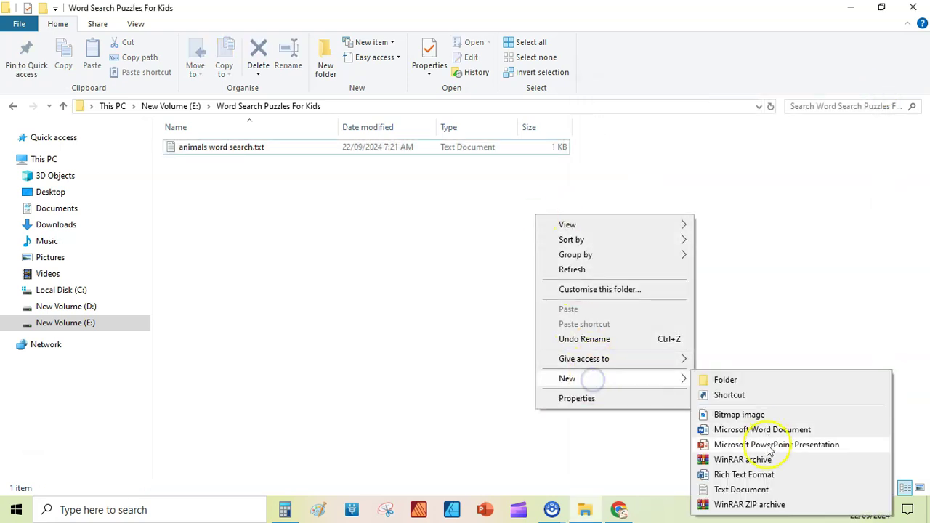
{"action": "left_click", "coordinate": [760, 488]}
{"action": "type", "text": "animals wor"}
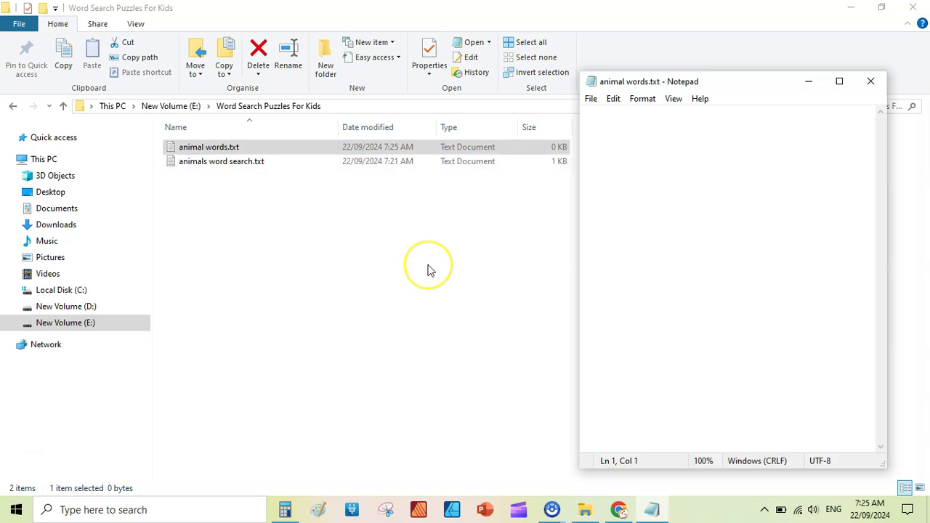
Step: Paste the animal list into animal words.txt, trim the trailing spaces after Penguin, and save
{"action": "key", "text": "ctrl+v"}
{"action": "key", "text": "BackSpace"}
{"action": "key", "text": "BackSpace"}
{"action": "left_click", "coordinate": [591, 98]}
{"action": "left_click", "coordinate": [614, 154]}
{"action": "left_click", "coordinate": [874, 79]}
Step: Return to the puzzle generator's My Puzzles page in the browser
{"action": "left_click", "coordinate": [429, 263]}
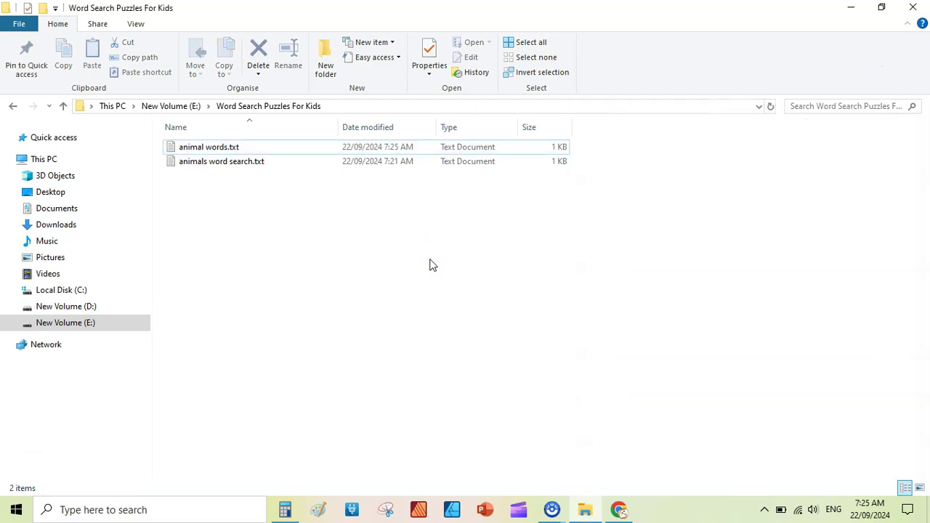
{"action": "key", "text": "alt+Tab"}
{"action": "left_click", "coordinate": [164, 14]}
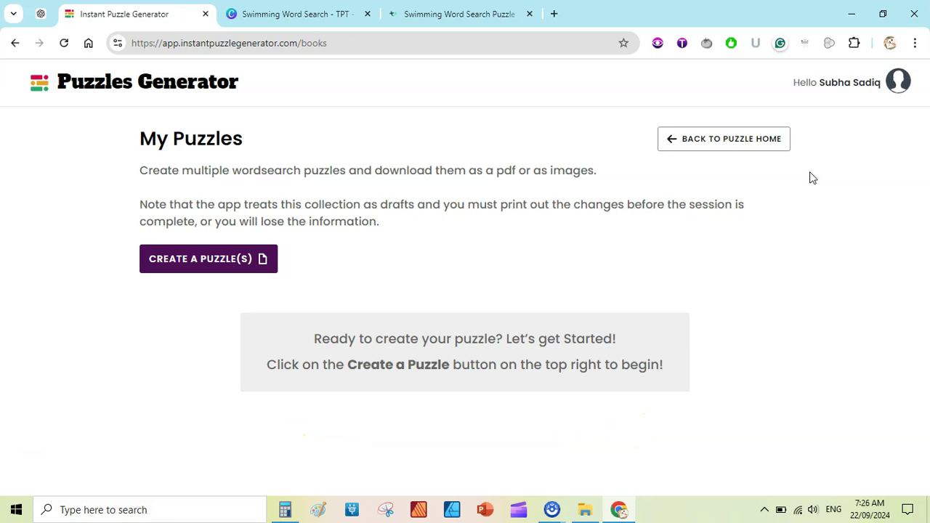
Step: Create a new puzzle titled 'Animal Word Search' and open its editor
{"action": "left_click", "coordinate": [182, 267]}
{"action": "type", "text": "Ani"}
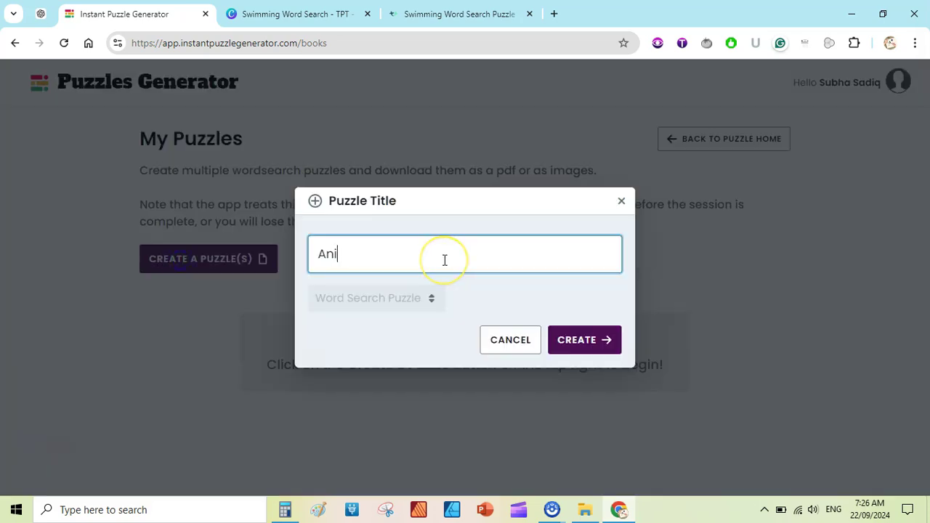
{"action": "type", "text": "mal Word Search"}
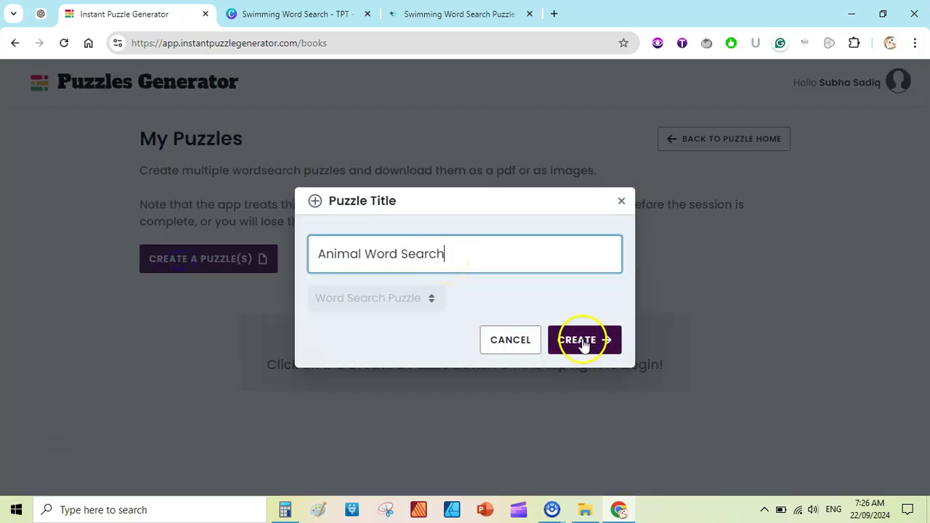
{"action": "left_click", "coordinate": [581, 338]}
{"action": "left_click", "coordinate": [664, 326]}
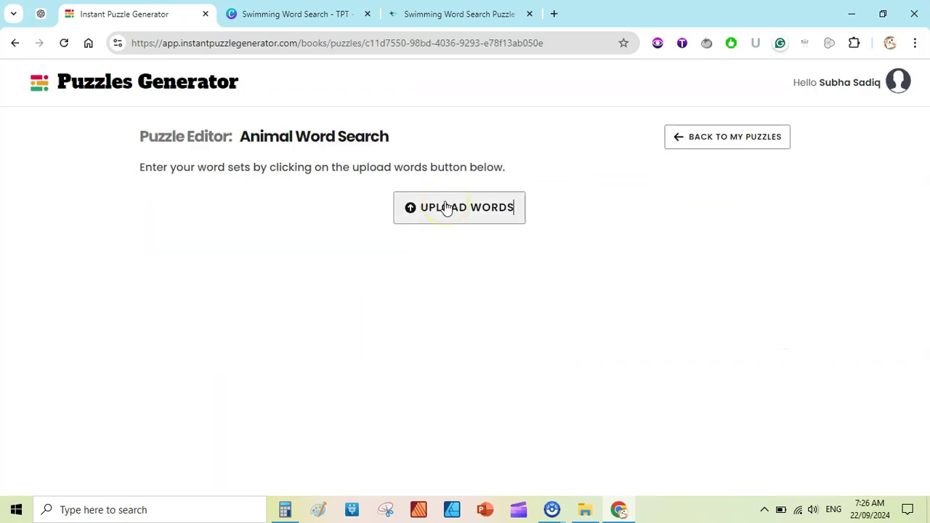
Step: Upload animal words.txt as the puzzle's word set to generate the grid
{"action": "left_click", "coordinate": [446, 208]}
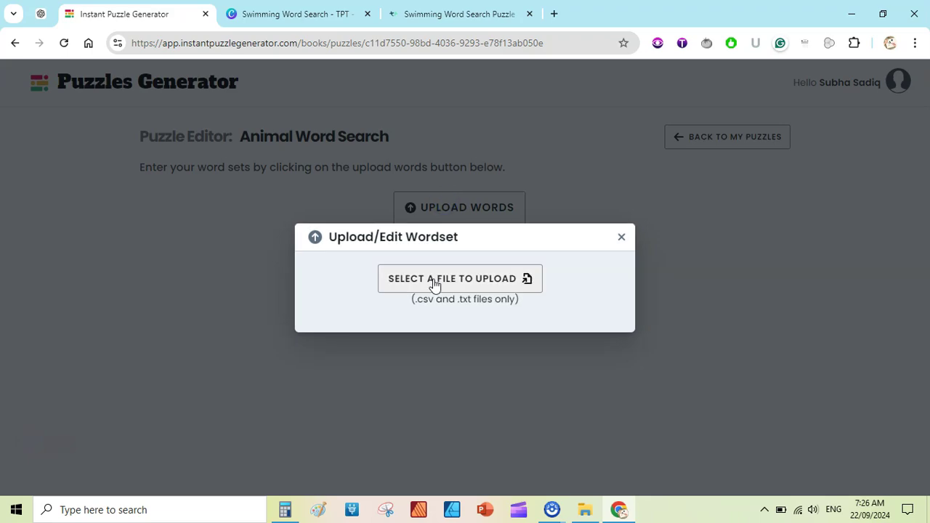
{"action": "left_click", "coordinate": [433, 279]}
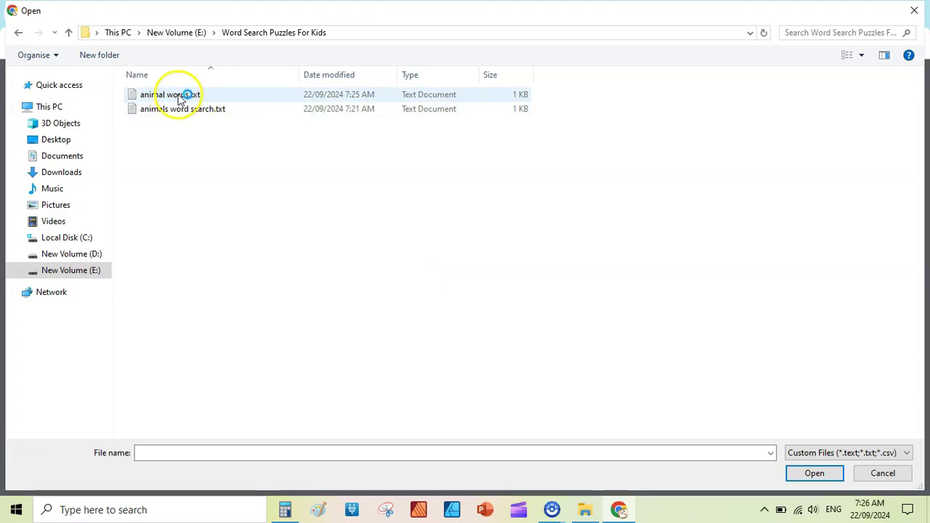
{"action": "double_click", "coordinate": [178, 96]}
{"action": "left_click_drag", "start_coordinate": [927, 141], "coordinate": [927, 356]}
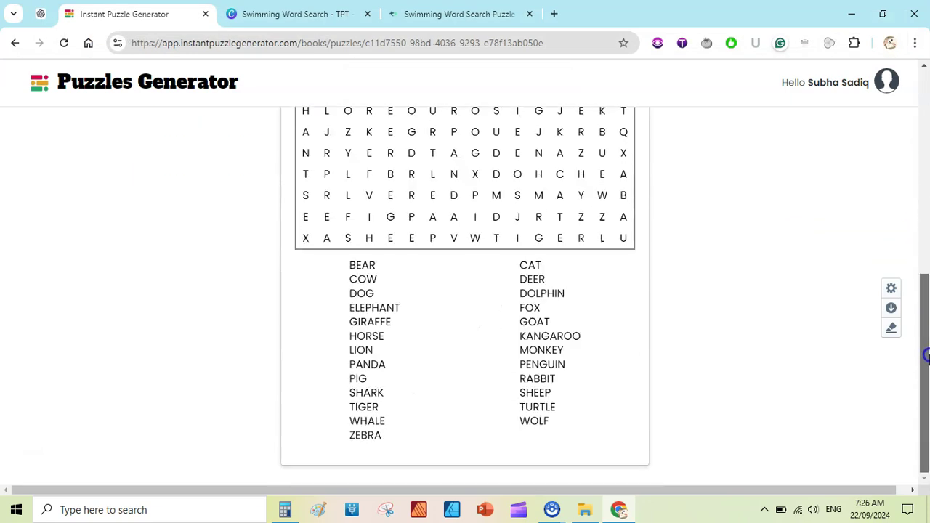
Step: After trying three columns, set the word position to Bottom Four Col beneath the grid
{"action": "left_click", "coordinate": [891, 288]}
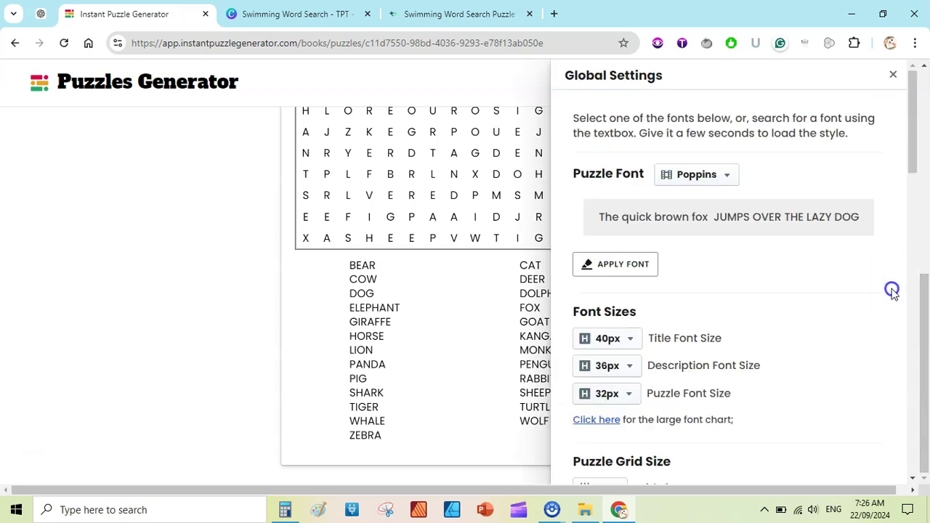
{"action": "left_click_drag", "start_coordinate": [911, 124], "coordinate": [912, 221]}
{"action": "left_click", "coordinate": [778, 234]}
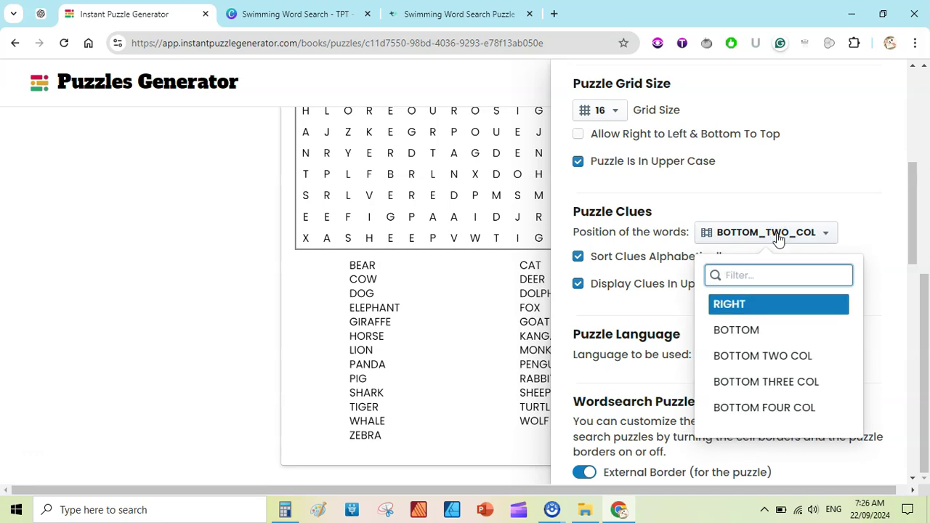
{"action": "left_click", "coordinate": [764, 381]}
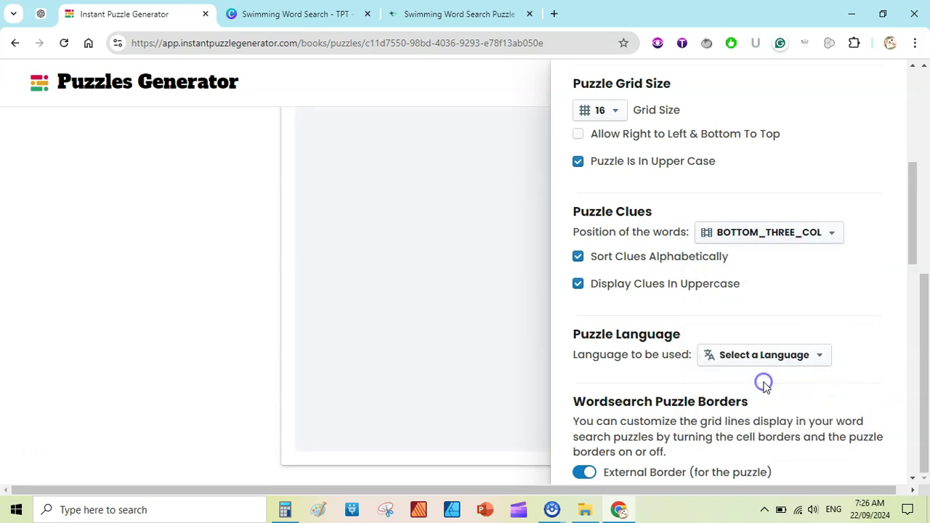
{"action": "left_click", "coordinate": [327, 328]}
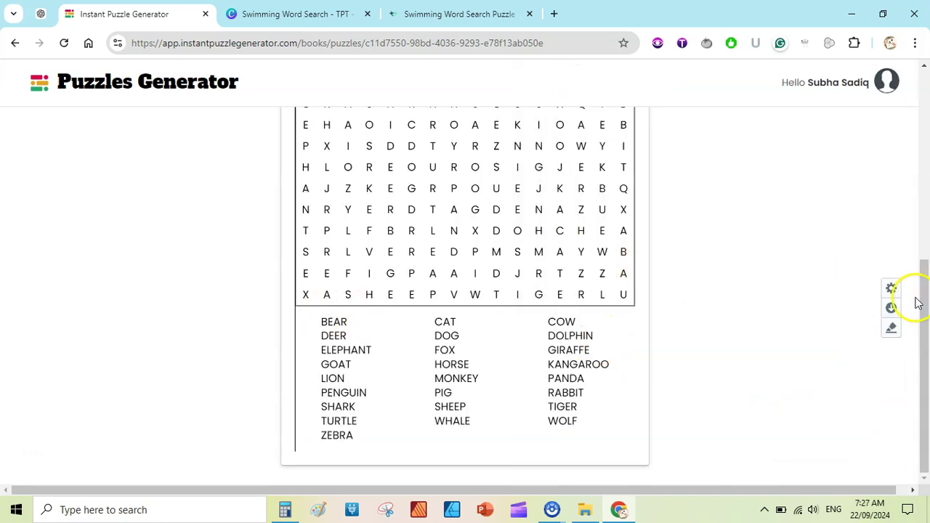
{"action": "left_click", "coordinate": [891, 289]}
{"action": "left_click_drag", "start_coordinate": [917, 94], "coordinate": [909, 196]}
{"action": "left_click", "coordinate": [758, 193]}
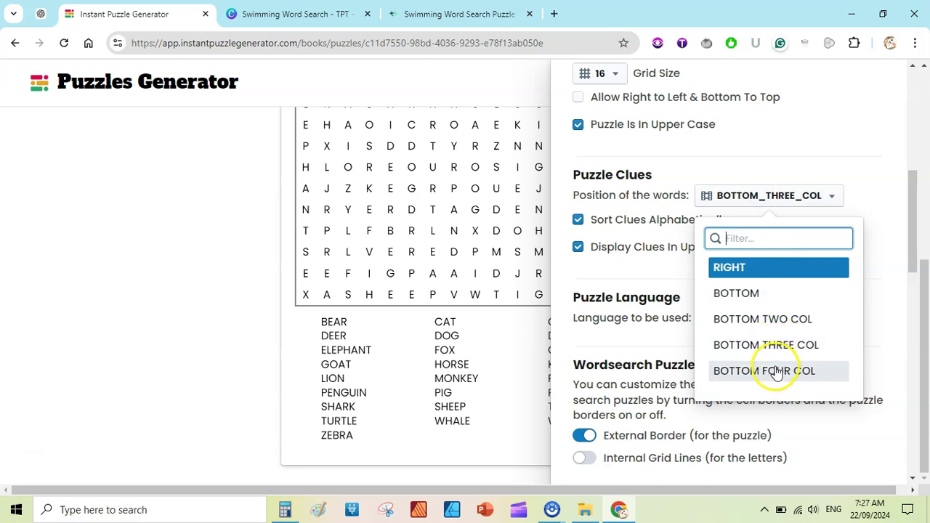
{"action": "left_click", "coordinate": [776, 371]}
{"action": "left_click_drag", "start_coordinate": [927, 270], "coordinate": [920, 135]}
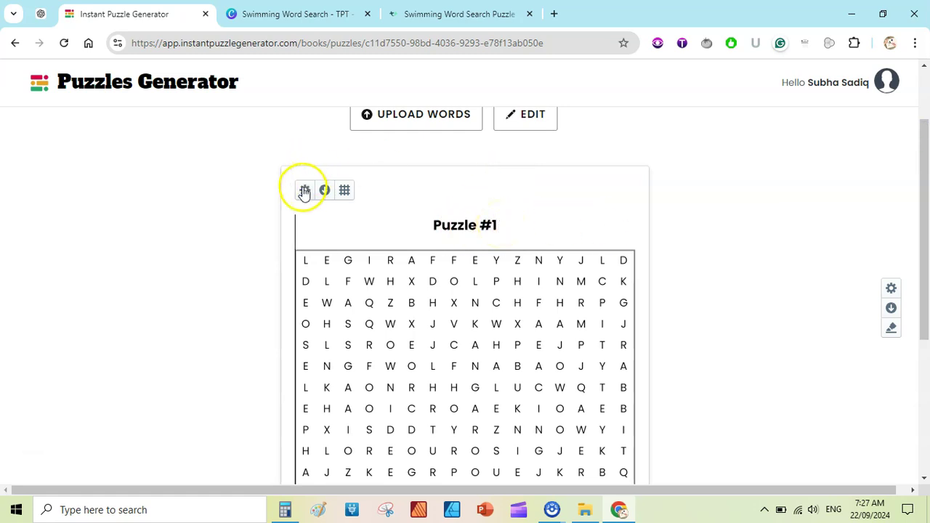
Step: Split the word list with title 'Animal Word search' and 25 words per puzzle, then save
{"action": "left_click", "coordinate": [534, 118]}
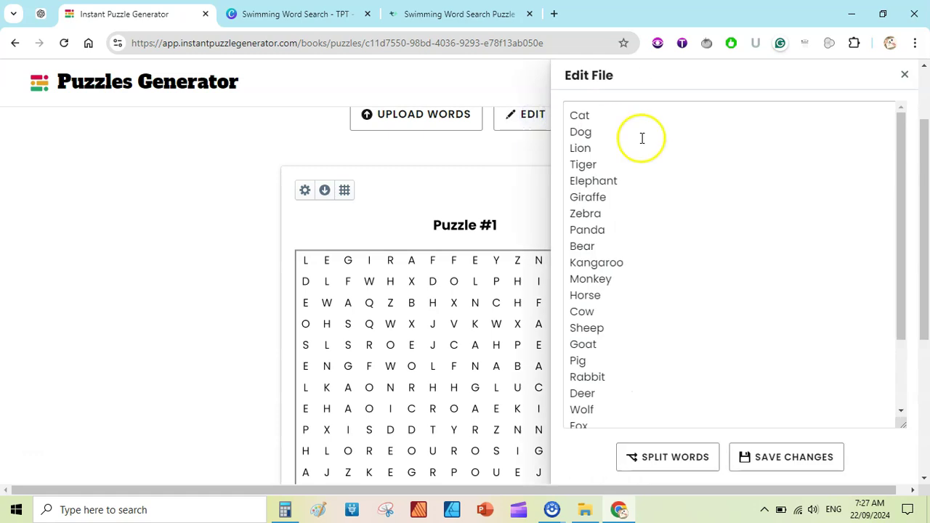
{"action": "left_click", "coordinate": [666, 460]}
{"action": "left_click", "coordinate": [441, 283]}
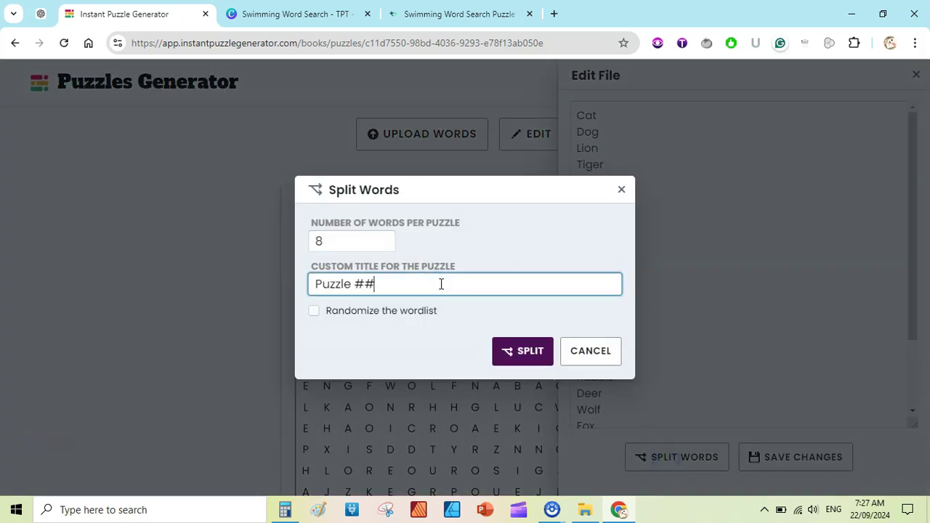
{"action": "key", "text": "BackSpace"}
{"action": "key", "text": "BackSpace"}
{"action": "key", "text": "BackSpace"}
{"action": "key", "text": "BackSpace"}
{"action": "key", "text": "BackSpace"}
{"action": "key", "text": "BackSpace"}
{"action": "key", "text": "BackSpace"}
{"action": "key", "text": "BackSpace"}
{"action": "key", "text": "BackSpace"}
{"action": "left_click", "coordinate": [428, 279]}
{"action": "type", "text": "Animal Word search"}
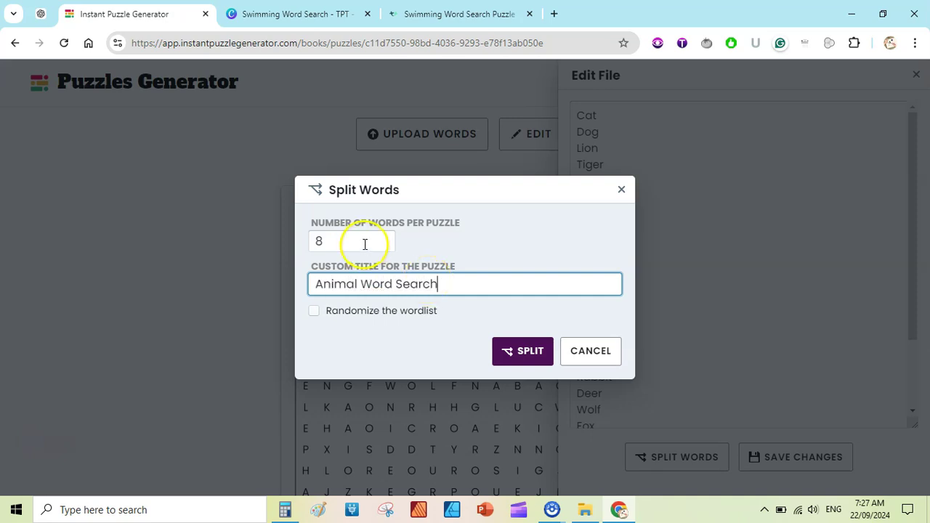
{"action": "double_click", "coordinate": [364, 245]}
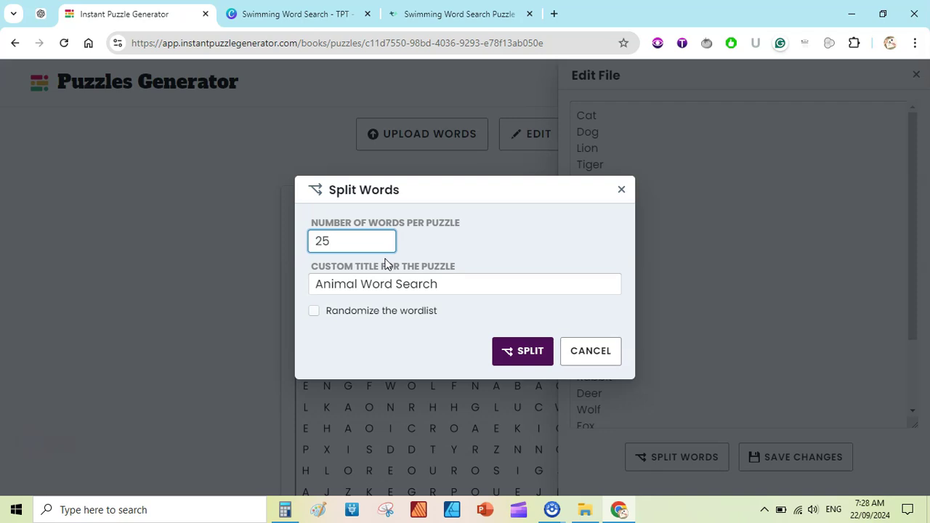
{"action": "left_click", "coordinate": [529, 352]}
{"action": "left_click", "coordinate": [774, 456]}
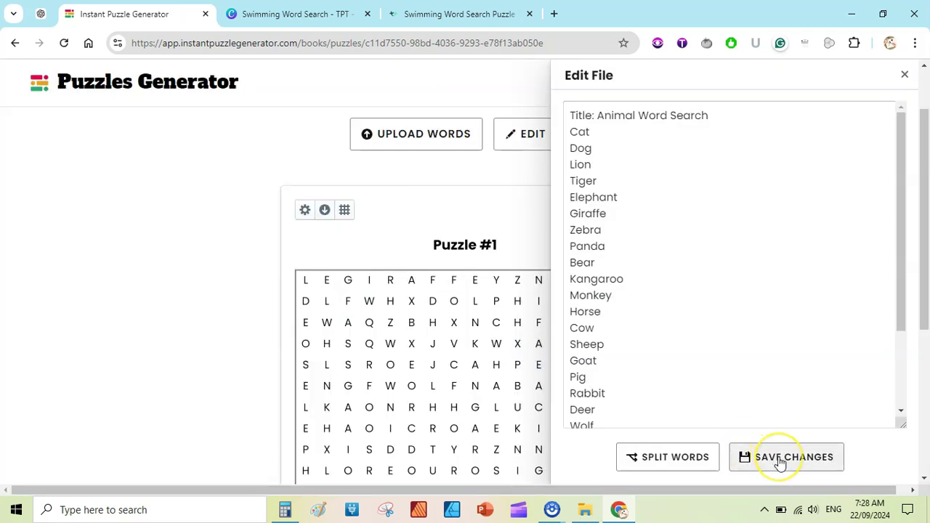
Step: Check the updated puzzle and its global settings, then return to the word list editor
{"action": "left_click_drag", "start_coordinate": [917, 187], "coordinate": [927, 334]}
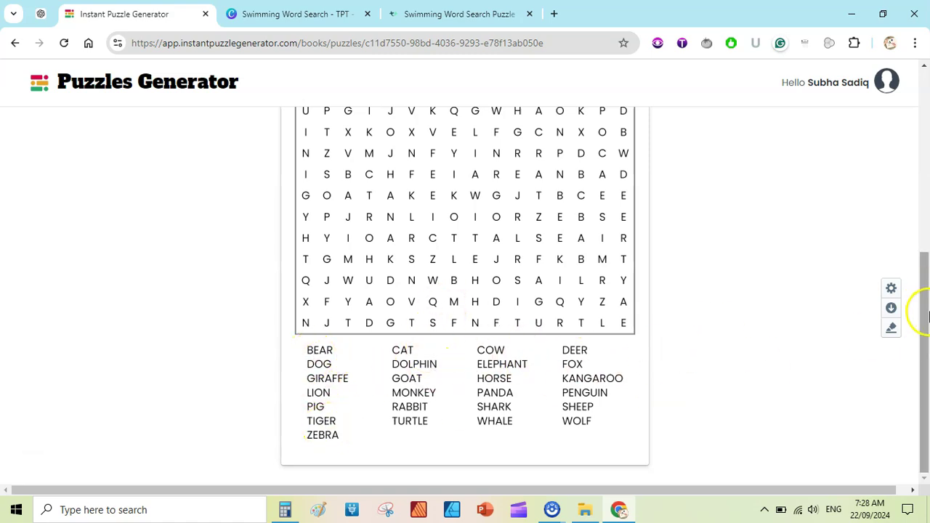
{"action": "scroll", "coordinate": [917, 309], "scroll_direction": "up", "scroll_amount": 2}
{"action": "left_click", "coordinate": [893, 291]}
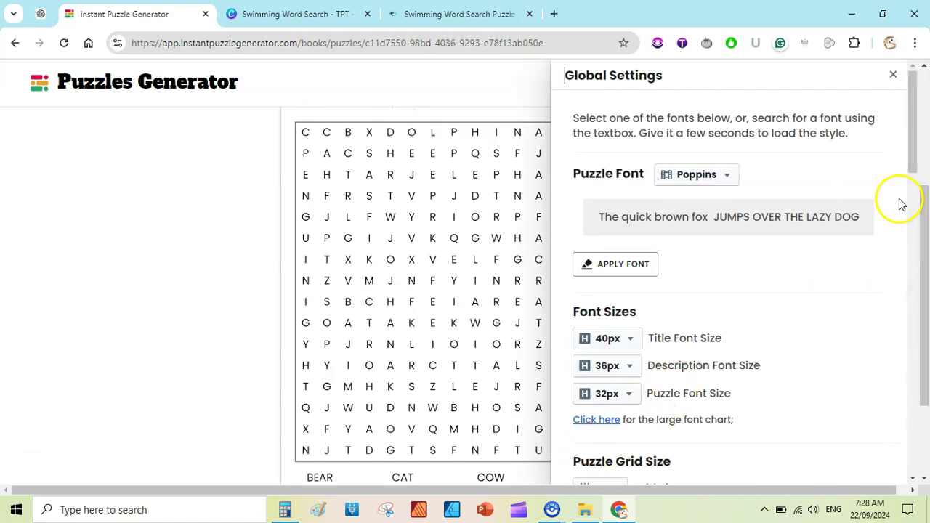
{"action": "left_click", "coordinate": [893, 73]}
{"action": "left_click", "coordinate": [525, 210]}
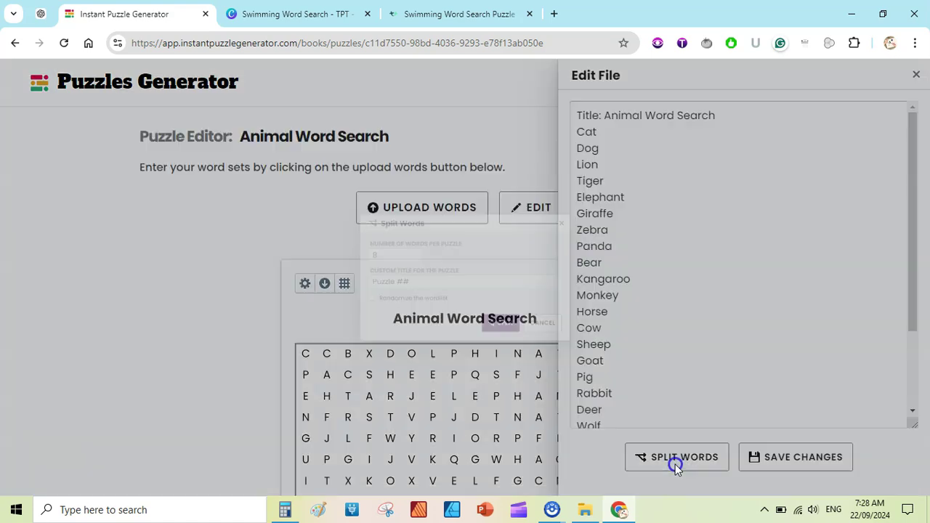
Step: Cancel the Split Words options, confirm all 25 animals through Penguin, and close the editor
{"action": "left_click", "coordinate": [675, 460]}
{"action": "double_click", "coordinate": [372, 235]}
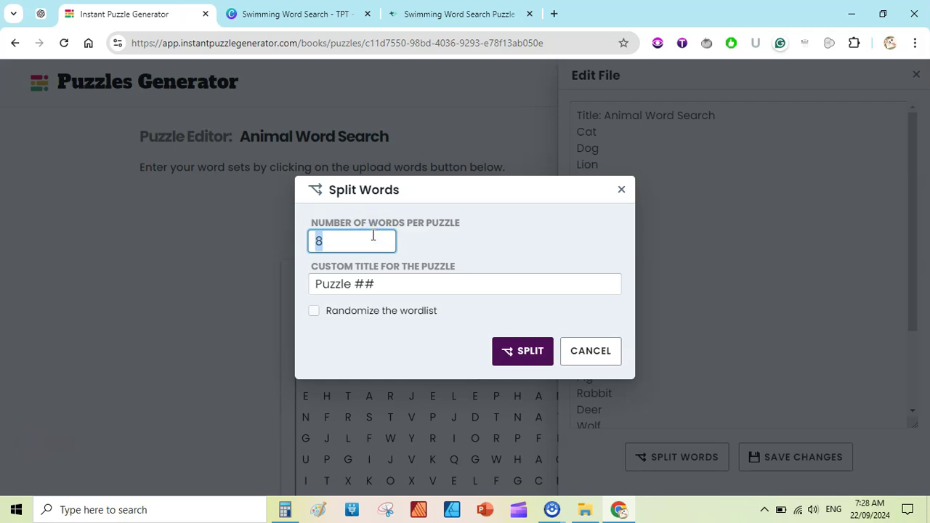
{"action": "left_click", "coordinate": [591, 352]}
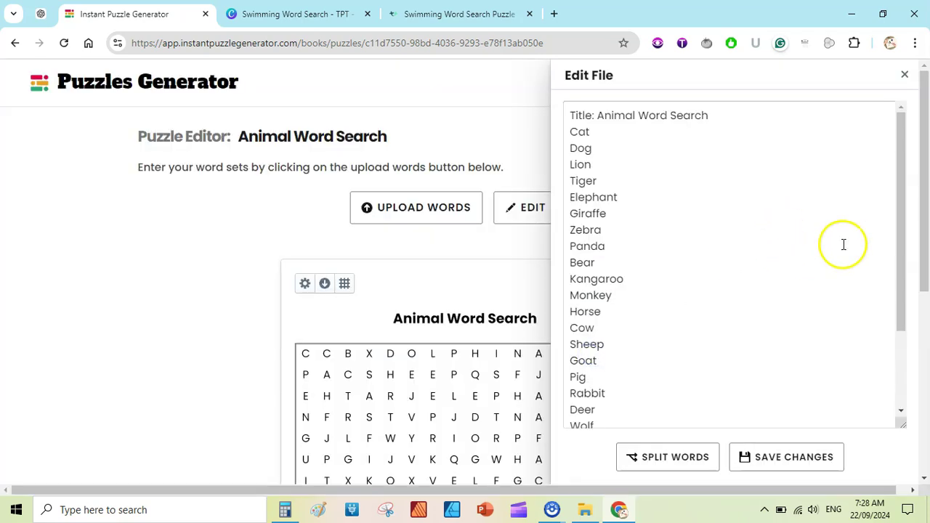
{"action": "left_click_drag", "start_coordinate": [903, 269], "coordinate": [908, 349]}
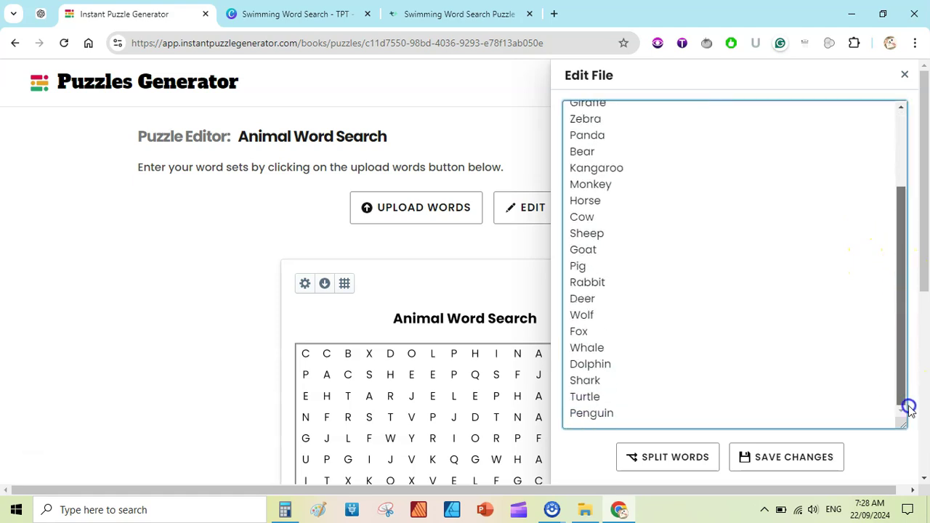
{"action": "left_click", "coordinate": [891, 201]}
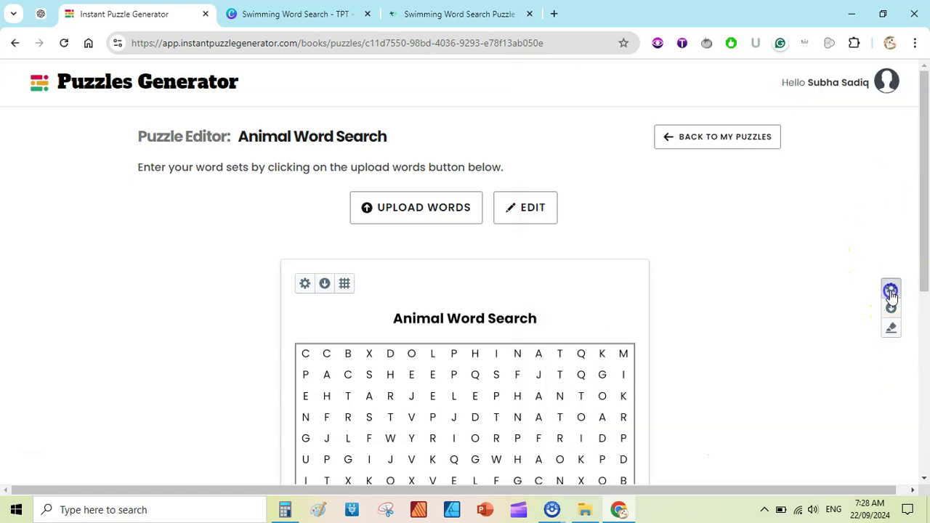
Step: Change the Grid Size in Global Settings from 16 to 21 letters per side
{"action": "left_click", "coordinate": [891, 291]}
{"action": "left_click_drag", "start_coordinate": [915, 235], "coordinate": [911, 226]}
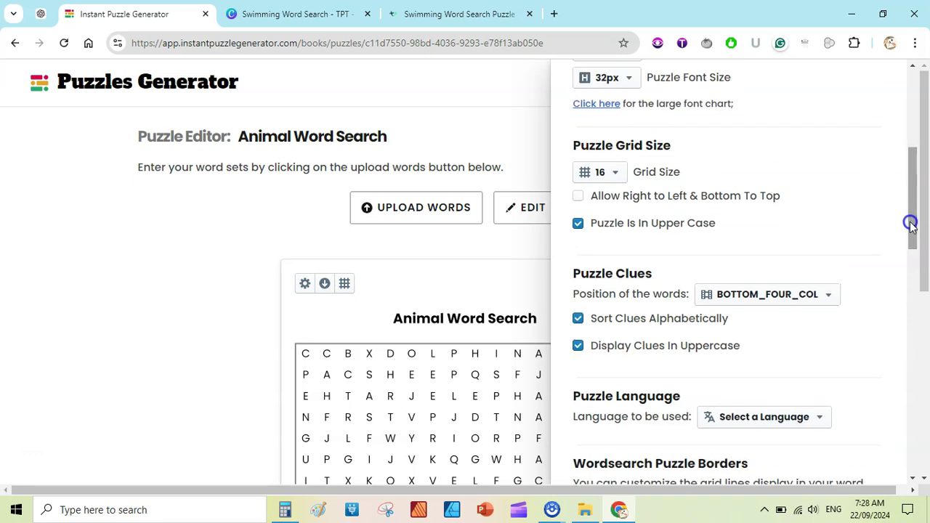
{"action": "left_click", "coordinate": [608, 172]}
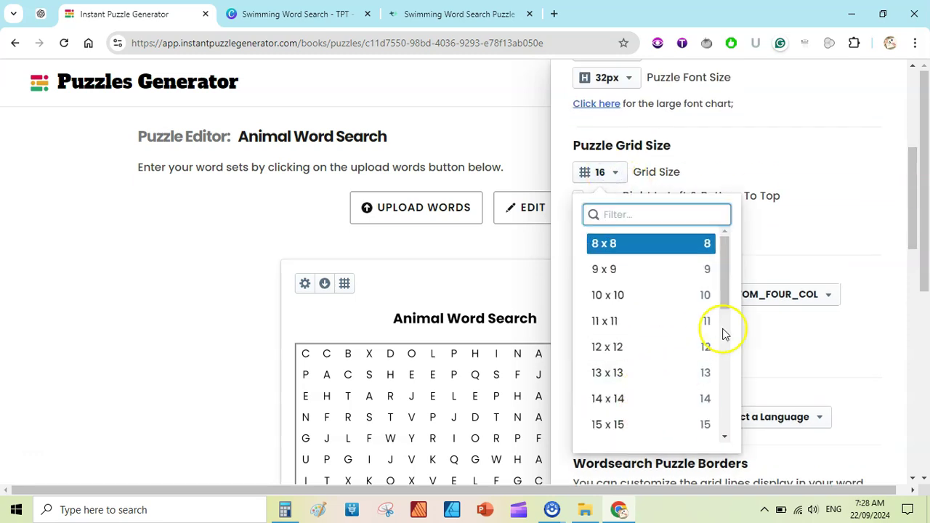
{"action": "scroll", "coordinate": [723, 333], "scroll_direction": "down", "scroll_amount": 3}
{"action": "left_click", "coordinate": [644, 384]}
{"action": "left_click", "coordinate": [496, 291]}
{"action": "left_click_drag", "start_coordinate": [920, 136], "coordinate": [927, 325]}
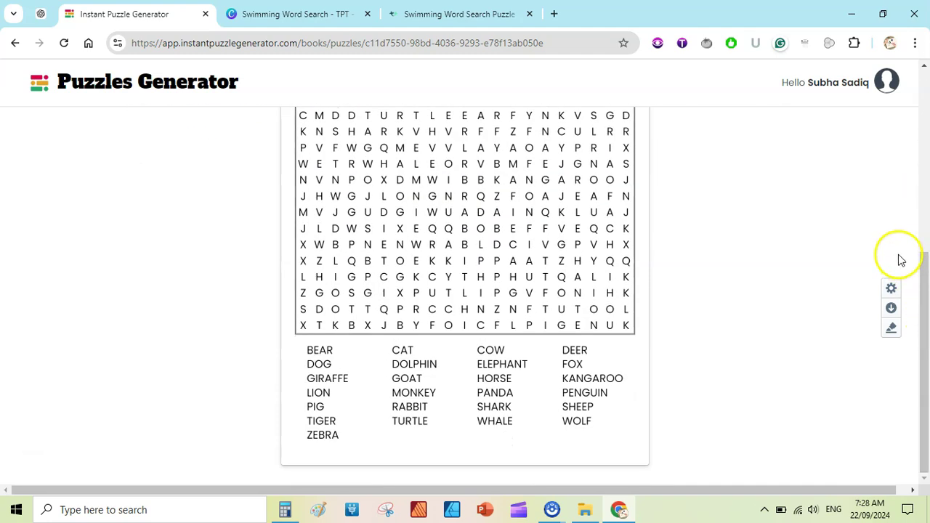
{"action": "left_click", "coordinate": [891, 288]}
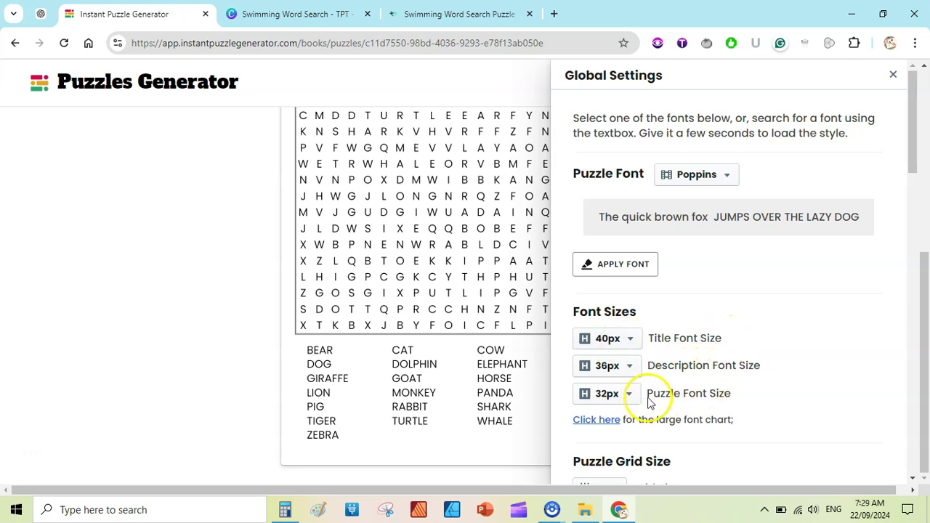
{"action": "left_click", "coordinate": [923, 310]}
{"action": "mouse_move", "coordinate": [924, 313]}
{"action": "left_mouse_down"}
{"action": "mouse_move", "coordinate": [913, 124]}
{"action": "mouse_move", "coordinate": [917, 313]}
{"action": "left_mouse_up"}
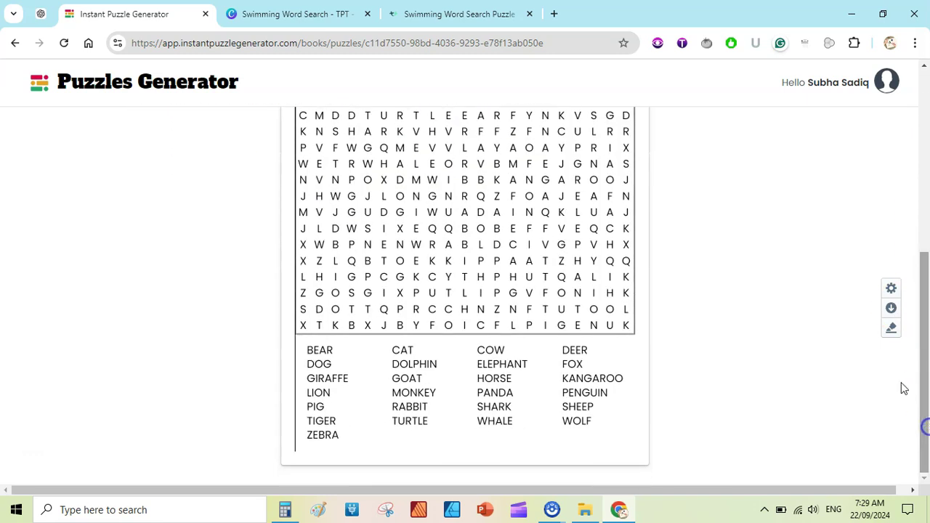
Step: Show the solution, regenerate the letter layout twice, and display the answers again
{"action": "left_click", "coordinate": [892, 328]}
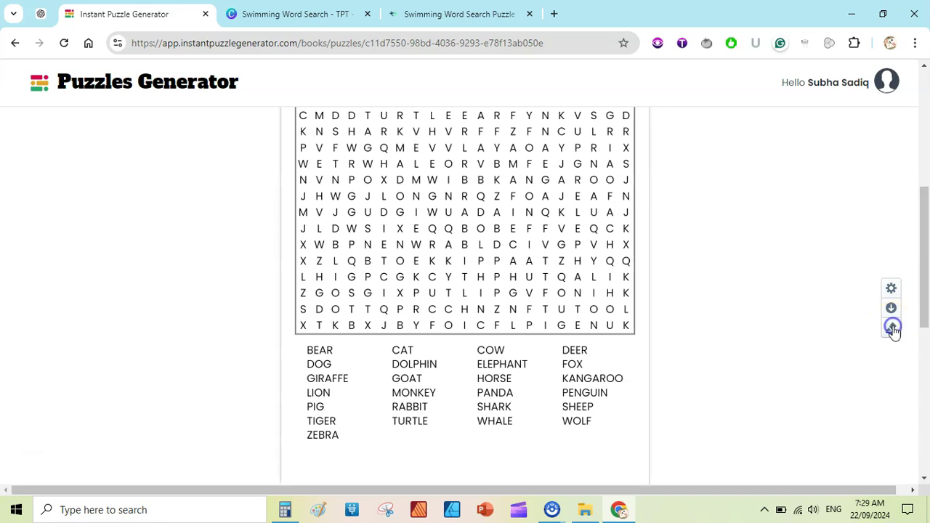
{"action": "left_click_drag", "start_coordinate": [925, 364], "coordinate": [889, 178]}
{"action": "left_click", "coordinate": [344, 190]}
{"action": "left_click", "coordinate": [344, 190]}
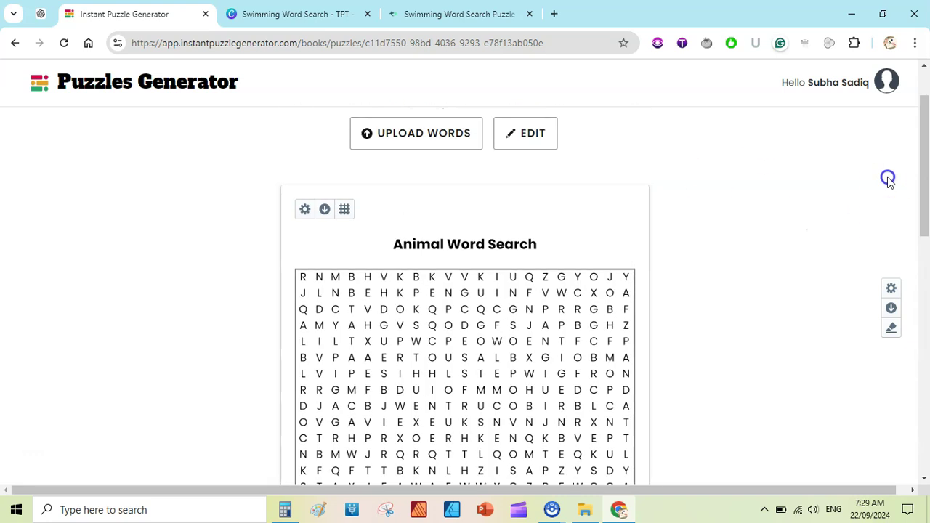
{"action": "left_click", "coordinate": [344, 209]}
Step: Toggle Internal Grid Lines on and back off in Global Settings, leaving them disabled
{"action": "left_click", "coordinate": [891, 288]}
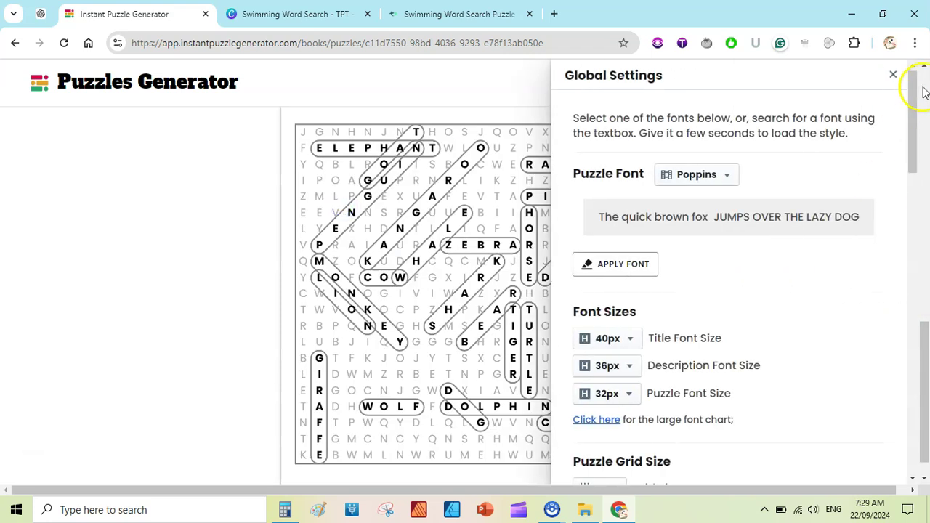
{"action": "left_click_drag", "start_coordinate": [916, 97], "coordinate": [920, 260]}
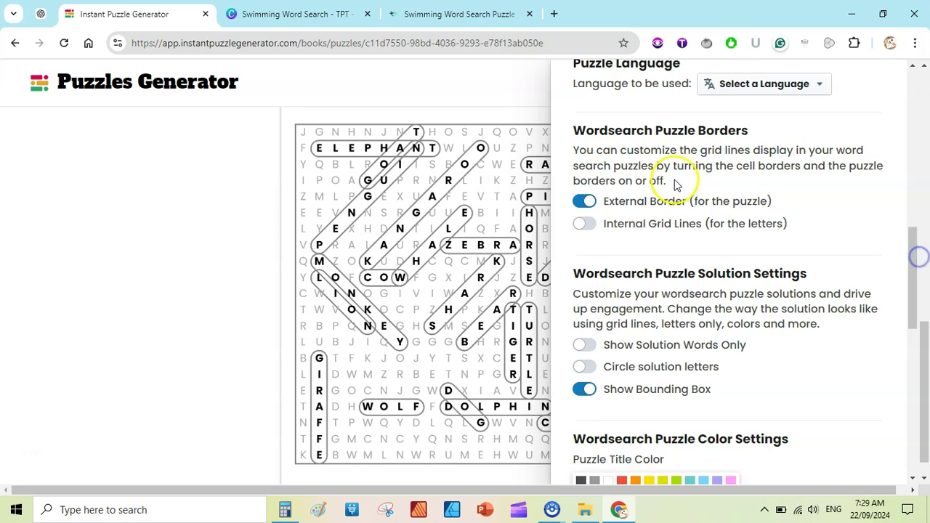
{"action": "left_click", "coordinate": [588, 224]}
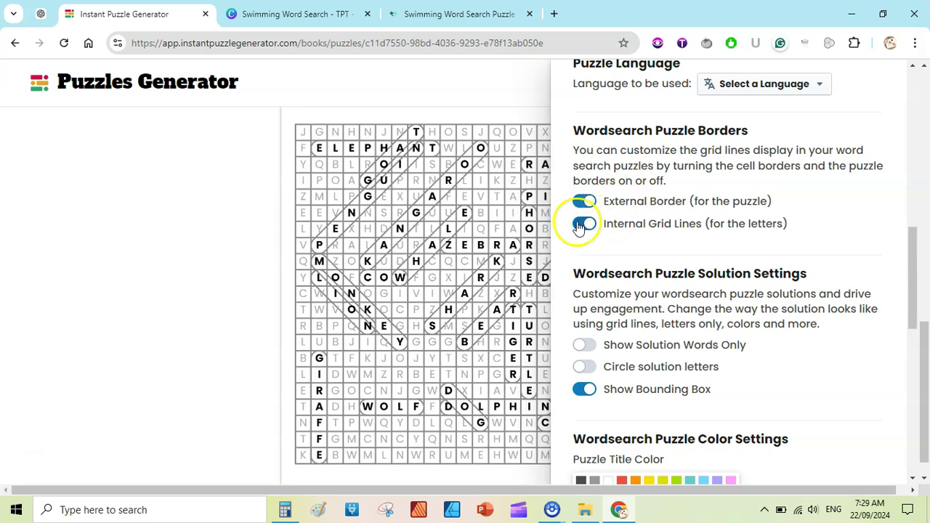
{"action": "left_click", "coordinate": [581, 225]}
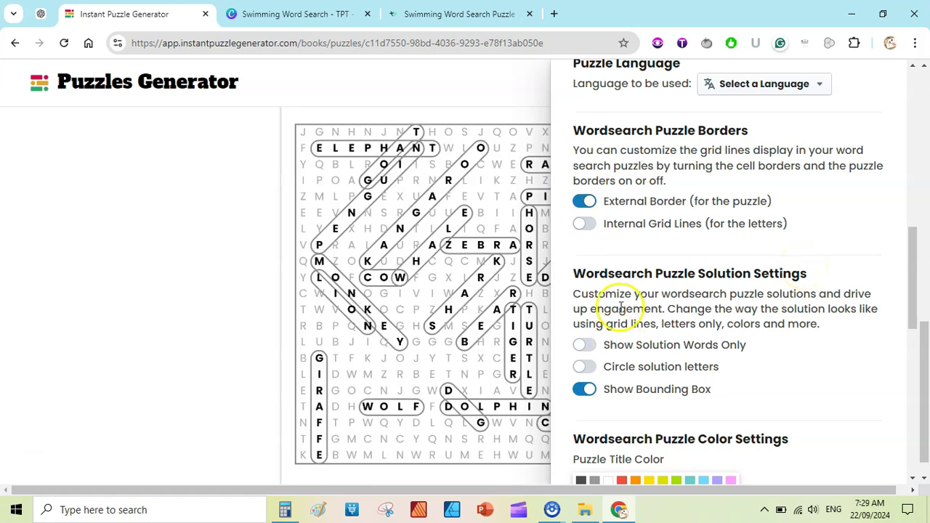
{"action": "left_click_drag", "start_coordinate": [914, 270], "coordinate": [899, 104]}
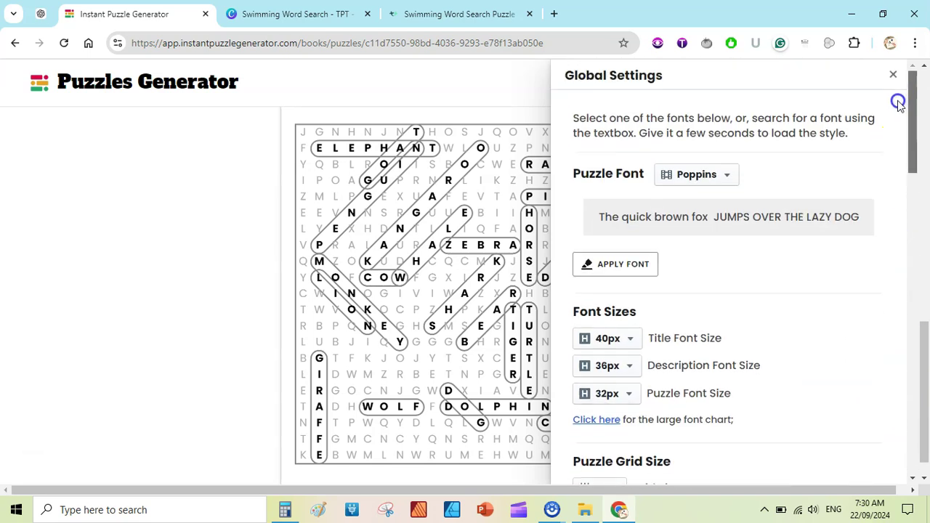
{"action": "left_click", "coordinate": [893, 77]}
{"action": "mouse_move", "coordinate": [922, 380]}
{"action": "left_mouse_down"}
{"action": "mouse_move", "coordinate": [919, 131]}
{"action": "mouse_move", "coordinate": [926, 382]}
{"action": "left_mouse_up"}
{"action": "left_click_drag", "start_coordinate": [927, 420], "coordinate": [908, 146]}
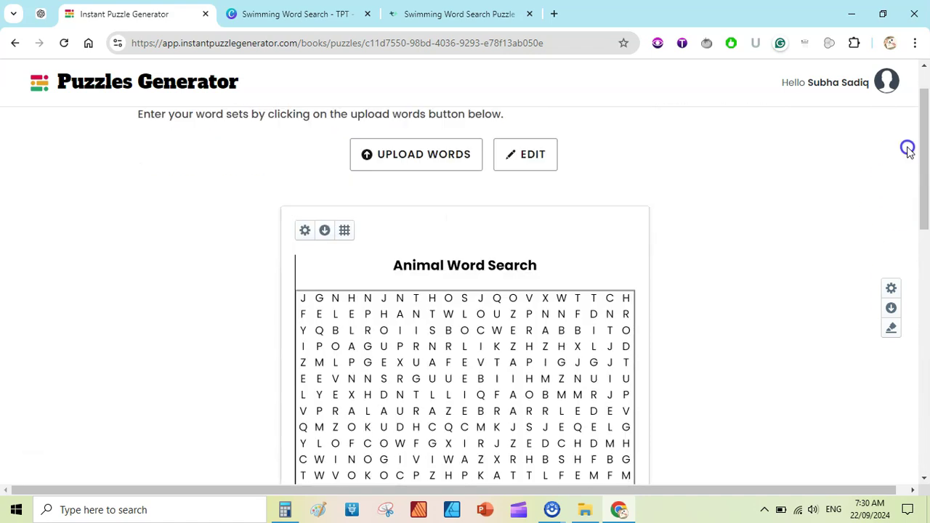
Step: Download the Animal Word Search puzzles as PNG and save them as animal_word_search.zip
{"action": "left_click", "coordinate": [891, 308]}
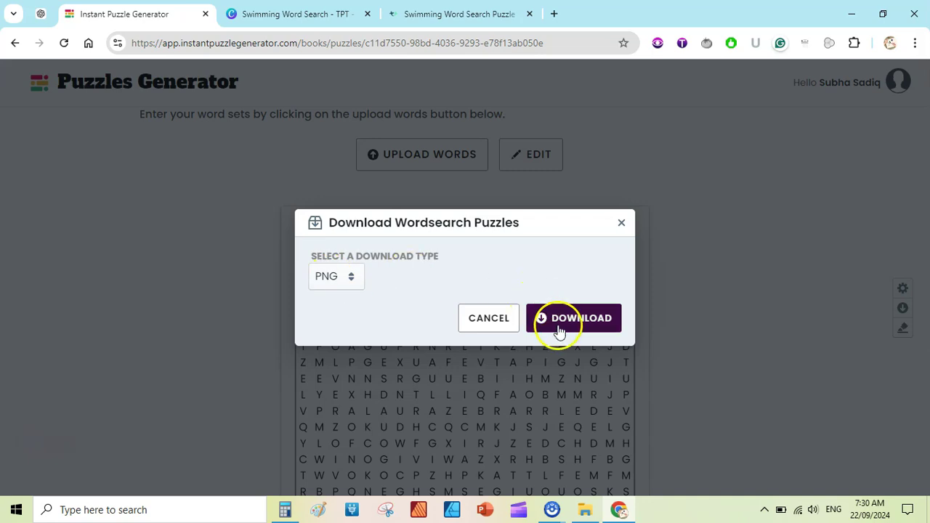
{"action": "left_click", "coordinate": [348, 276]}
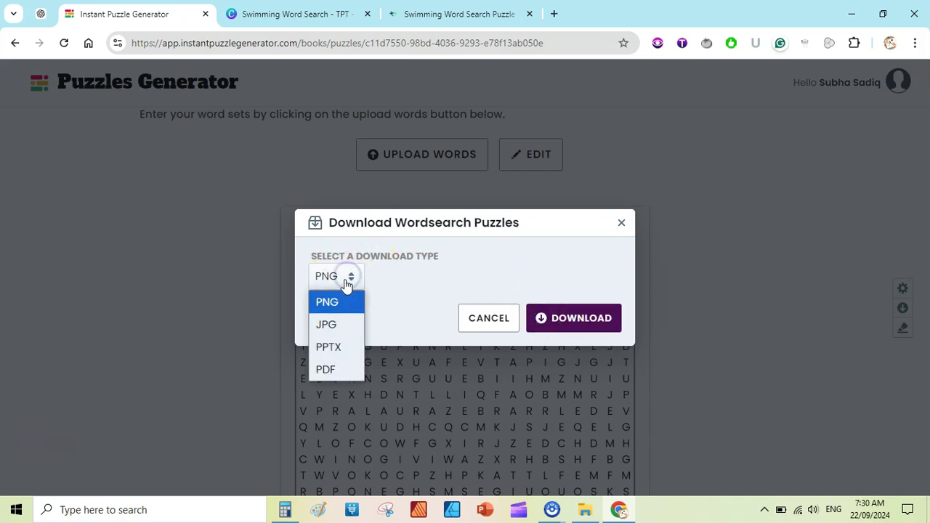
{"action": "left_click", "coordinate": [344, 370]}
{"action": "left_click", "coordinate": [339, 311]}
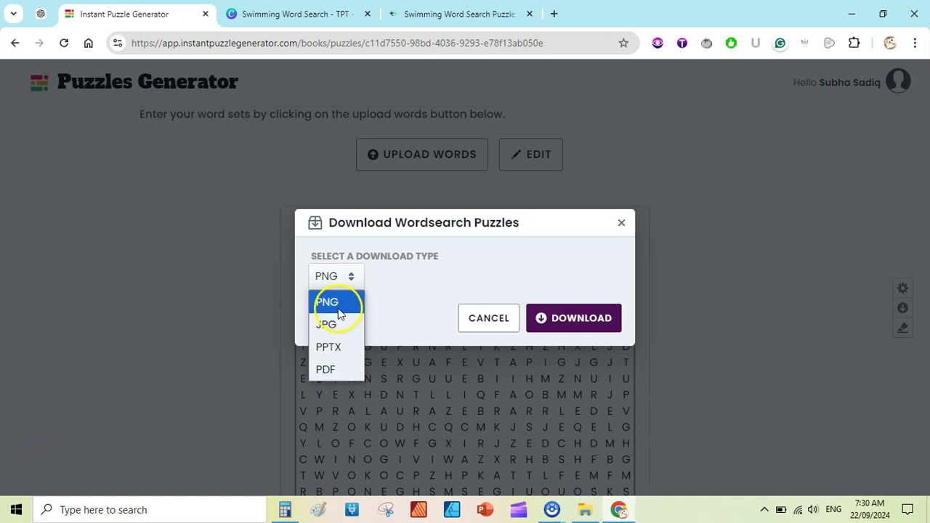
{"action": "left_click", "coordinate": [338, 304]}
{"action": "left_click", "coordinate": [574, 317]}
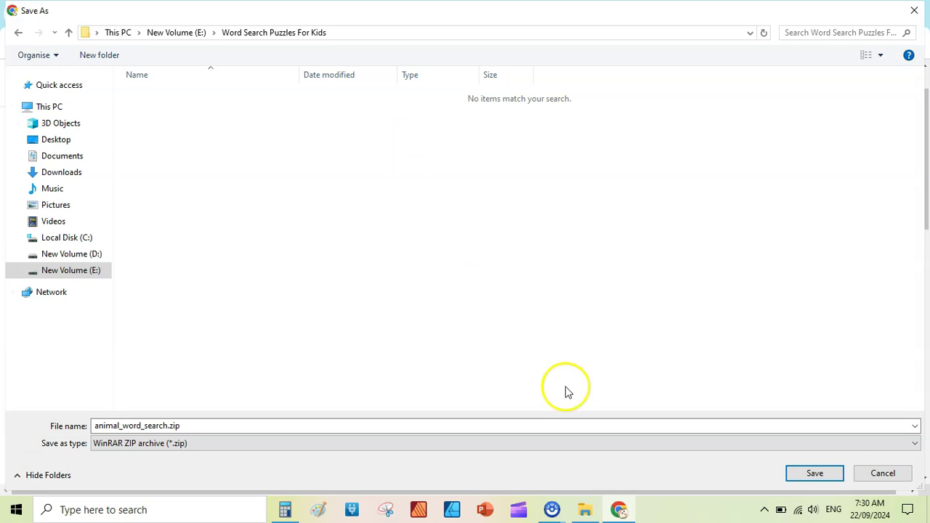
{"action": "left_click", "coordinate": [809, 479]}
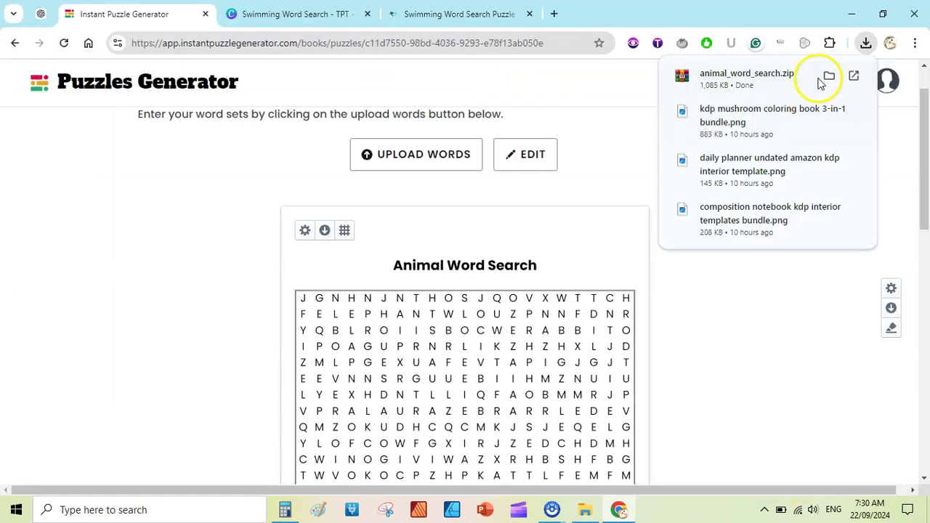
Step: Extract animal_word_search.zip to animal_word_search\ and open the inner folder of puzzle PNGs
{"action": "left_click", "coordinate": [827, 77]}
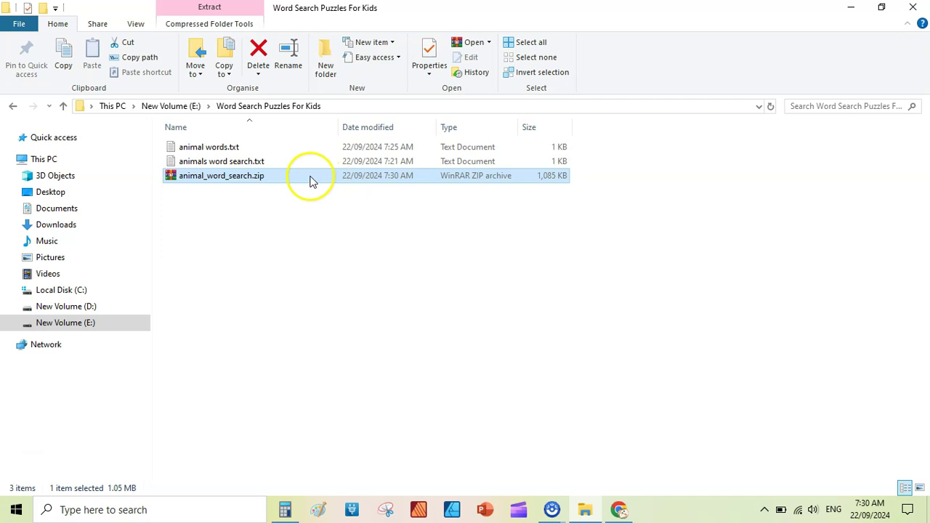
{"action": "right_click", "coordinate": [309, 179]}
{"action": "left_click", "coordinate": [390, 251]}
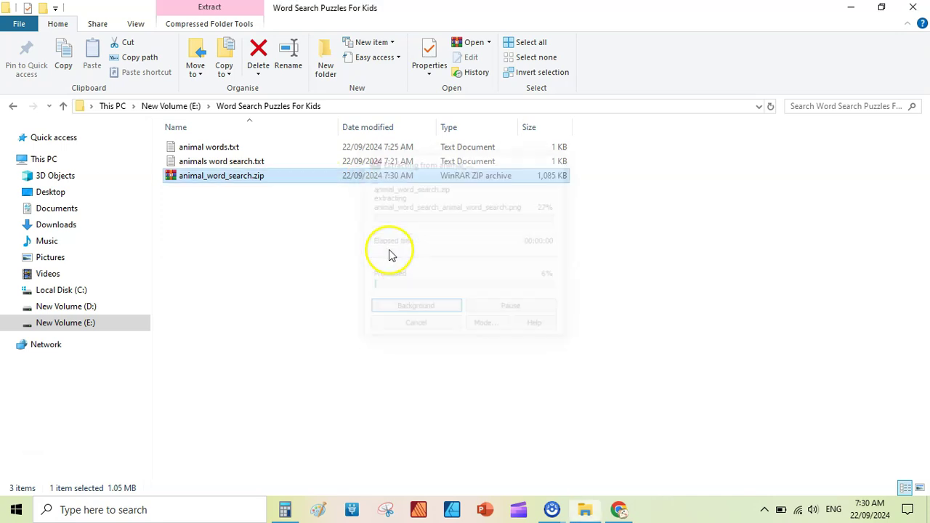
{"action": "double_click", "coordinate": [266, 148]}
{"action": "double_click", "coordinate": [264, 151]}
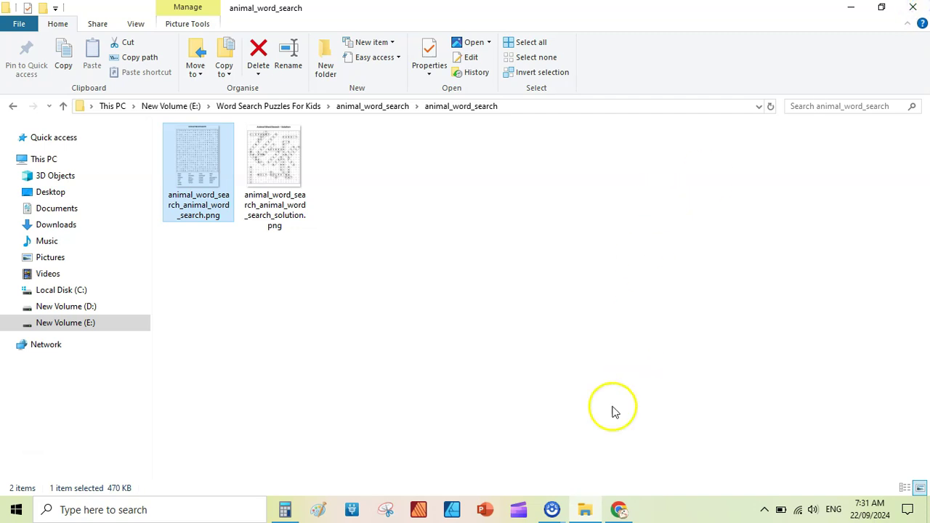
{"action": "left_click", "coordinate": [619, 510]}
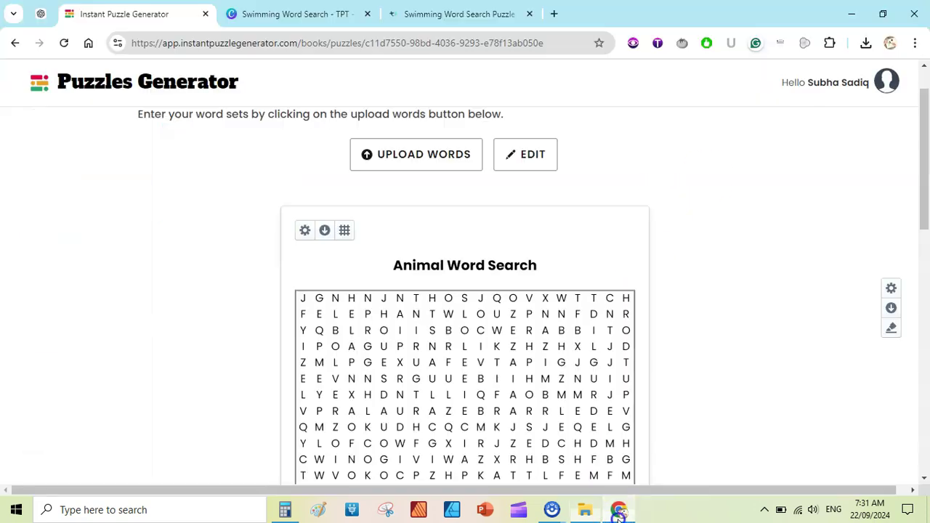
Step: Download the single Animal Word Search puzzle again with JPG as the file type and save it
{"action": "left_click", "coordinate": [326, 231]}
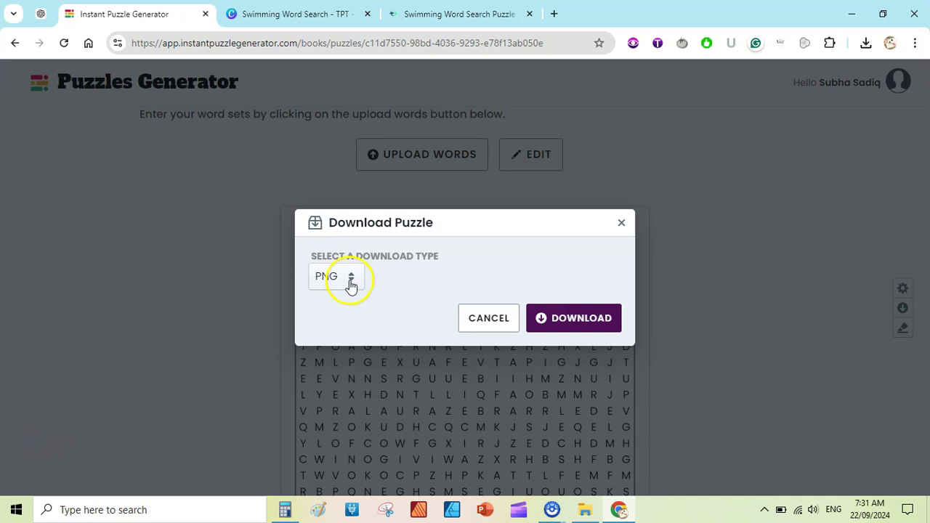
{"action": "left_click", "coordinate": [351, 283]}
{"action": "left_click", "coordinate": [341, 324]}
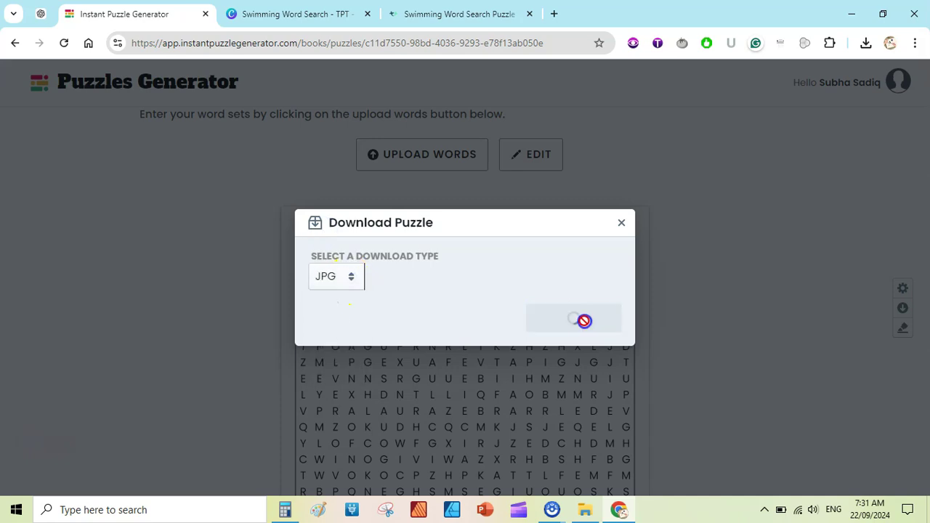
{"action": "left_click", "coordinate": [581, 318]}
{"action": "left_click", "coordinate": [807, 476]}
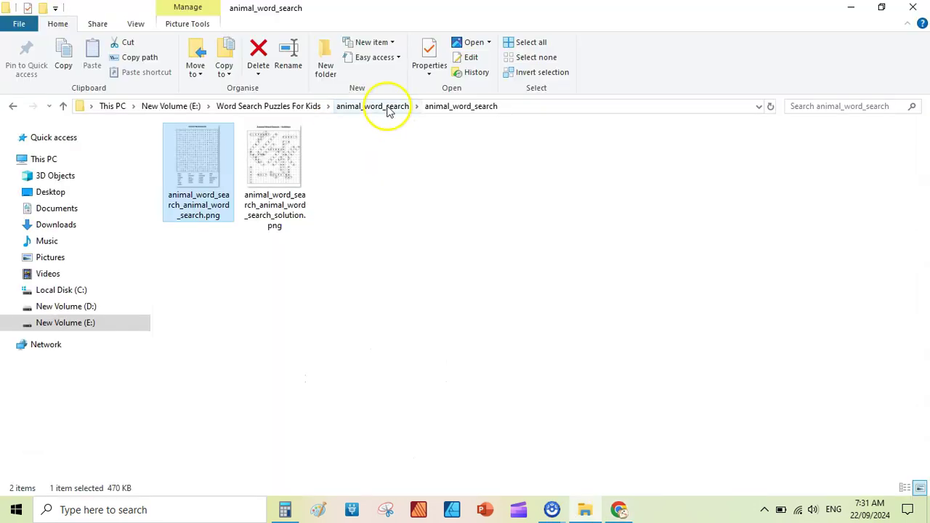
Step: Extract the new zip from Word Search Puzzles For Kids into the animal_word_search folder
{"action": "left_click", "coordinate": [373, 106]}
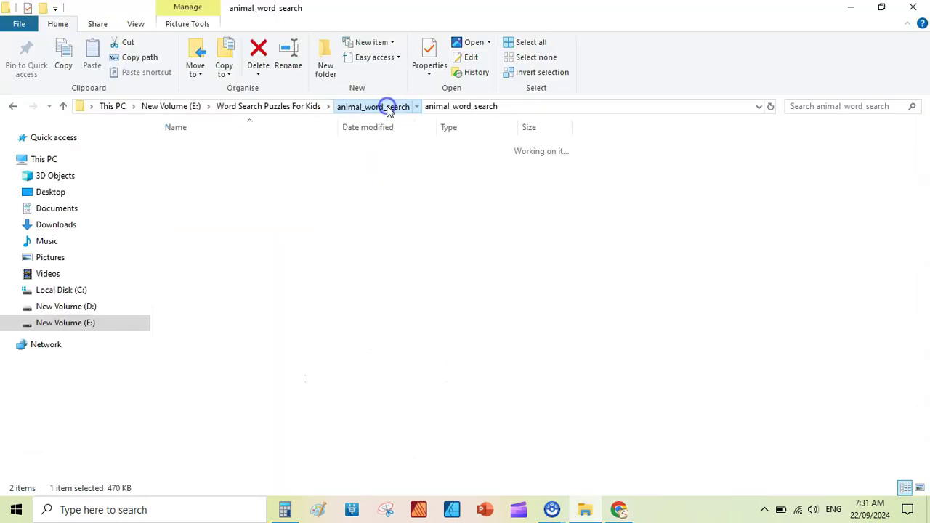
{"action": "right_click", "coordinate": [234, 177]}
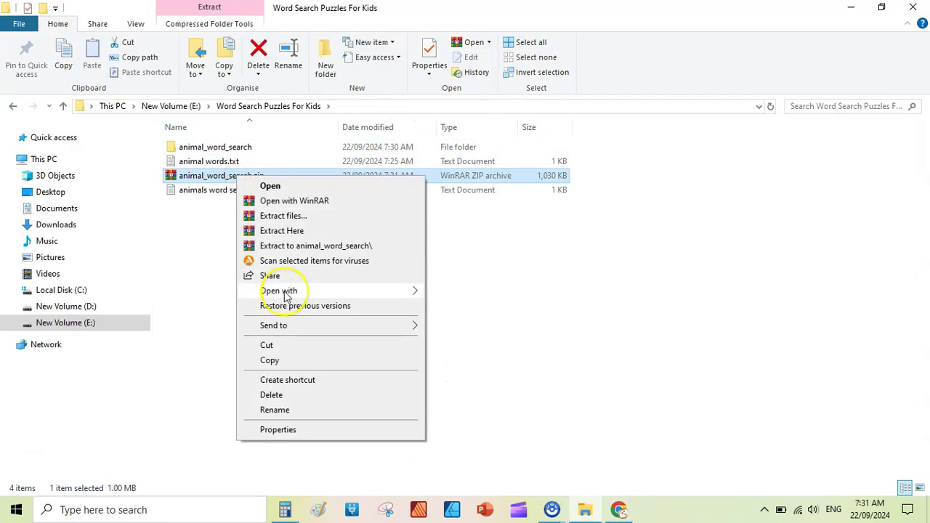
{"action": "left_click", "coordinate": [342, 246]}
{"action": "double_click", "coordinate": [260, 149]}
{"action": "double_click", "coordinate": [261, 150]}
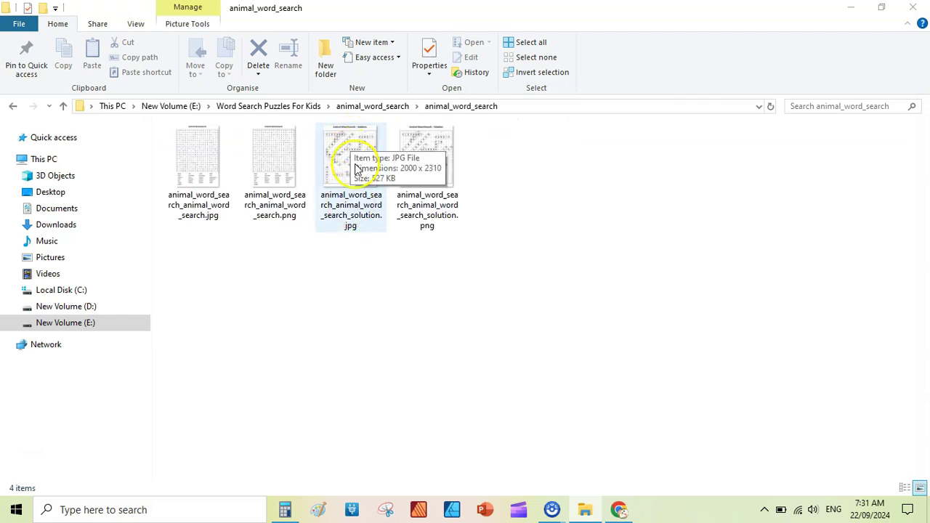
Step: Delete the puzzle and solution PNGs, leaving only the two JPGs, and preview the images
{"action": "left_click", "coordinate": [264, 152]}
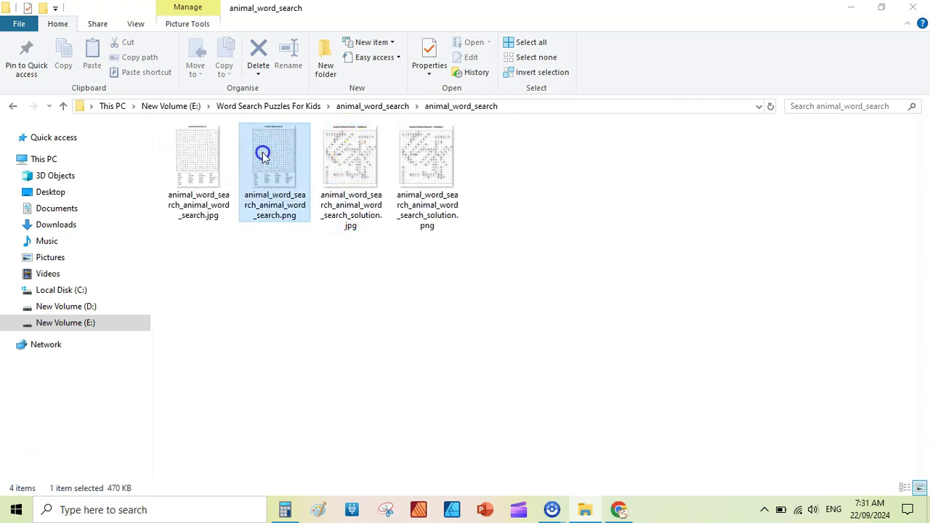
{"action": "left_click", "coordinate": [425, 150], "text": "ctrl"}
{"action": "right_click", "coordinate": [427, 153]}
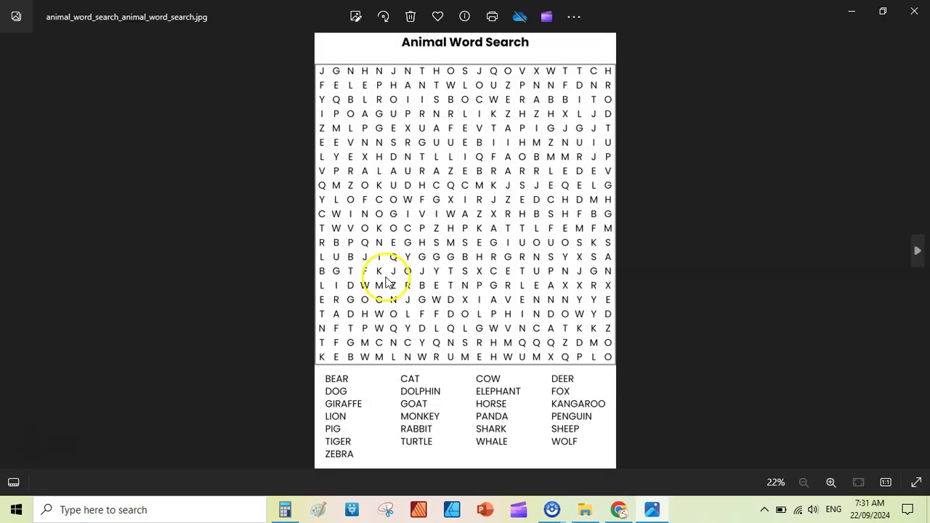
{"action": "key", "text": "Right"}
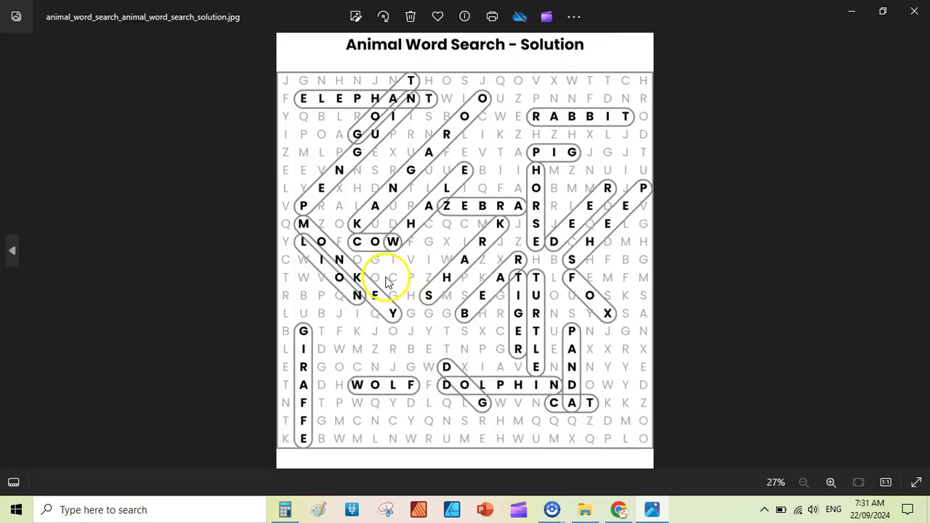
{"action": "left_click", "coordinate": [918, 10]}
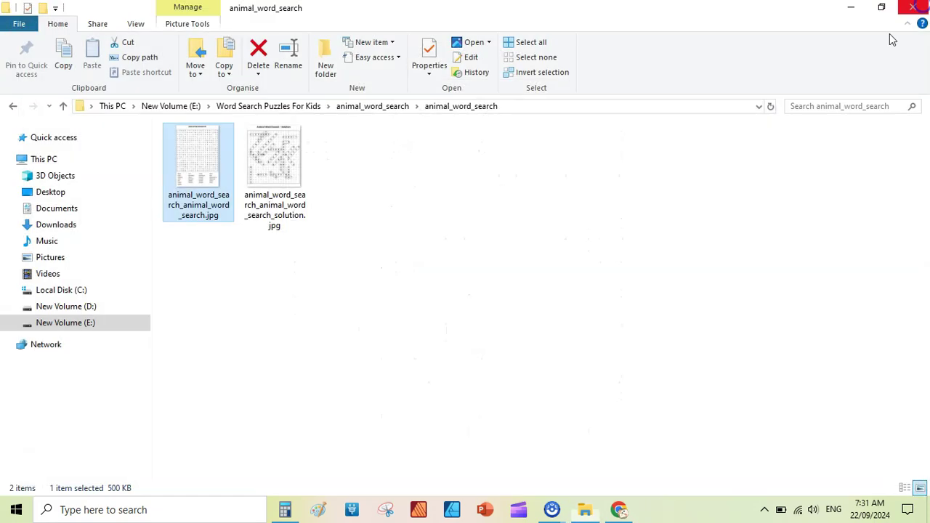
{"action": "left_click", "coordinate": [619, 511]}
Step: Duplicate the swimming puzzle page and the swimming solution page in the Canva design
{"action": "left_click", "coordinate": [294, 14]}
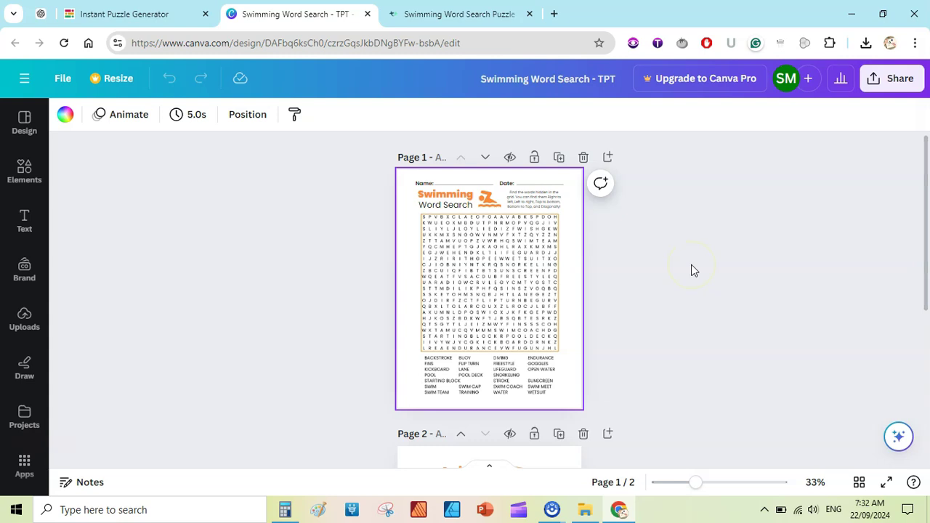
{"action": "left_click", "coordinate": [560, 158]}
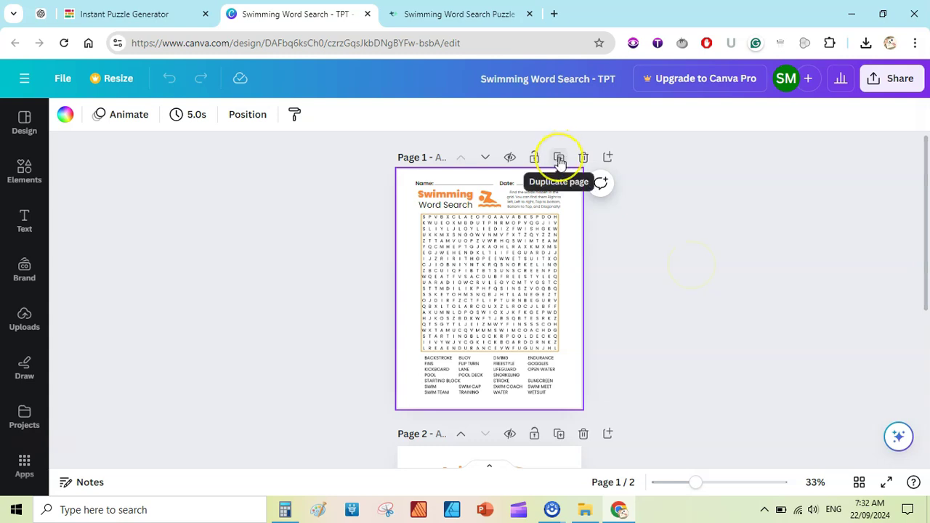
{"action": "left_click", "coordinate": [560, 158]}
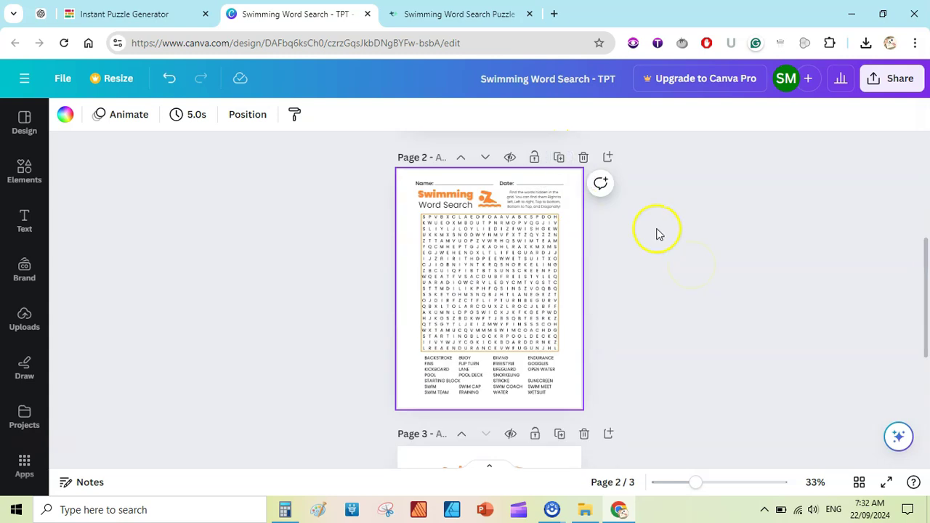
{"action": "left_click_drag", "start_coordinate": [927, 291], "coordinate": [927, 366]}
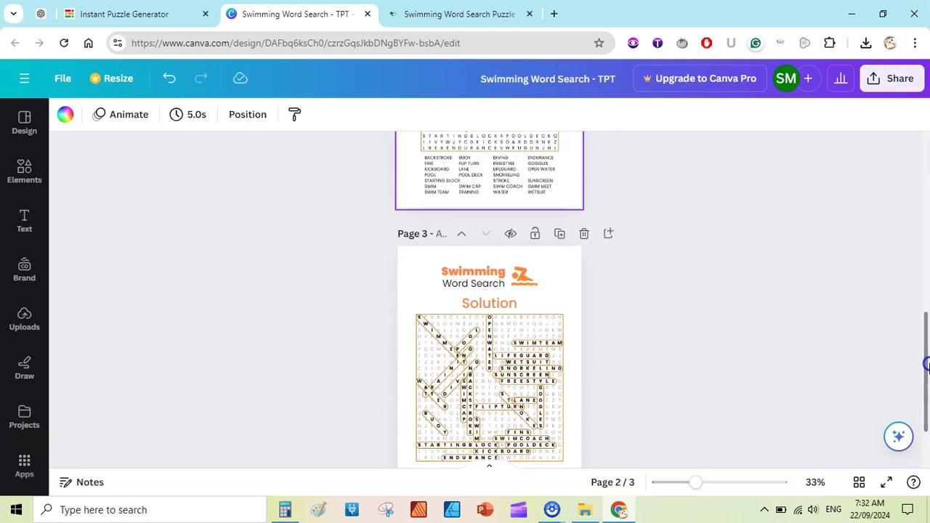
{"action": "left_click", "coordinate": [560, 233]}
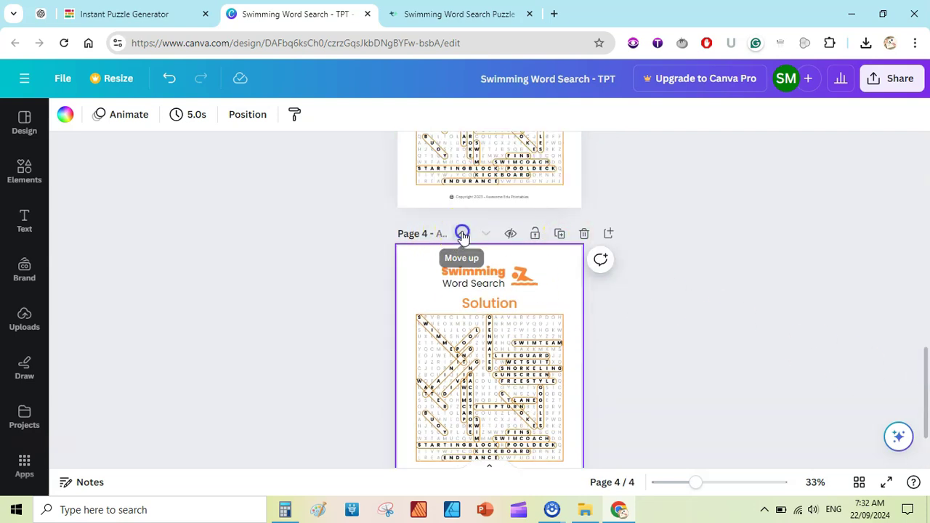
Step: Reorder the four pages so they alternate puzzle, solution, puzzle, solution
{"action": "left_click", "coordinate": [462, 234]}
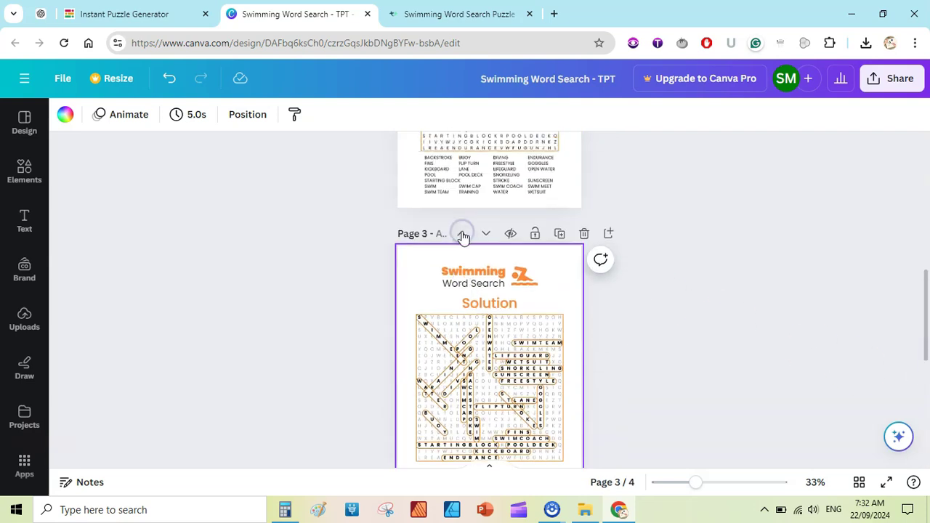
{"action": "left_click", "coordinate": [914, 255]}
{"action": "scroll", "coordinate": [911, 199], "scroll_direction": "up", "scroll_amount": 10}
{"action": "scroll", "coordinate": [908, 208], "scroll_direction": "down", "scroll_amount": 4}
{"action": "left_click", "coordinate": [489, 188]}
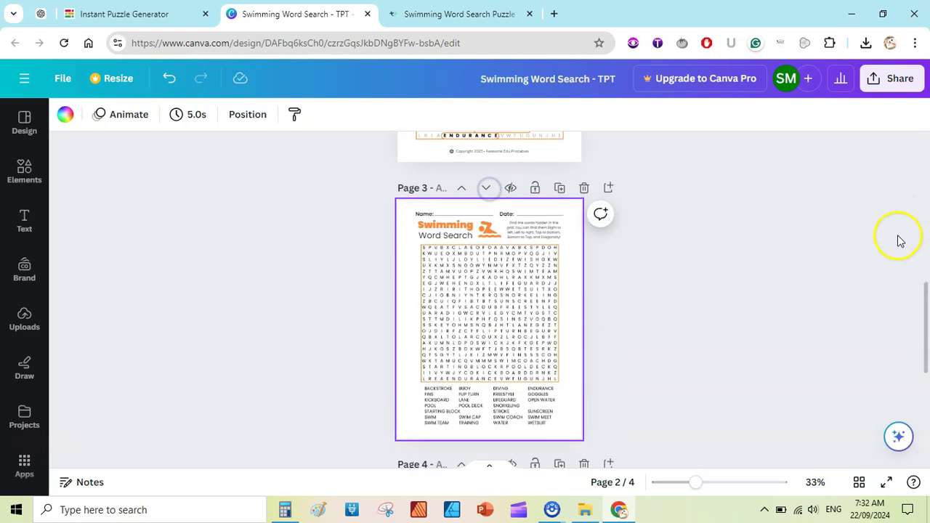
{"action": "scroll", "coordinate": [756, 312], "scroll_direction": "up", "scroll_amount": 8}
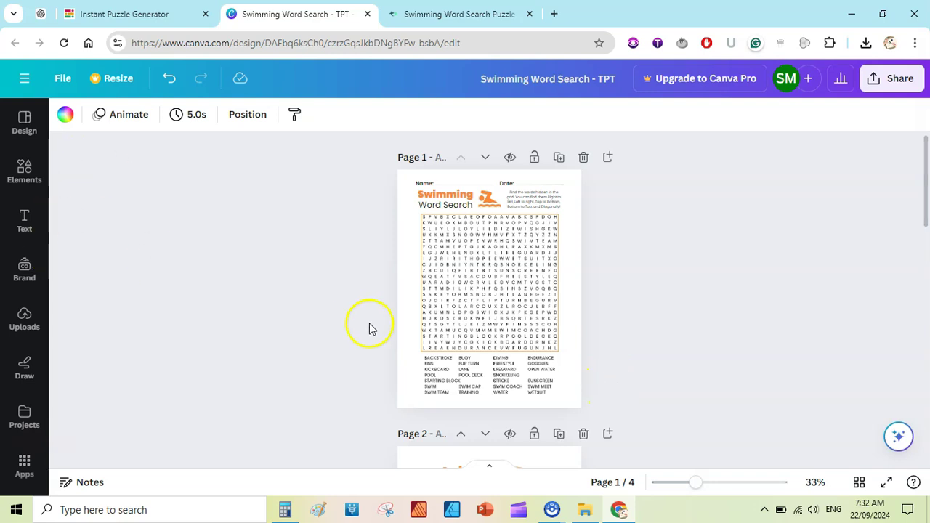
{"action": "left_click_drag", "start_coordinate": [696, 484], "coordinate": [724, 484]}
{"action": "left_click_drag", "start_coordinate": [926, 193], "coordinate": [921, 158]}
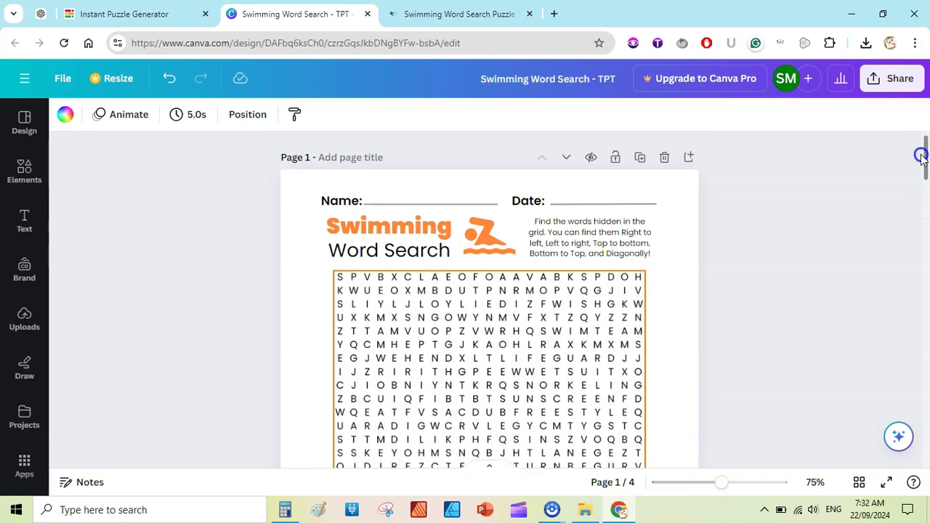
Step: Upload the animal puzzle and solution JPGs from the animal_word_search folder
{"action": "left_click", "coordinate": [24, 316]}
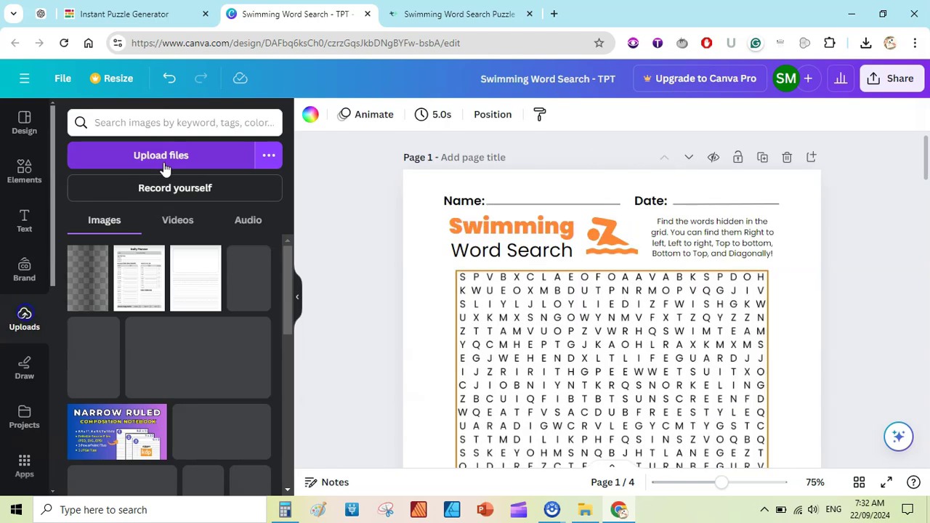
{"action": "left_click", "coordinate": [165, 158]}
{"action": "double_click", "coordinate": [191, 94]}
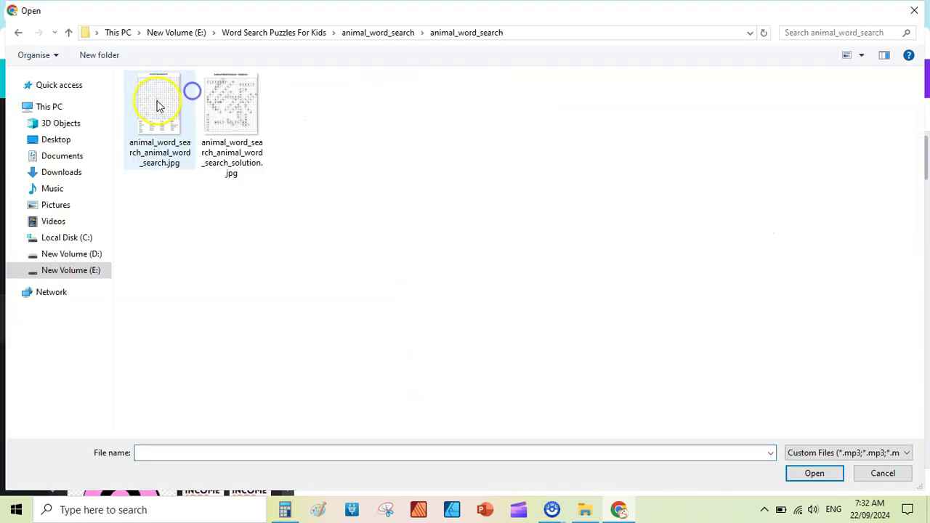
{"action": "left_click", "coordinate": [157, 102]}
{"action": "left_click", "coordinate": [232, 100], "text": "ctrl"}
{"action": "left_click", "coordinate": [815, 473]}
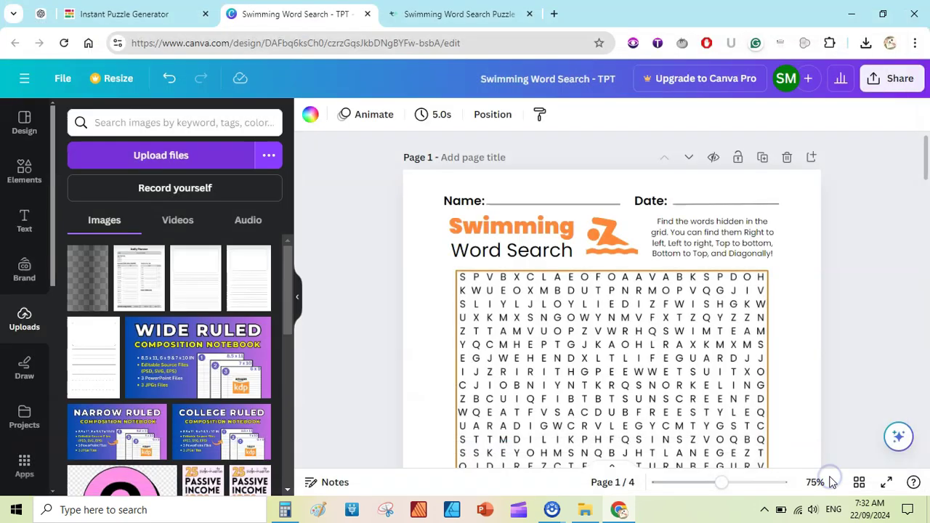
Step: Replace page 1's grid with the animal puzzle image and extend it down to show ZEBRA
{"action": "left_click", "coordinate": [667, 324]}
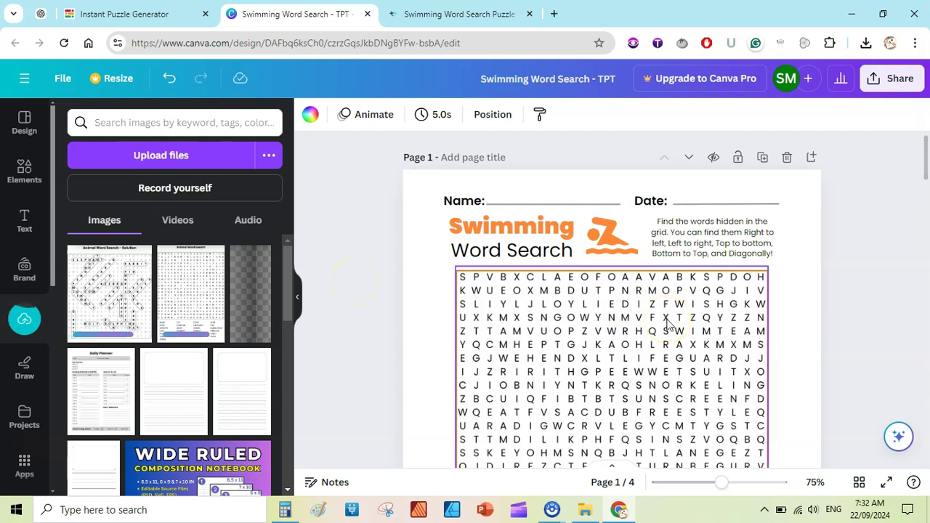
{"action": "left_click", "coordinate": [587, 366]}
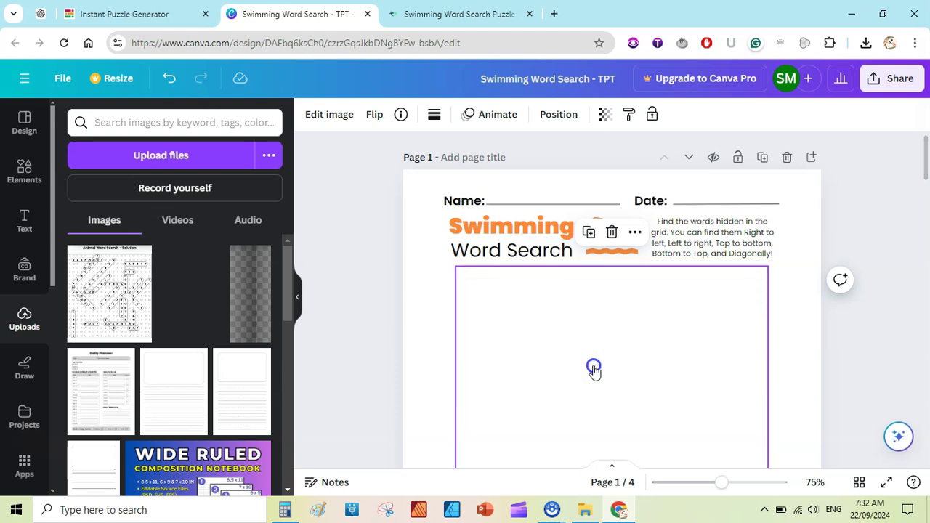
{"action": "left_click", "coordinate": [875, 351]}
{"action": "left_click_drag", "start_coordinate": [927, 142], "coordinate": [927, 168]}
{"action": "left_click", "coordinate": [623, 240]}
{"action": "left_click_drag", "start_coordinate": [625, 235], "coordinate": [623, 231]}
{"action": "left_click_drag", "start_coordinate": [612, 421], "coordinate": [615, 431]}
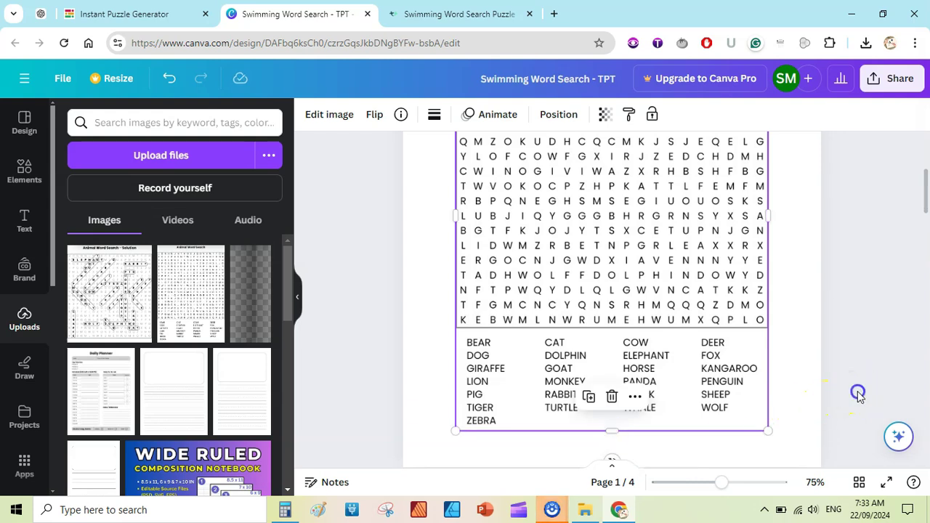
{"action": "scroll", "coordinate": [915, 153], "scroll_direction": "up", "scroll_amount": 3}
{"action": "left_click_drag", "start_coordinate": [926, 182], "coordinate": [526, 208]}
Step: Change the title word Swimming to Animal and enlarge the title text
{"action": "left_click", "coordinate": [519, 227]}
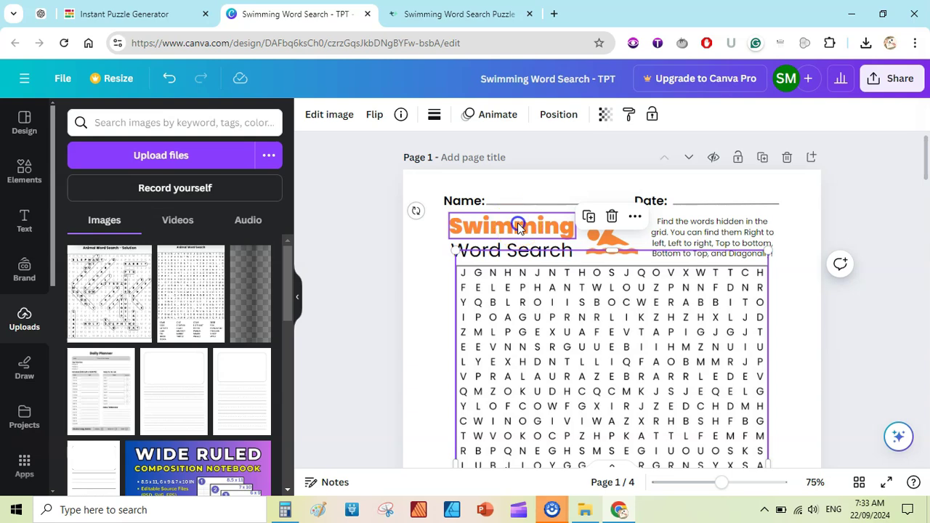
{"action": "double_click", "coordinate": [519, 227]}
{"action": "type", "text": "Animal"}
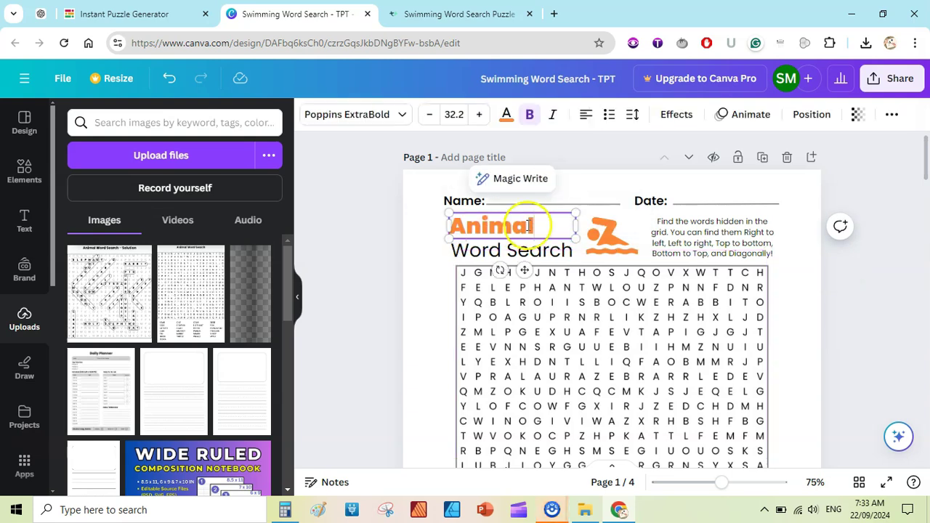
{"action": "left_click_drag", "start_coordinate": [535, 243], "coordinate": [559, 238]}
{"action": "key", "text": "Tab"}
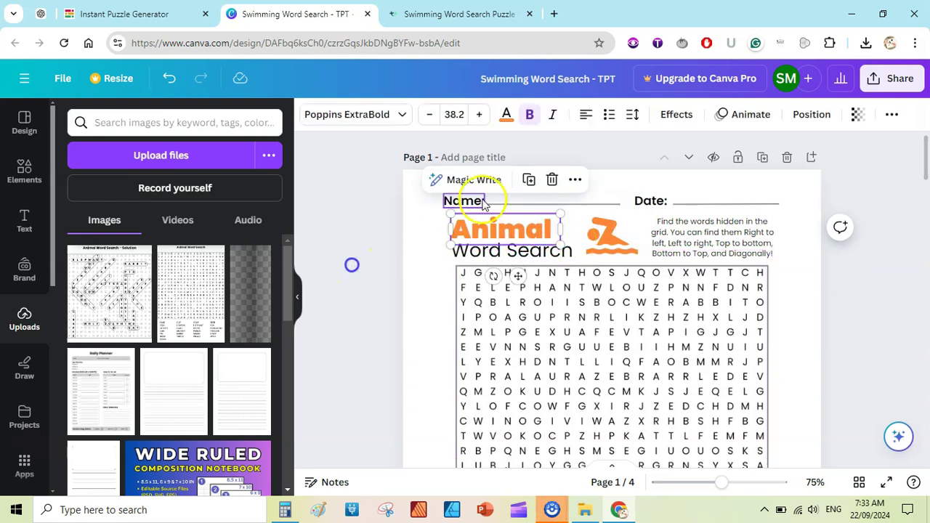
{"action": "left_click", "coordinate": [530, 206]}
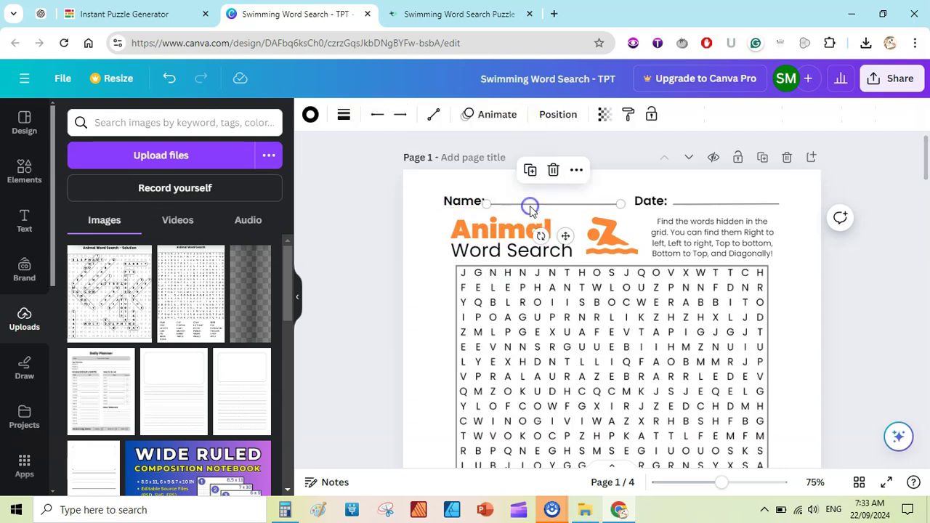
{"action": "left_click", "coordinate": [647, 206]}
{"action": "left_click", "coordinate": [719, 209]}
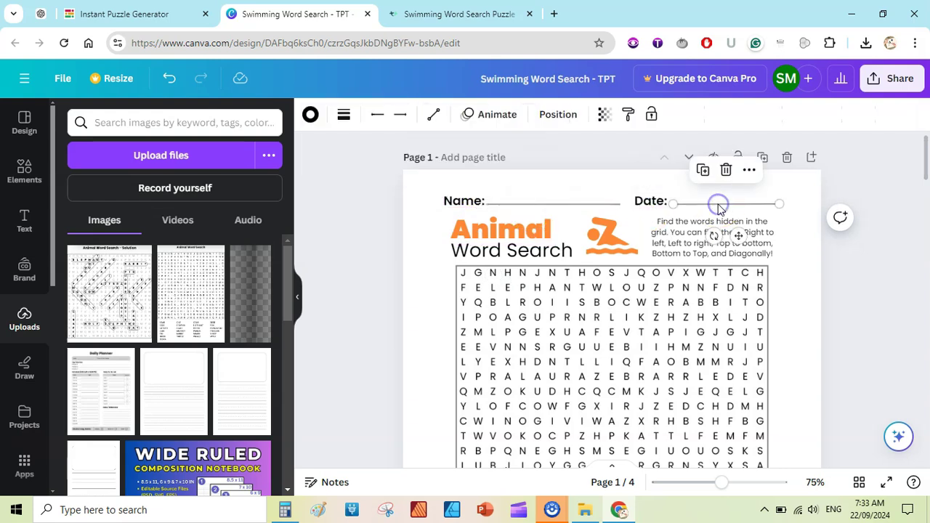
{"action": "left_click", "coordinate": [847, 258]}
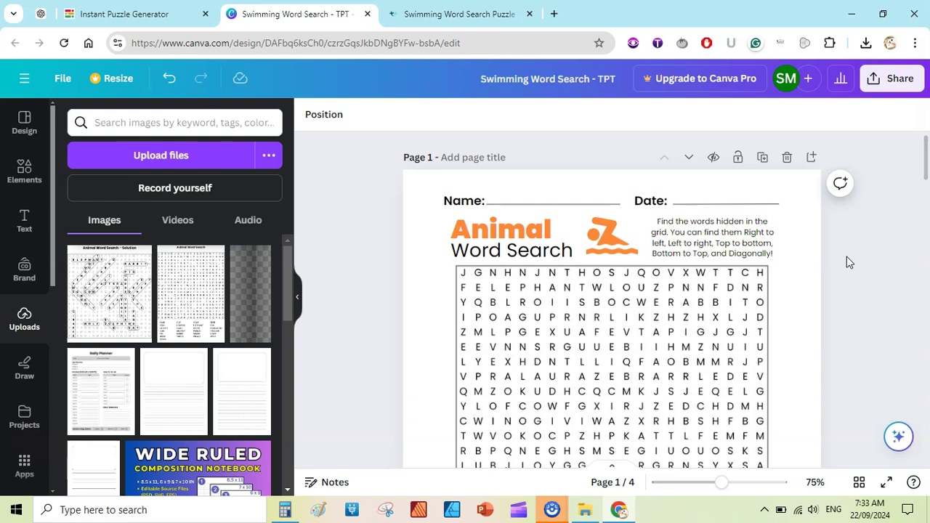
Step: Delete the orange swimmer icon and search the element graphics for 'lion'
{"action": "left_click", "coordinate": [614, 238]}
{"action": "key", "text": "Delete"}
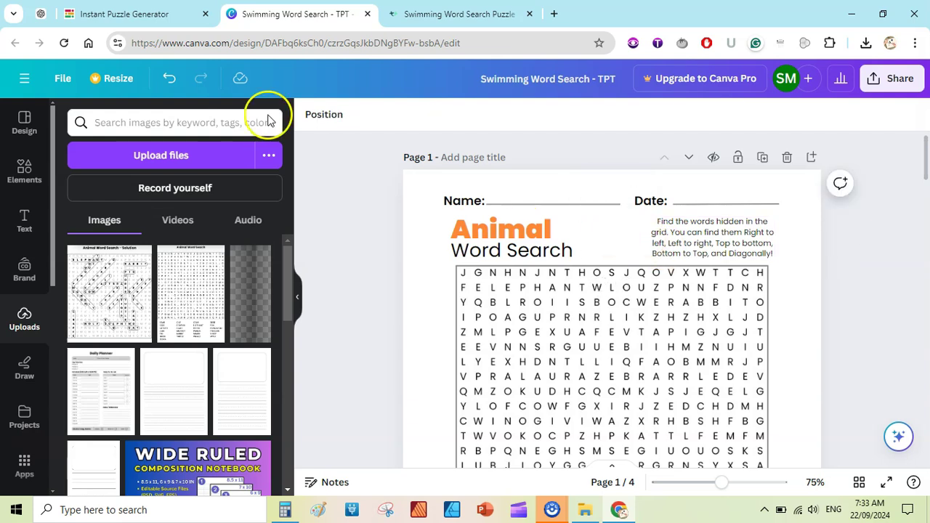
{"action": "left_click", "coordinate": [27, 168]}
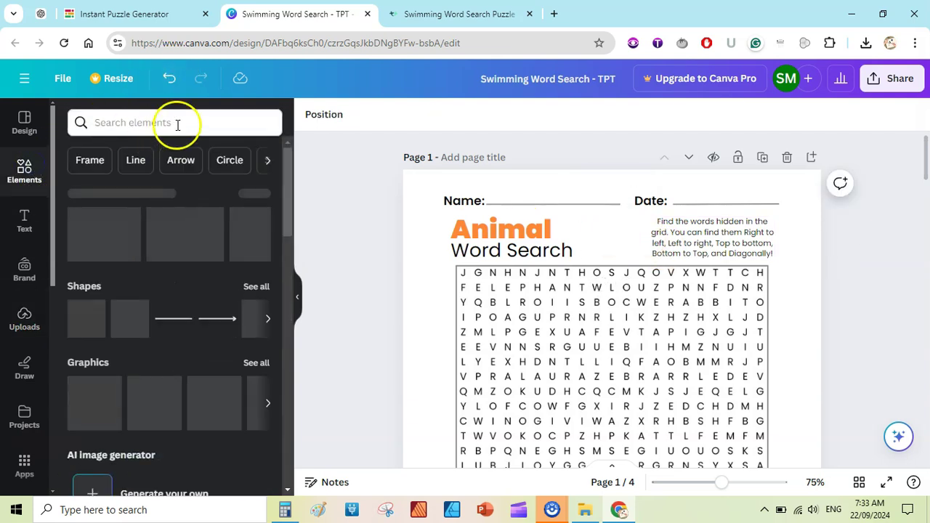
{"action": "left_click", "coordinate": [177, 123]}
{"action": "type", "text": "an"}
{"action": "key", "text": "BackSpace"}
{"action": "key", "text": "BackSpace"}
{"action": "type", "text": "lio"}
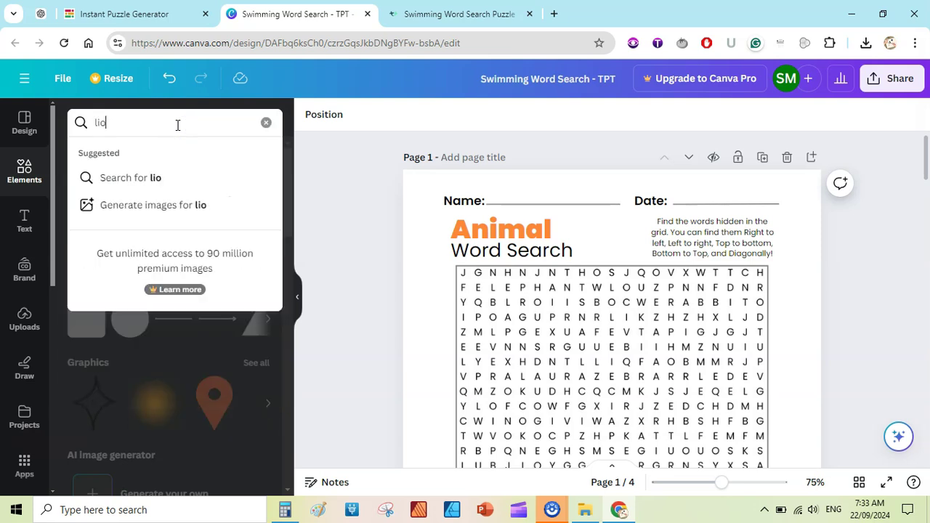
{"action": "type", "text": "n"}
{"action": "left_click", "coordinate": [122, 176]}
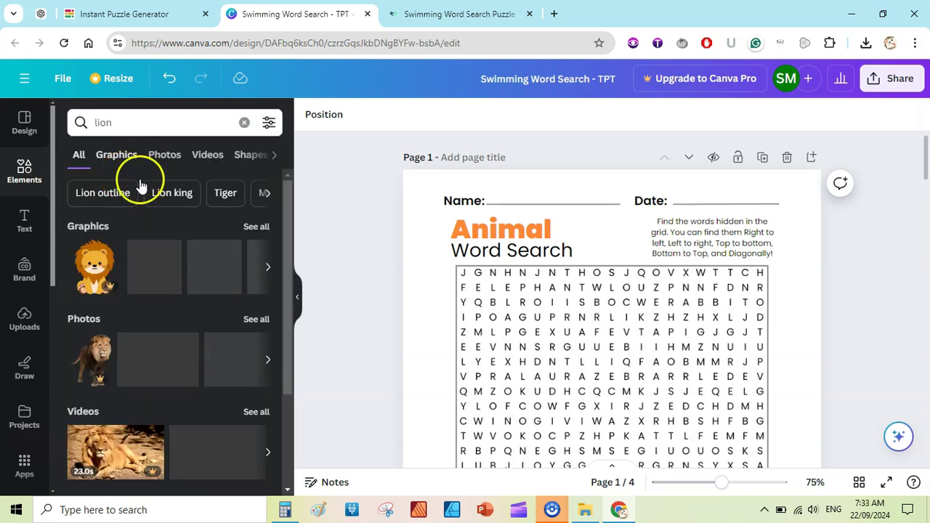
{"action": "left_click", "coordinate": [109, 158]}
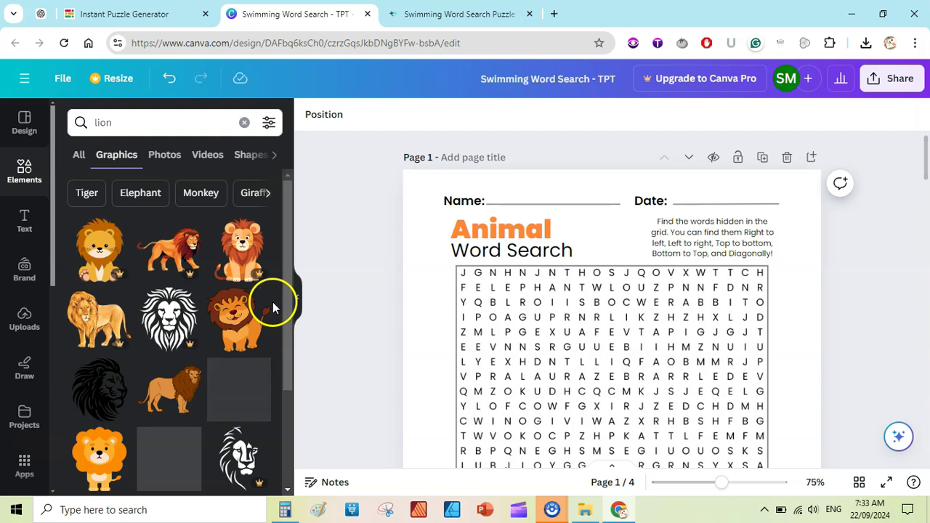
Step: Add a cartoon lion graphic, shrink it and place it beside the title
{"action": "left_click", "coordinate": [236, 316]}
{"action": "left_click_drag", "start_coordinate": [780, 268], "coordinate": [618, 383]}
{"action": "left_click_drag", "start_coordinate": [628, 426], "coordinate": [604, 239]}
{"action": "left_click", "coordinate": [886, 192]}
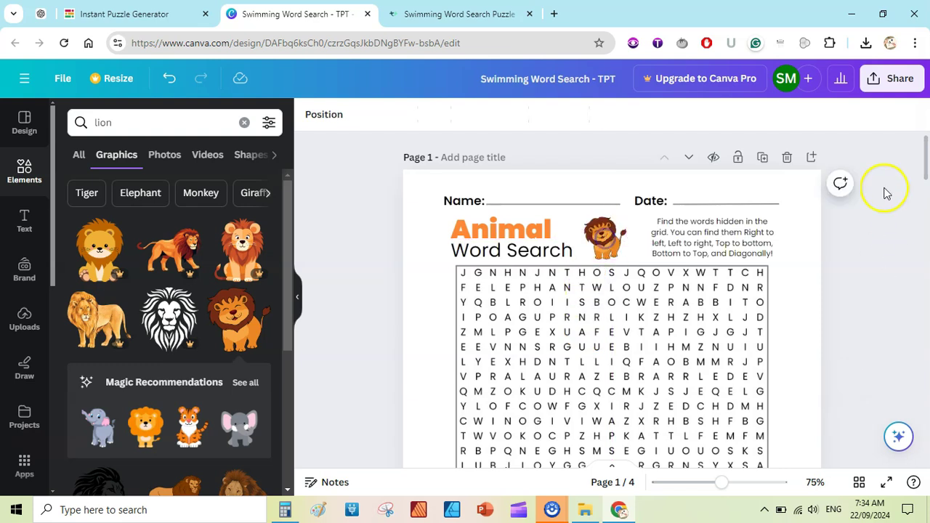
{"action": "left_click_drag", "start_coordinate": [928, 154], "coordinate": [927, 242]}
Step: Retitle the solution page heading as Animal and swap its swimmer icon for the orange lion
{"action": "double_click", "coordinate": [613, 193]}
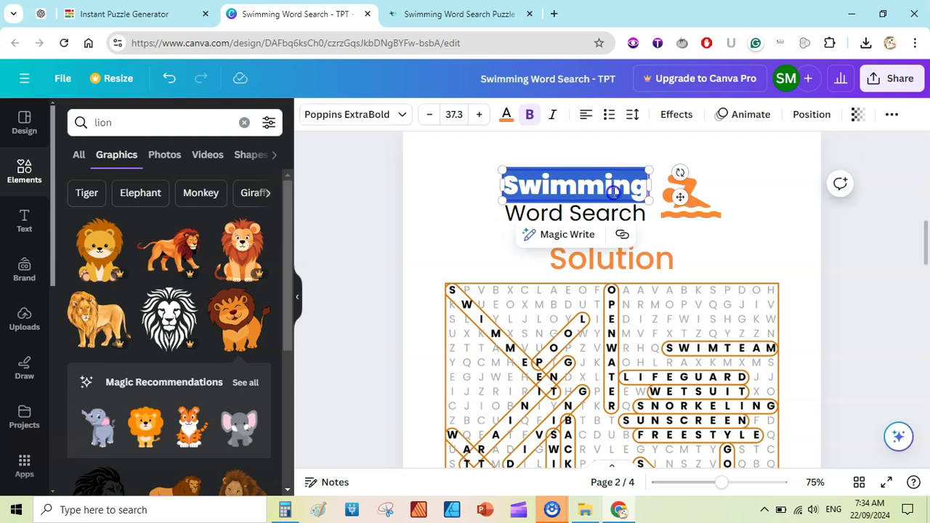
{"action": "type", "text": "Animal"}
{"action": "mouse_move", "coordinate": [649, 170]}
{"action": "left_mouse_down"}
{"action": "mouse_move", "coordinate": [605, 175]}
{"action": "mouse_move", "coordinate": [642, 169]}
{"action": "left_mouse_up"}
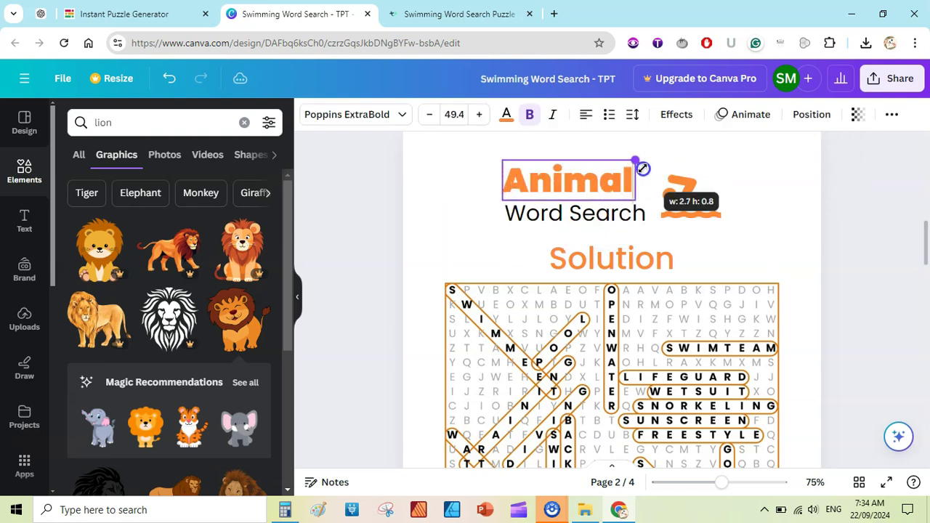
{"action": "left_click", "coordinate": [706, 219]}
{"action": "left_click_drag", "start_coordinate": [239, 307], "coordinate": [694, 183]}
{"action": "left_click_drag", "start_coordinate": [228, 325], "coordinate": [719, 216]}
{"action": "left_click_drag", "start_coordinate": [924, 231], "coordinate": [925, 252]}
Step: Replace page 2's grid with the uploaded animal solution image and adjust its edges
{"action": "left_click", "coordinate": [580, 237]}
{"action": "left_click", "coordinate": [24, 327]}
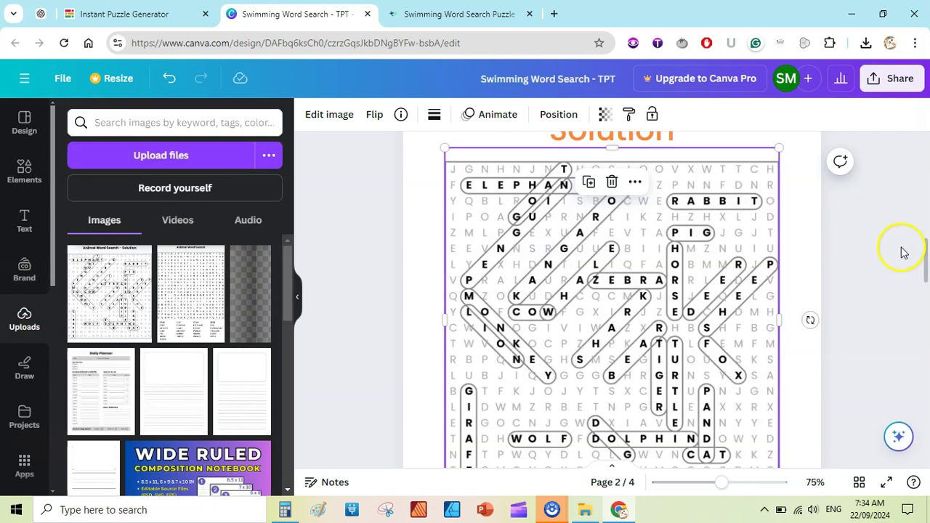
{"action": "scroll", "coordinate": [922, 270], "scroll_direction": "down", "scroll_amount": 3}
{"action": "scroll", "coordinate": [922, 270], "scroll_direction": "up", "scroll_amount": 1}
{"action": "left_click_drag", "start_coordinate": [618, 368], "coordinate": [615, 380]}
{"action": "scroll", "coordinate": [908, 290], "scroll_direction": "up", "scroll_amount": 3}
{"action": "left_click_drag", "start_coordinate": [614, 234], "coordinate": [613, 235]}
{"action": "left_click", "coordinate": [632, 305]}
{"action": "left_click_drag", "start_coordinate": [925, 251], "coordinate": [925, 290]}
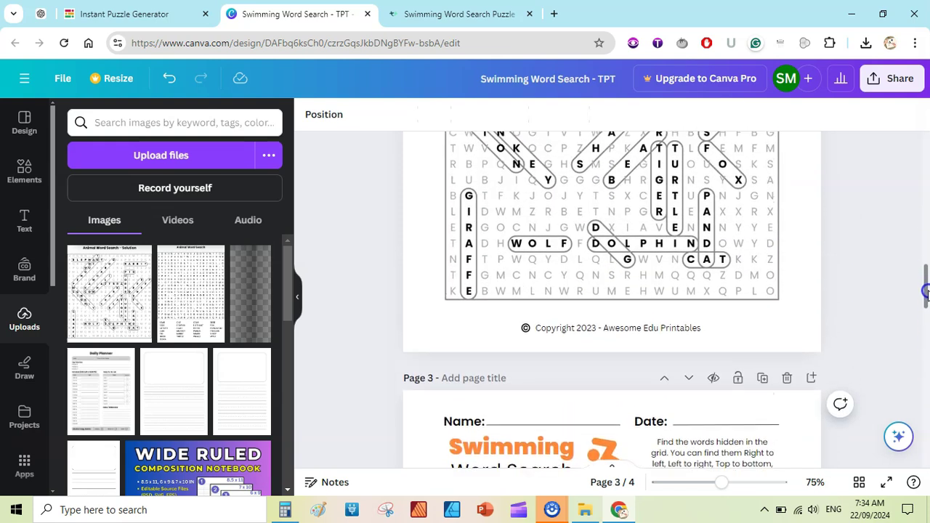
Step: Change the copyright line's year to 2024
{"action": "double_click", "coordinate": [591, 328]}
{"action": "left_click", "coordinate": [592, 328]}
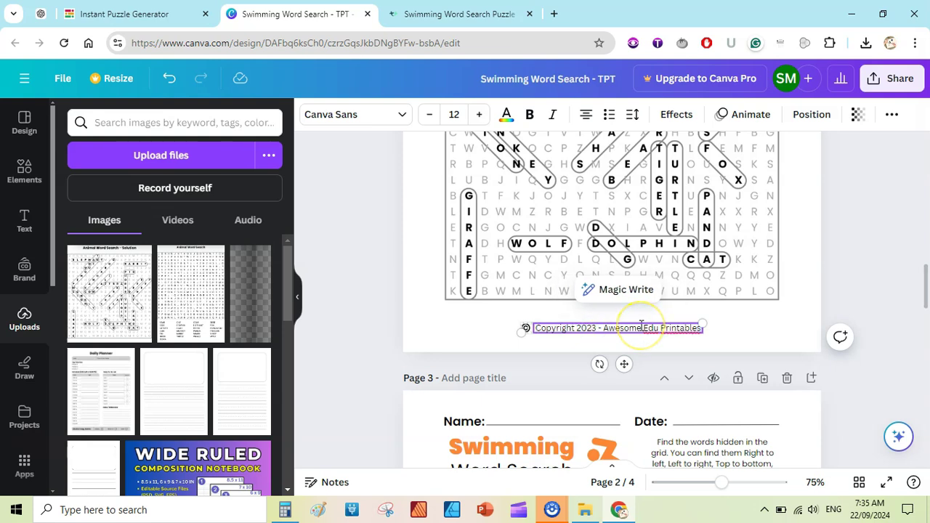
{"action": "left_click", "coordinate": [854, 290]}
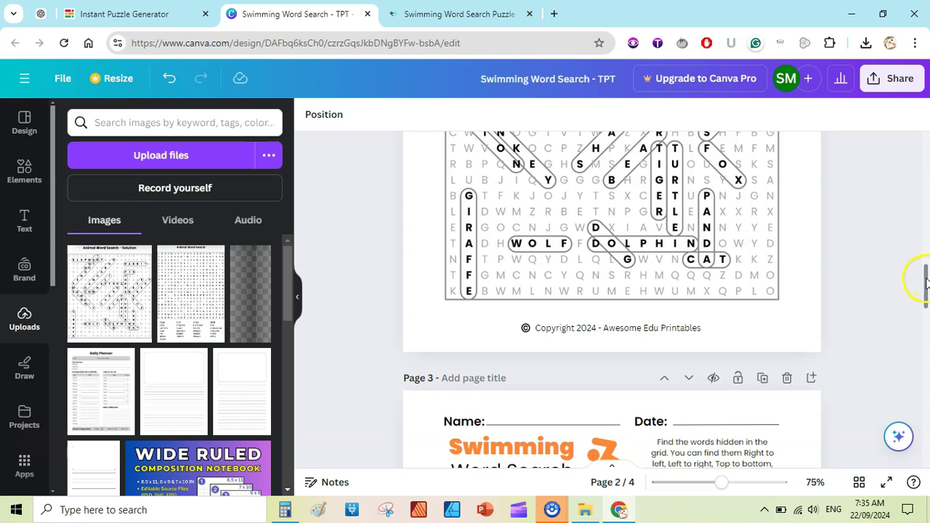
{"action": "left_click_drag", "start_coordinate": [926, 282], "coordinate": [918, 148]}
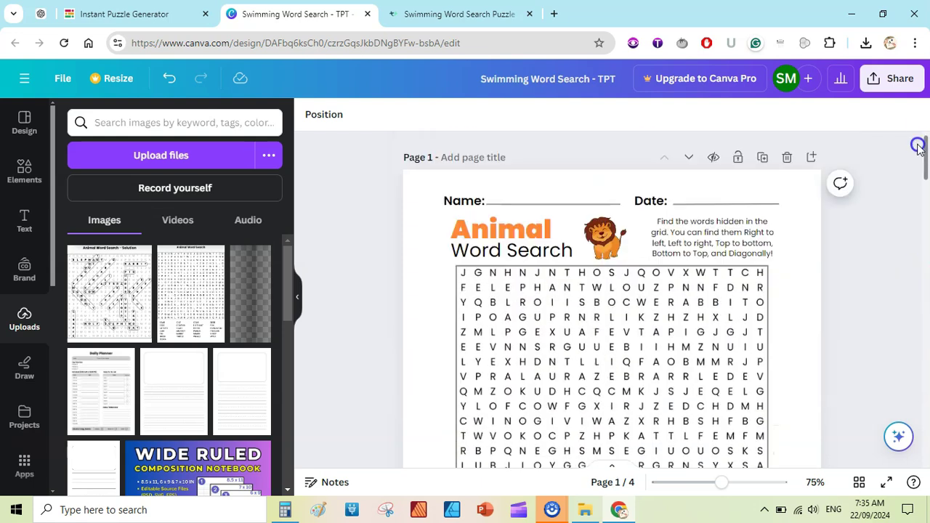
Step: Set the download to PDF Print, flattened, with only pages 1 and 2 selected
{"action": "left_click", "coordinate": [890, 78]}
{"action": "left_click", "coordinate": [696, 353]}
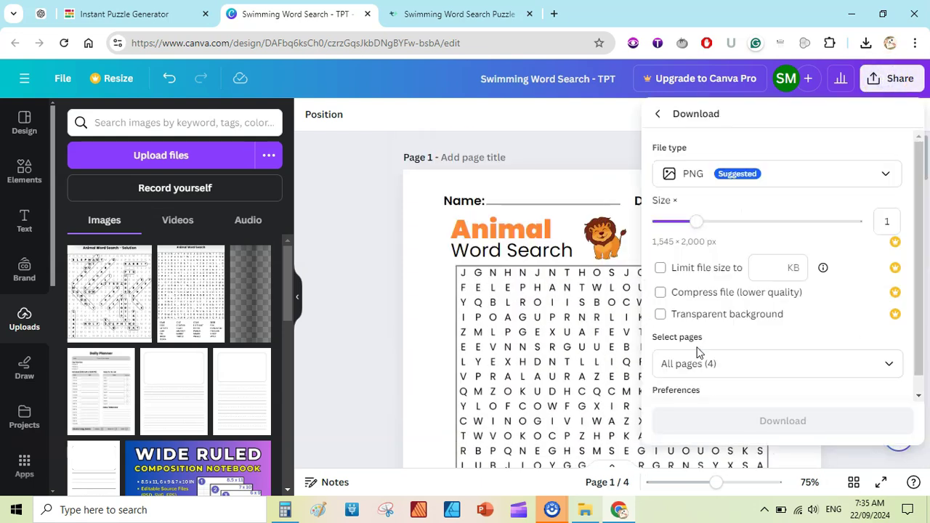
{"action": "left_click", "coordinate": [683, 182]}
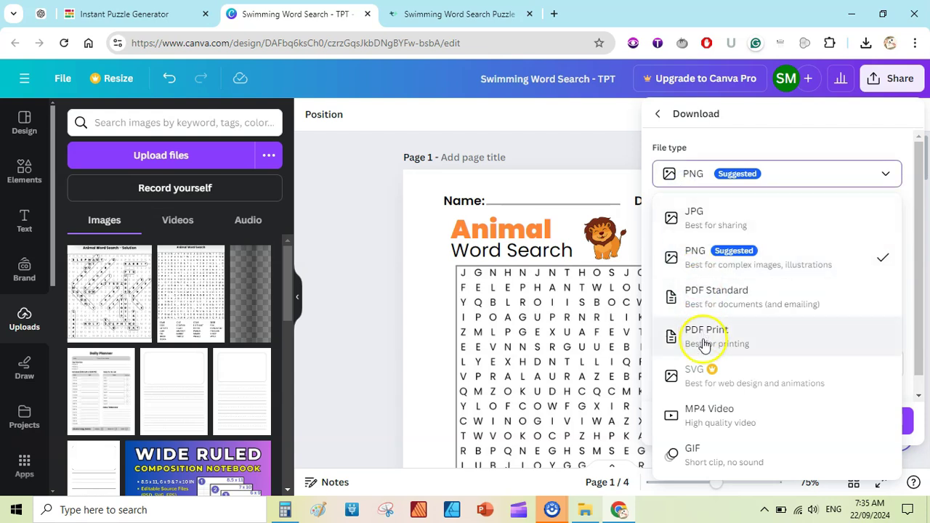
{"action": "left_click", "coordinate": [705, 336]}
{"action": "left_click", "coordinate": [665, 220]}
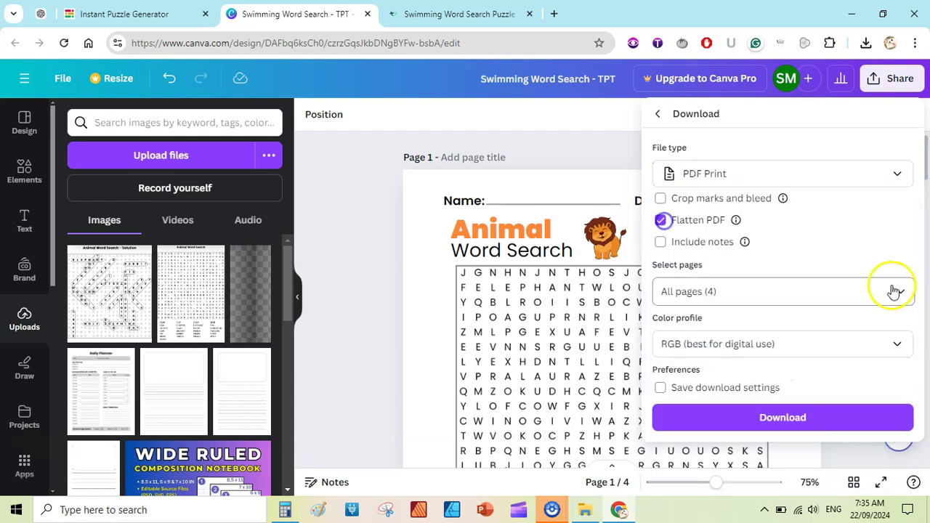
{"action": "left_click", "coordinate": [900, 292]}
{"action": "left_click", "coordinate": [716, 153]}
{"action": "left_click", "coordinate": [715, 153]}
{"action": "left_click", "coordinate": [732, 192]}
{"action": "left_click", "coordinate": [781, 264]}
Step: Download the PDF and save it as Animal Word Search - TPT.pdf
{"action": "left_click", "coordinate": [773, 420]}
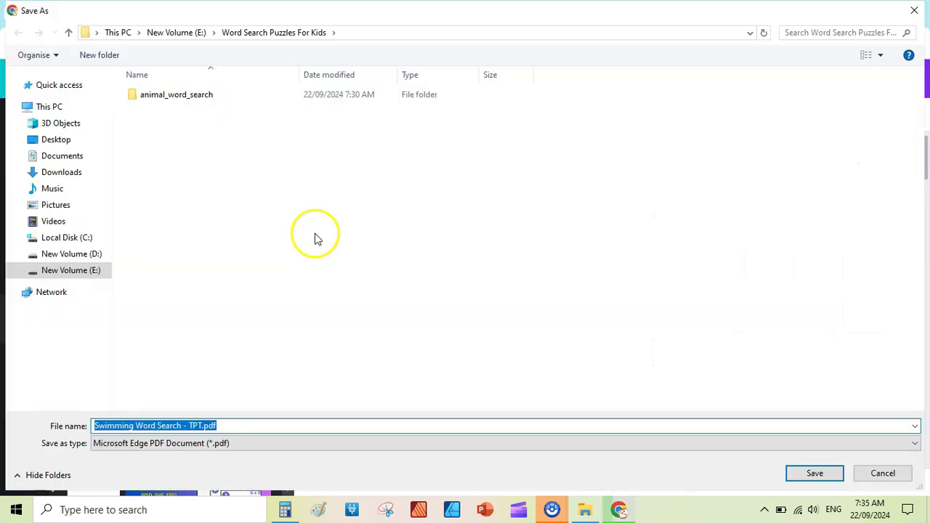
{"action": "left_click", "coordinate": [460, 419]}
{"action": "type", "text": "Animal"}
{"action": "key", "text": "Return"}
{"action": "left_click", "coordinate": [830, 77]}
Step: Open Animal Word Search - TPT.pdf, fit it to the page and review both pages
{"action": "double_click", "coordinate": [270, 162]}
{"action": "left_click", "coordinate": [619, 509]}
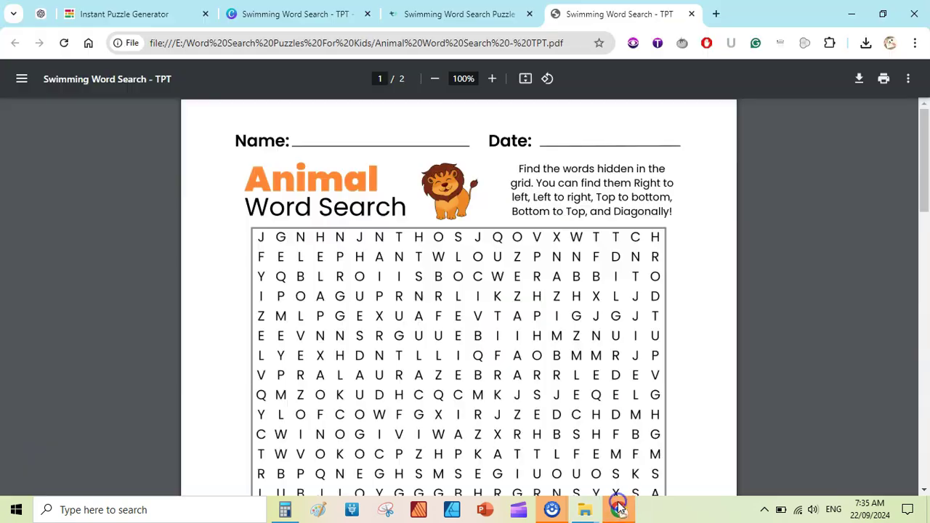
{"action": "left_click", "coordinate": [525, 79]}
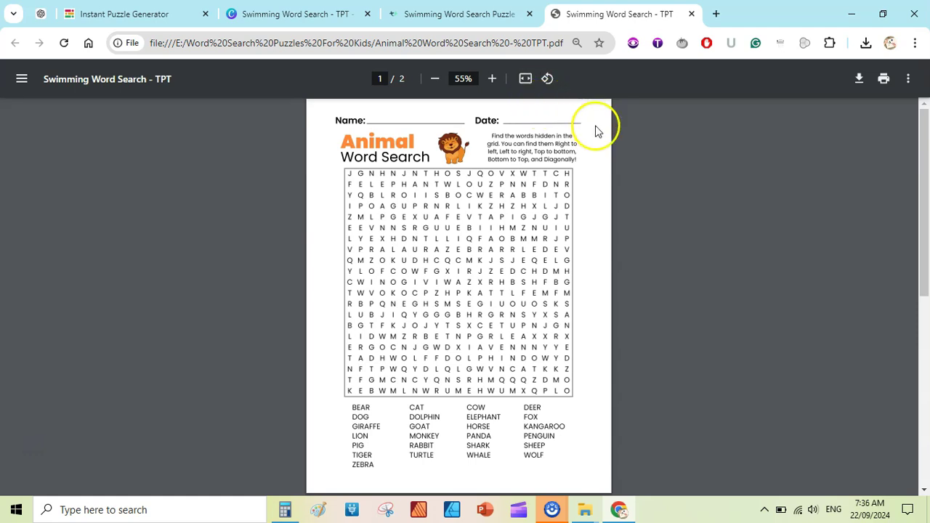
{"action": "left_click_drag", "start_coordinate": [920, 176], "coordinate": [886, 140]}
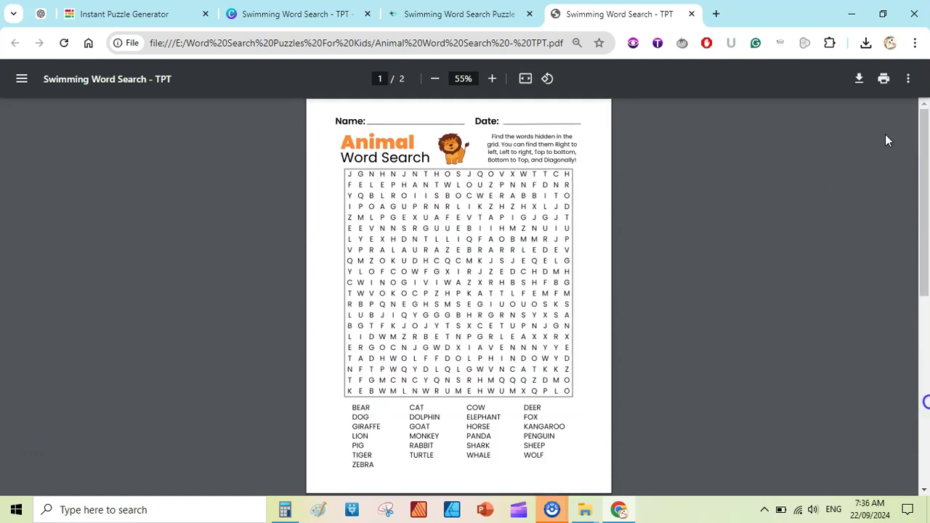
{"action": "left_click_drag", "start_coordinate": [923, 187], "coordinate": [906, 142]}
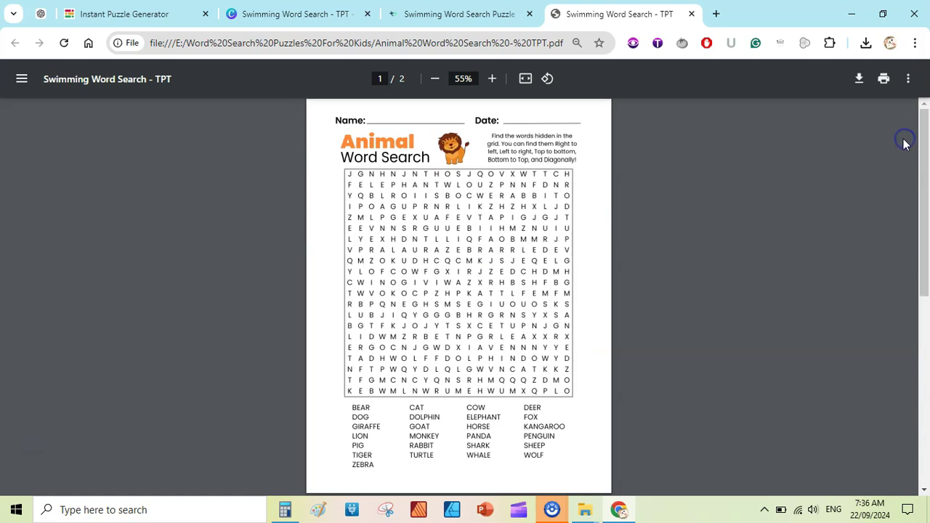
{"action": "left_click", "coordinate": [458, 14]}
Step: Duplicate the Swimming cover page and retitle the copy's heading to Animal
{"action": "key", "text": "ctrl+Page_Up"}
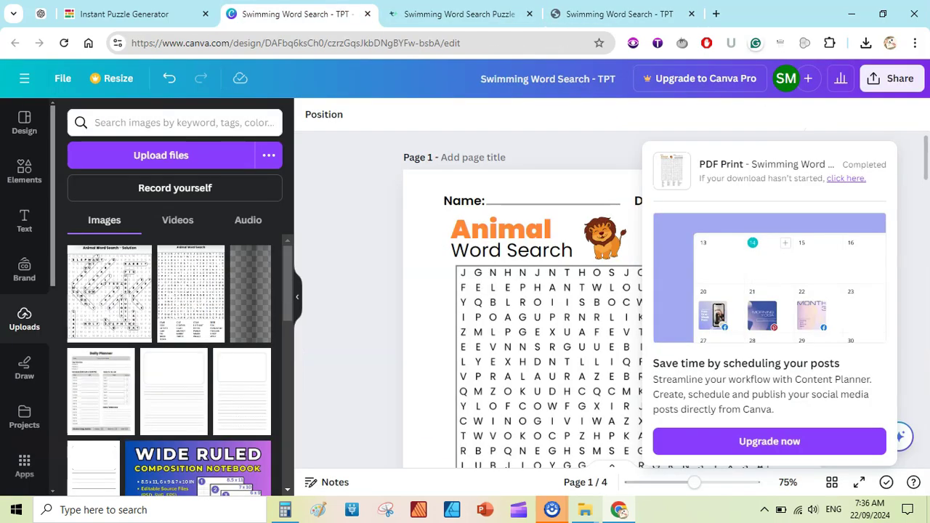
{"action": "left_click", "coordinate": [552, 150]}
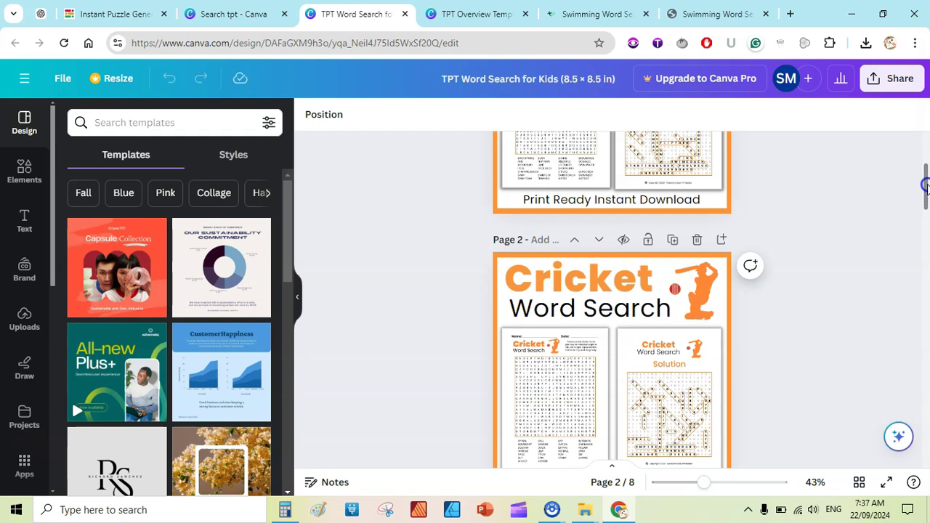
{"action": "left_click_drag", "start_coordinate": [925, 183], "coordinate": [923, 136]}
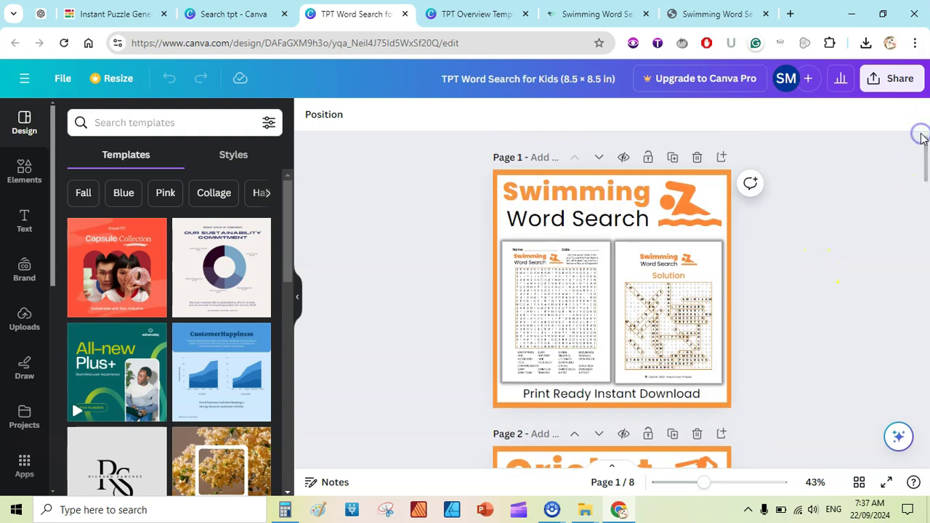
{"action": "left_click", "coordinate": [673, 157]}
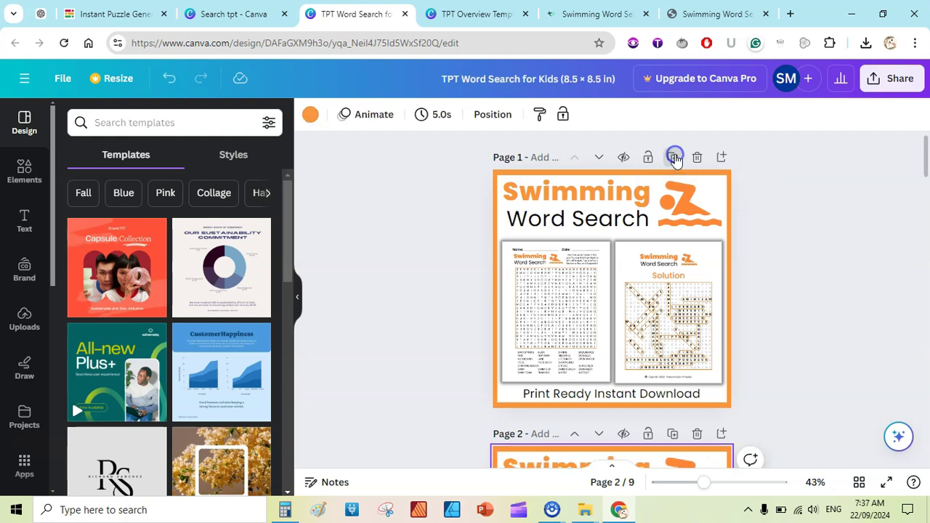
{"action": "left_click", "coordinate": [576, 158]}
{"action": "double_click", "coordinate": [577, 191]}
{"action": "type", "text": "Animal"}
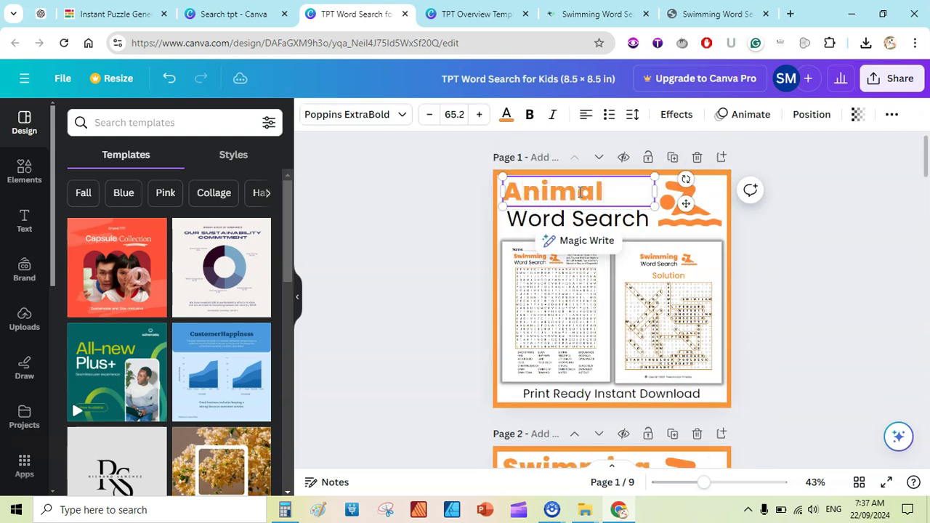
Step: Replace the swimmer graphic with a lion graphic at the cover's top right
{"action": "left_click", "coordinate": [683, 197]}
{"action": "key", "text": "Delete"}
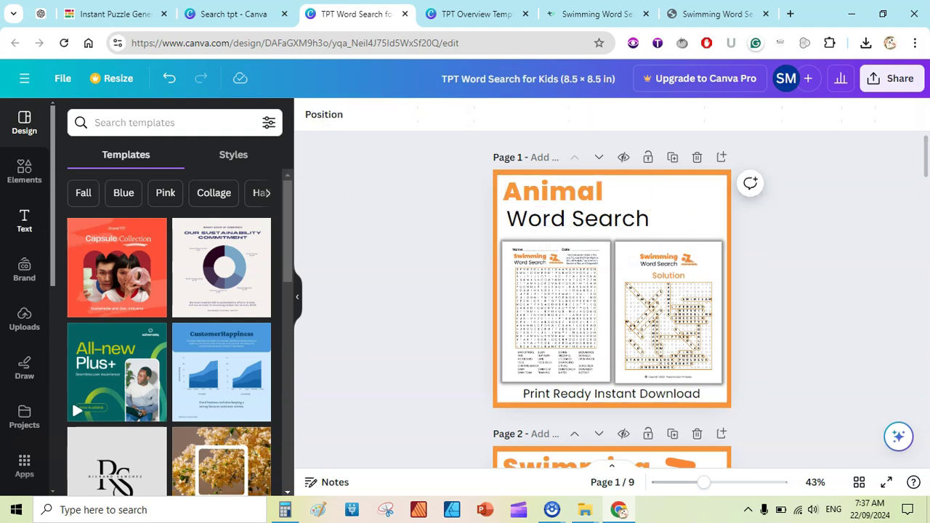
{"action": "left_click", "coordinate": [26, 170]}
{"action": "left_click_drag", "start_coordinate": [154, 403], "coordinate": [658, 195]}
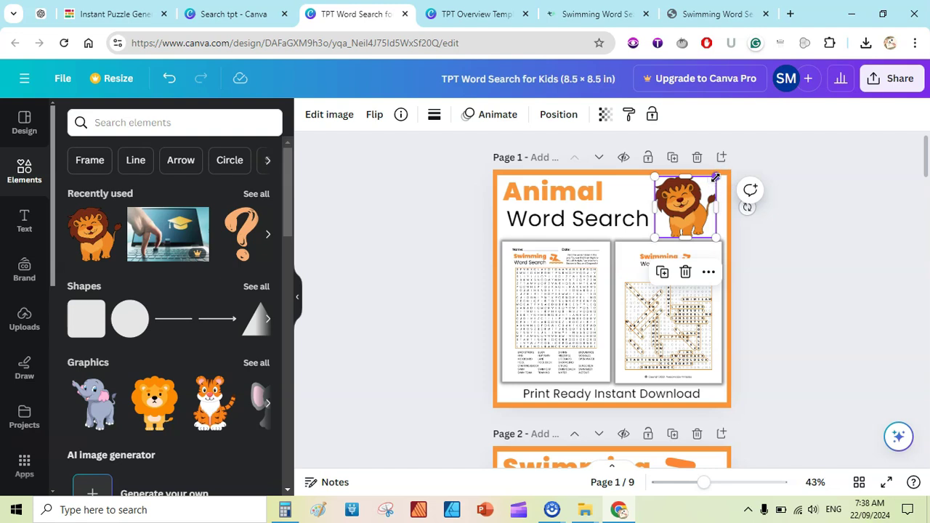
{"action": "left_click", "coordinate": [557, 204]}
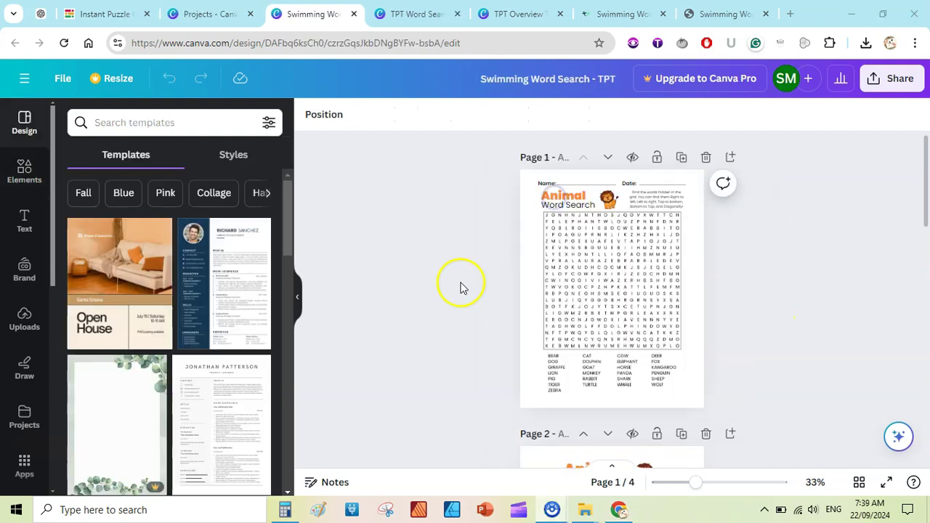
Step: Set the download to JPG format with only pages 1 and 2 selected
{"action": "left_click_drag", "start_coordinate": [927, 149], "coordinate": [921, 122]}
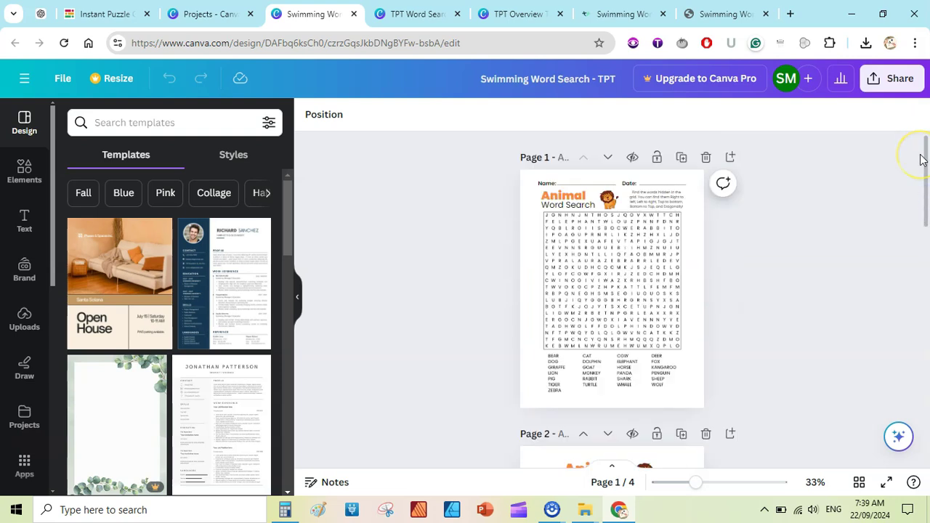
{"action": "left_click", "coordinate": [891, 78]}
{"action": "left_click", "coordinate": [687, 350]}
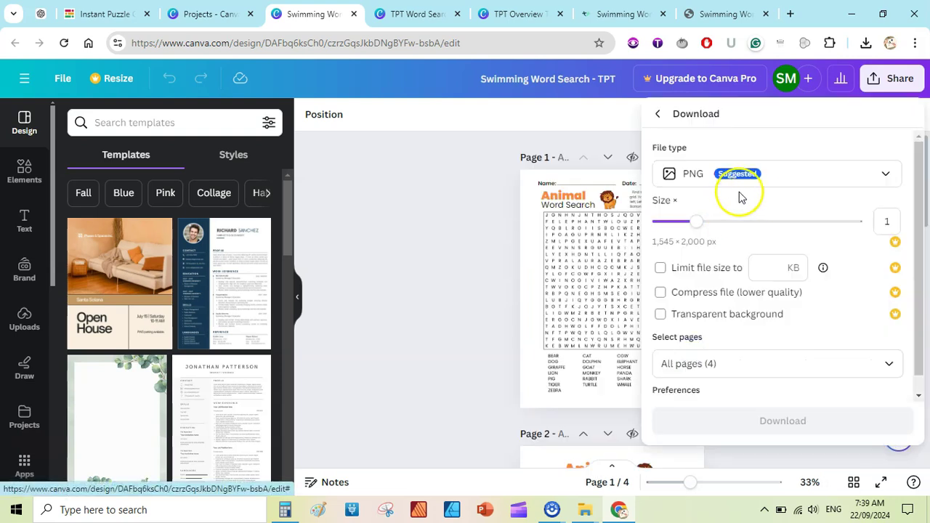
{"action": "left_click", "coordinate": [775, 184]}
{"action": "left_click", "coordinate": [712, 219]}
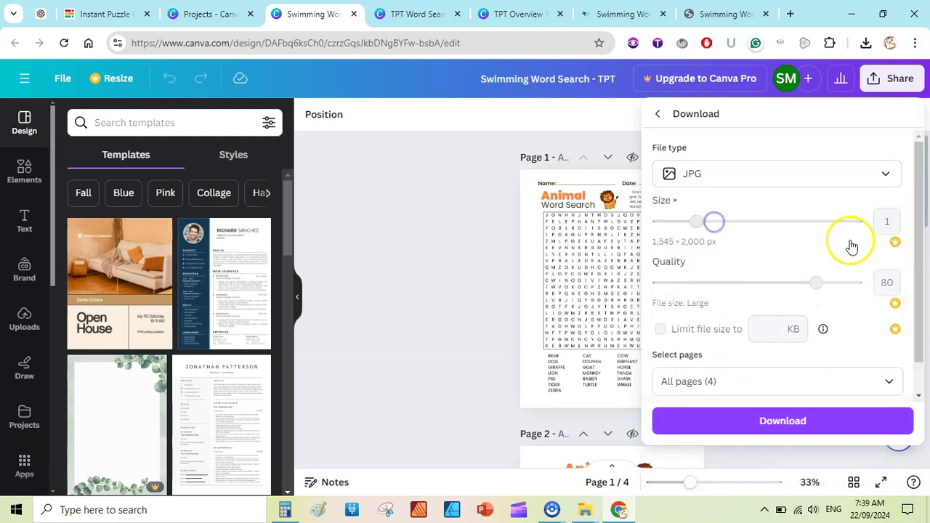
{"action": "left_click", "coordinate": [818, 382]}
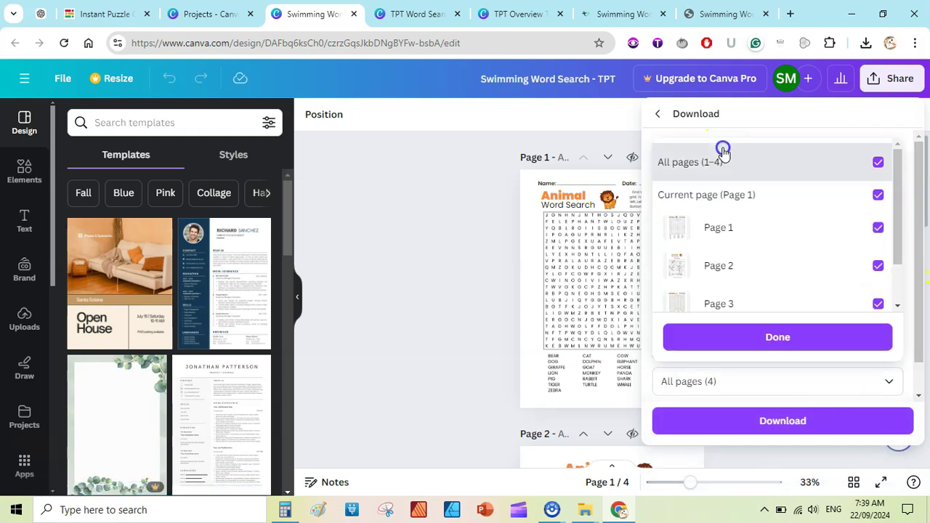
{"action": "left_click", "coordinate": [721, 160]}
{"action": "left_click", "coordinate": [736, 228]}
{"action": "left_click", "coordinate": [739, 267]}
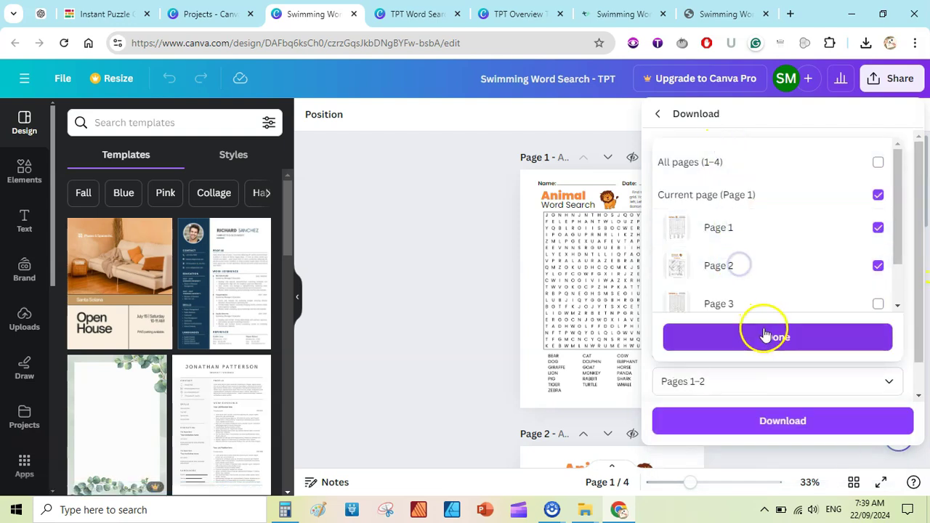
{"action": "left_click", "coordinate": [772, 338]}
Step: Download the pages and save the zip as JPG Files
{"action": "left_click", "coordinate": [772, 421]}
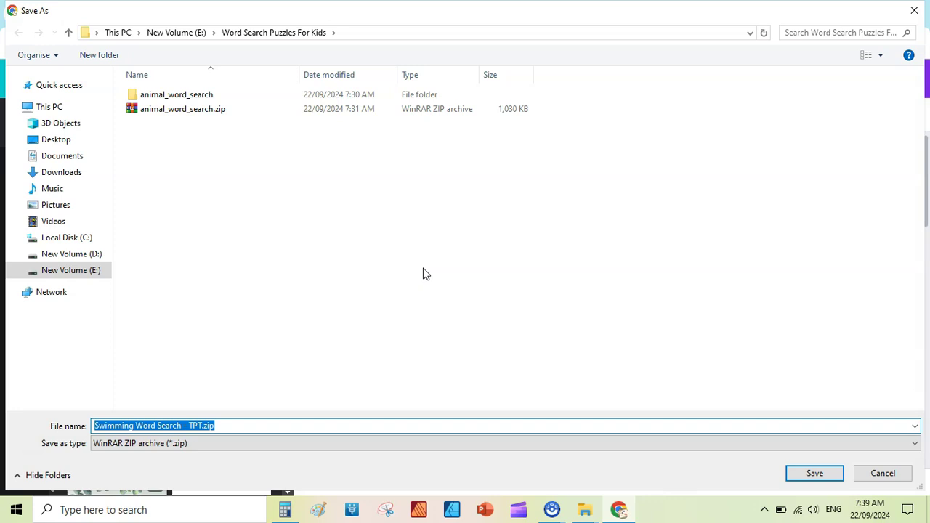
{"action": "type", "text": "JPG File"}
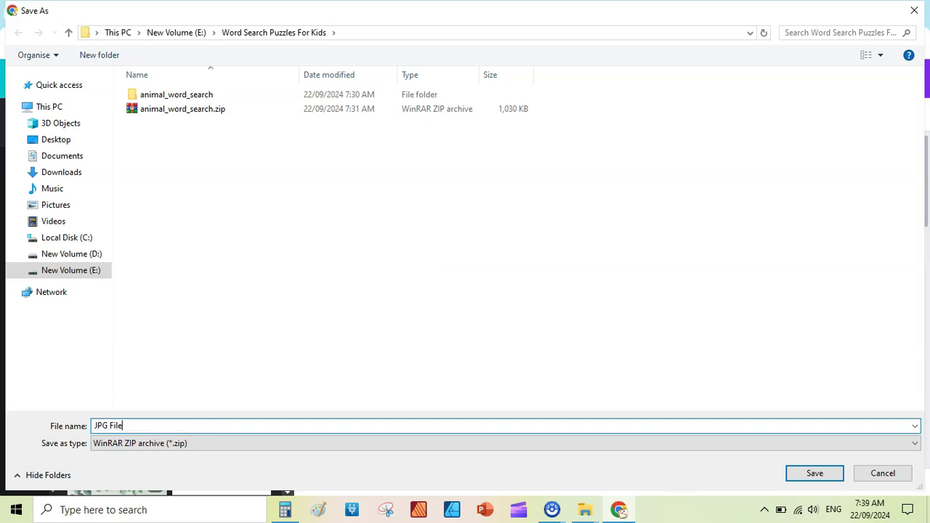
{"action": "type", "text": "s"}
{"action": "key", "text": "Return"}
Step: Extract JPG Files.zip into a JPG Files folder and preview 1.jpg and 2.jpg
{"action": "right_click", "coordinate": [247, 225]}
{"action": "left_click", "coordinate": [255, 240]}
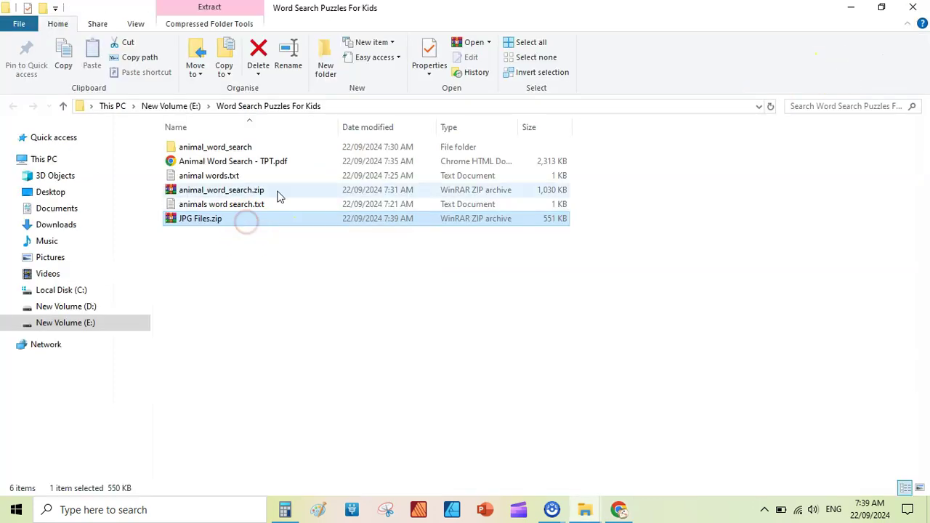
{"action": "double_click", "coordinate": [215, 160]}
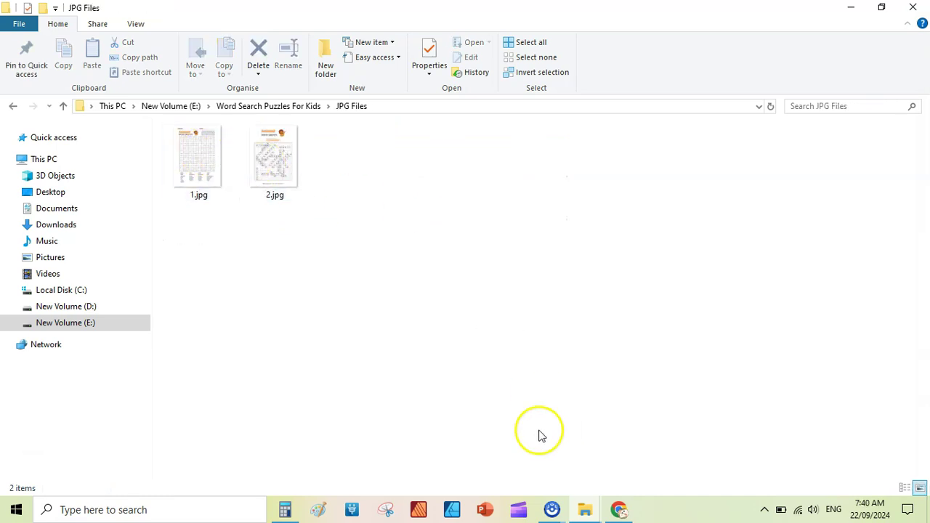
{"action": "left_click", "coordinate": [203, 155]}
{"action": "left_click", "coordinate": [203, 155]}
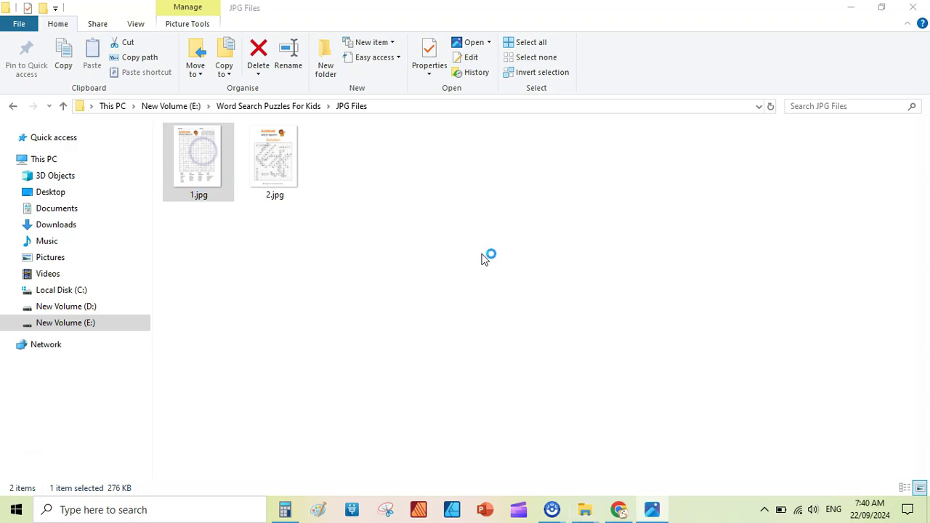
{"action": "key", "text": "Right"}
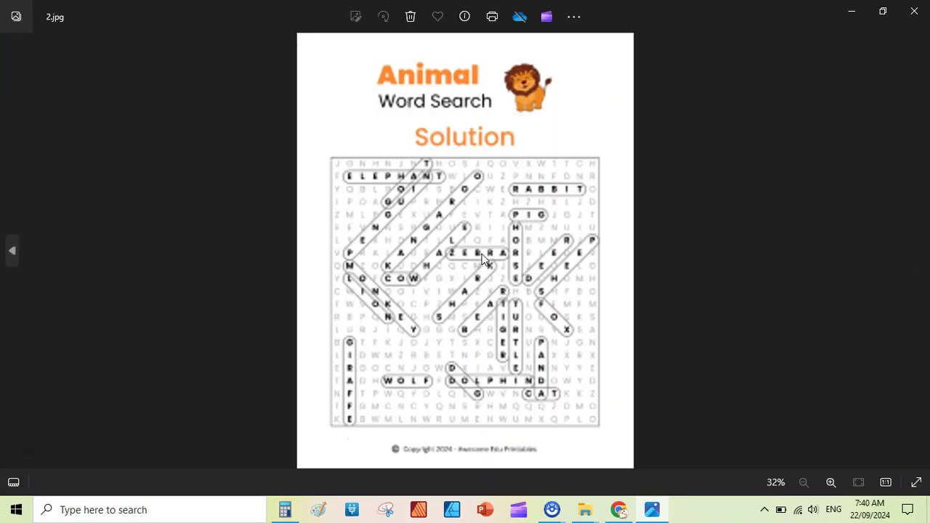
{"action": "left_click", "coordinate": [914, 11]}
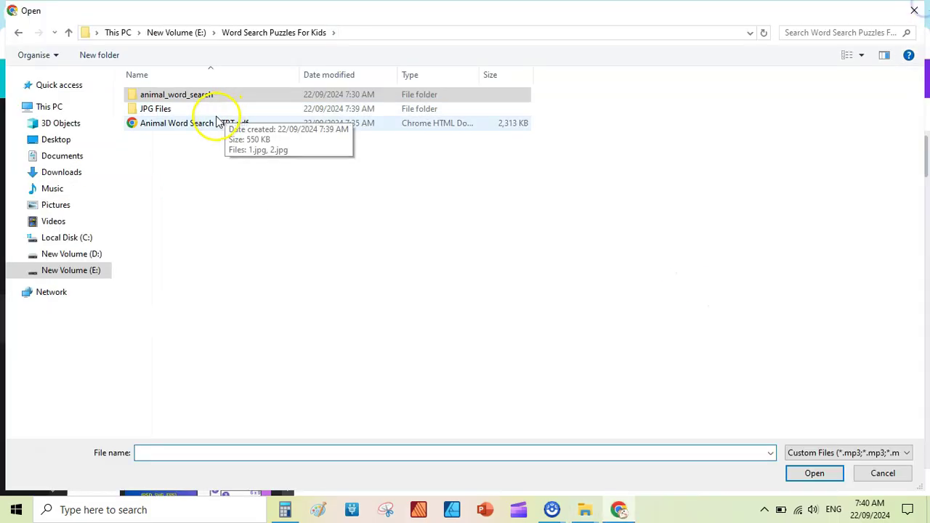
Step: Upload 1.jpg and 2.jpg and place them, resized, side by side on the cover
{"action": "double_click", "coordinate": [207, 110]}
{"action": "left_click", "coordinate": [172, 107]}
{"action": "left_click", "coordinate": [235, 104], "text": "ctrl"}
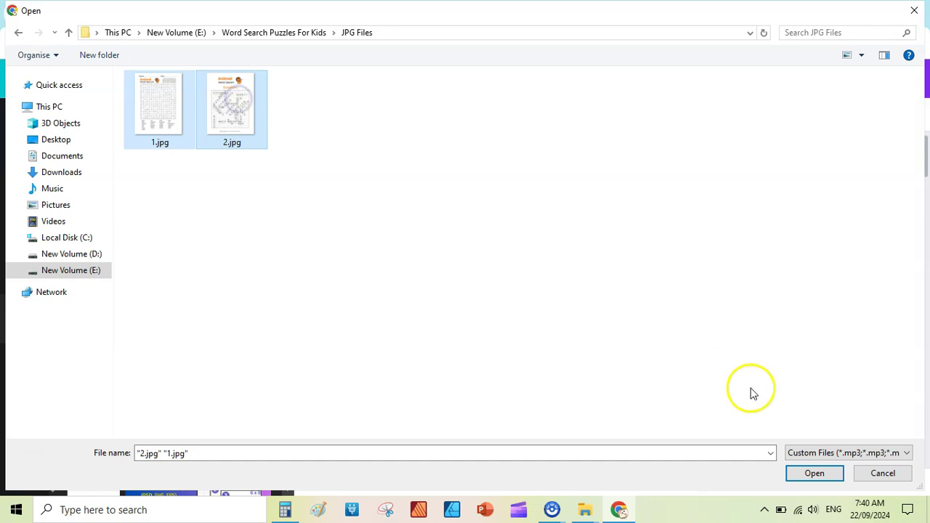
{"action": "left_click", "coordinate": [805, 475]}
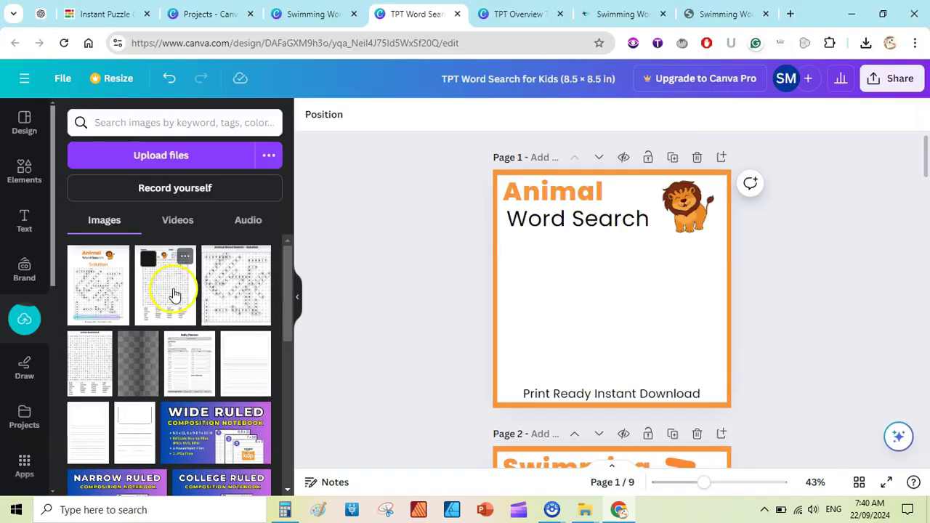
{"action": "left_click_drag", "start_coordinate": [676, 181], "coordinate": [639, 257]}
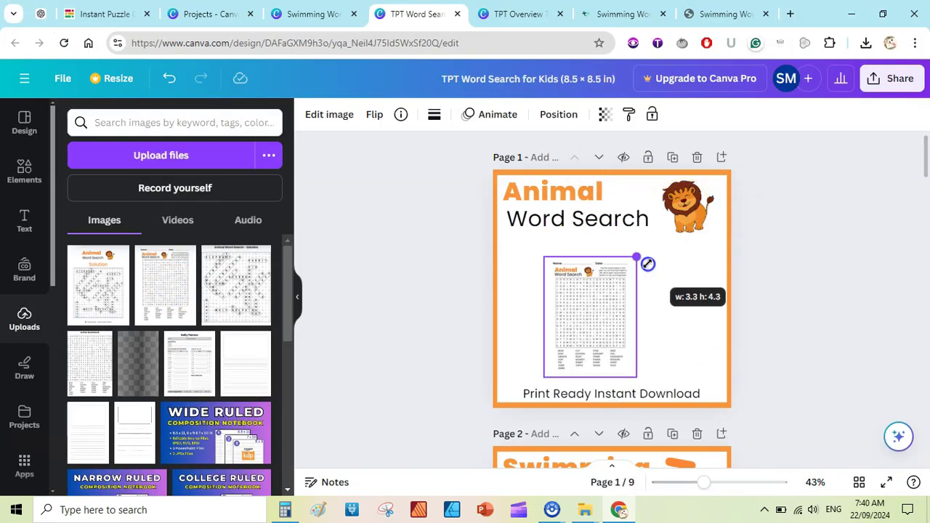
{"action": "left_click_drag", "start_coordinate": [588, 335], "coordinate": [558, 318]}
{"action": "left_click_drag", "start_coordinate": [102, 288], "coordinate": [702, 332]}
{"action": "left_click_drag", "start_coordinate": [741, 400], "coordinate": [688, 375]}
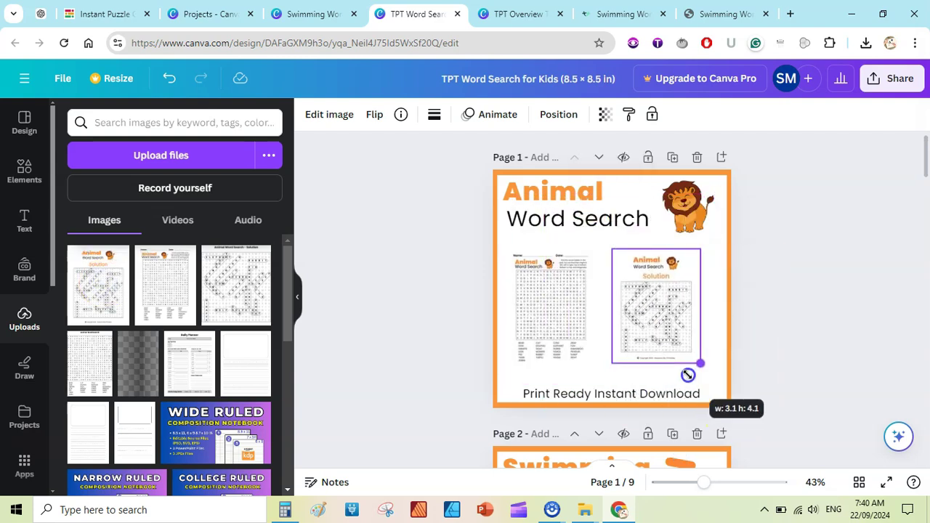
Step: Give the puzzle image an outline shadow of size 15 and copy that style to the solution image
{"action": "key", "text": "F11"}
{"action": "left_click", "coordinate": [893, 172]}
{"action": "left_click", "coordinate": [528, 298]}
{"action": "left_click", "coordinate": [336, 64]}
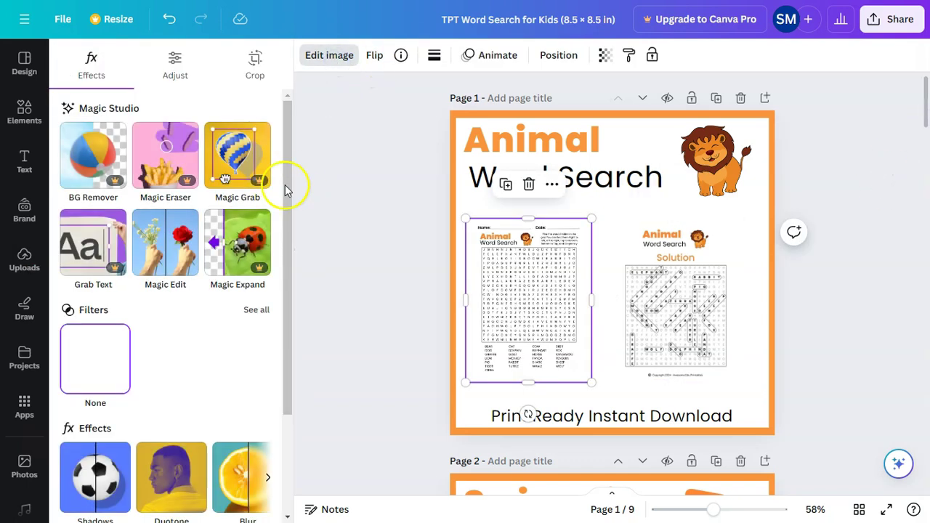
{"action": "left_click", "coordinate": [289, 296]}
{"action": "left_click", "coordinate": [247, 220]}
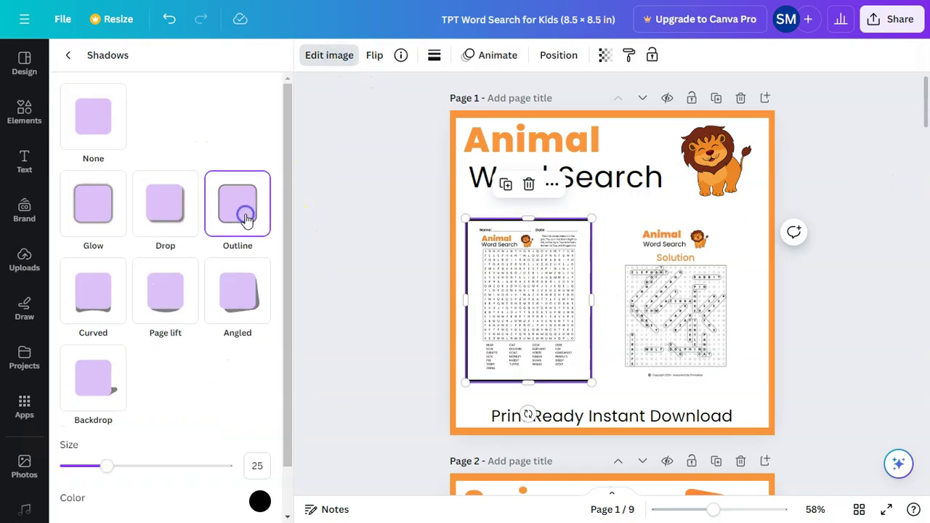
{"action": "left_click_drag", "start_coordinate": [107, 413], "coordinate": [91, 413]}
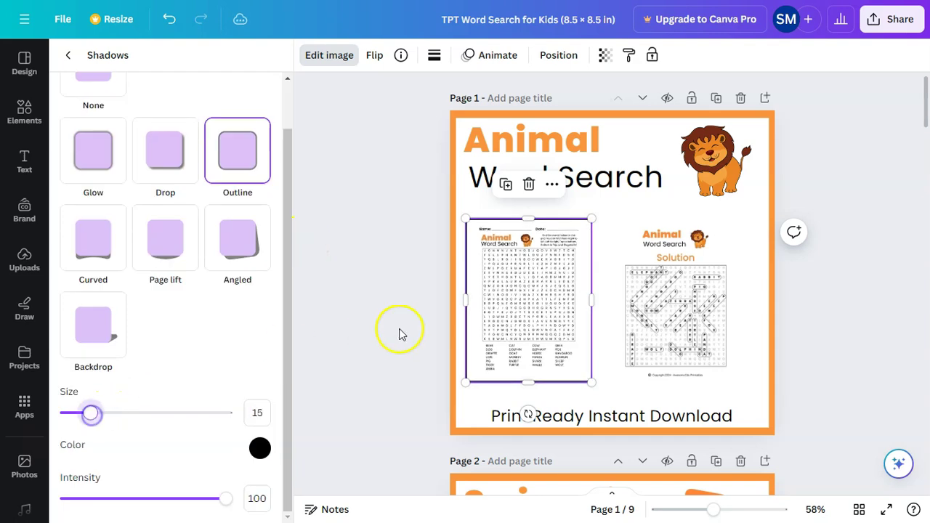
{"action": "left_click", "coordinate": [628, 55]}
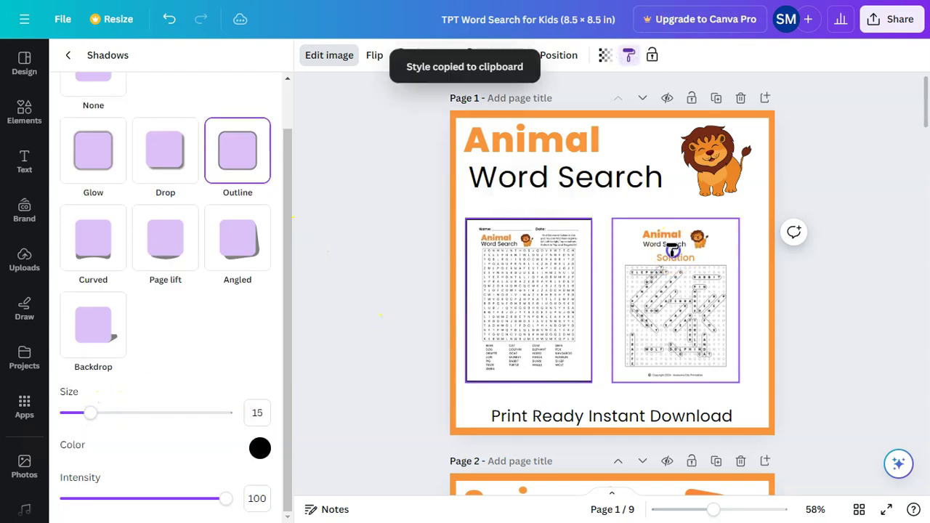
{"action": "left_click", "coordinate": [672, 251]}
Step: Shift both worksheet images slightly right and select the Animal Word Search heading lines
{"action": "left_click", "coordinate": [847, 320]}
{"action": "left_click", "coordinate": [589, 284]}
{"action": "left_click", "coordinate": [656, 285], "text": "shift"}
{"action": "left_click_drag", "start_coordinate": [660, 292], "coordinate": [669, 290]}
{"action": "left_click", "coordinate": [565, 160]}
{"action": "left_click", "coordinate": [585, 179], "text": "shift"}
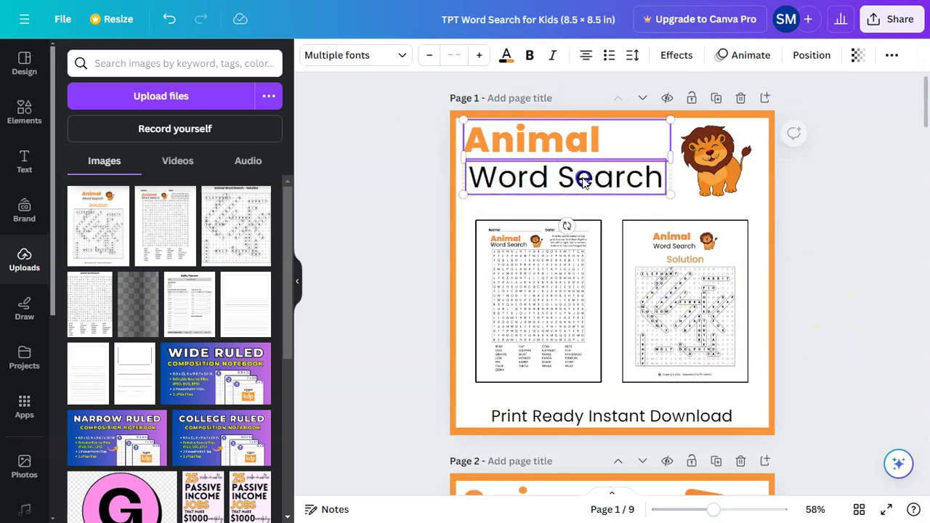
Step: Download only Page 1 as a PNG into the Word Search Puzzles For Kids folder
{"action": "key", "text": "Escape"}
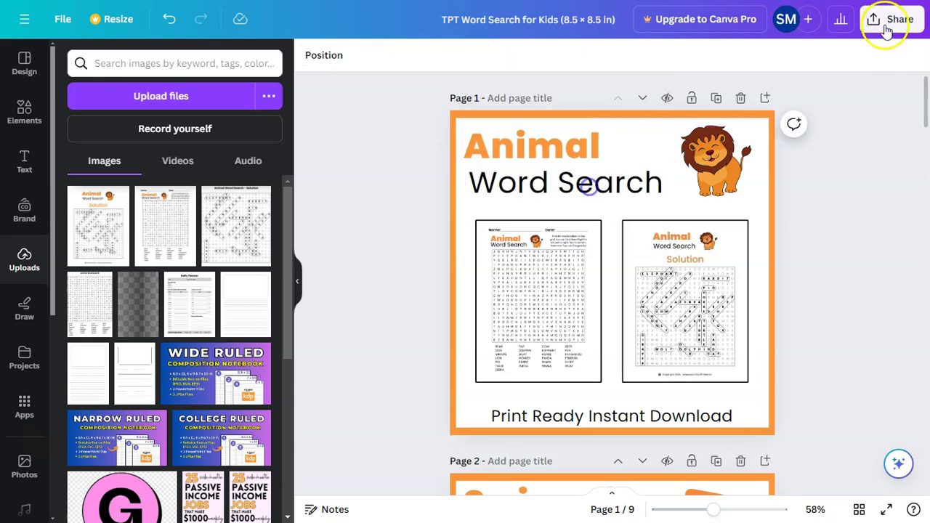
{"action": "left_click", "coordinate": [892, 19]}
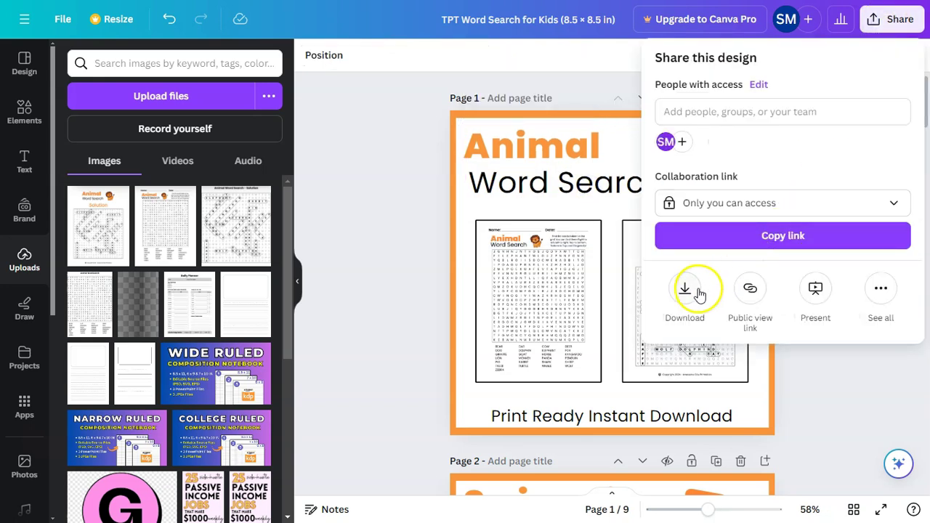
{"action": "left_click", "coordinate": [901, 304]}
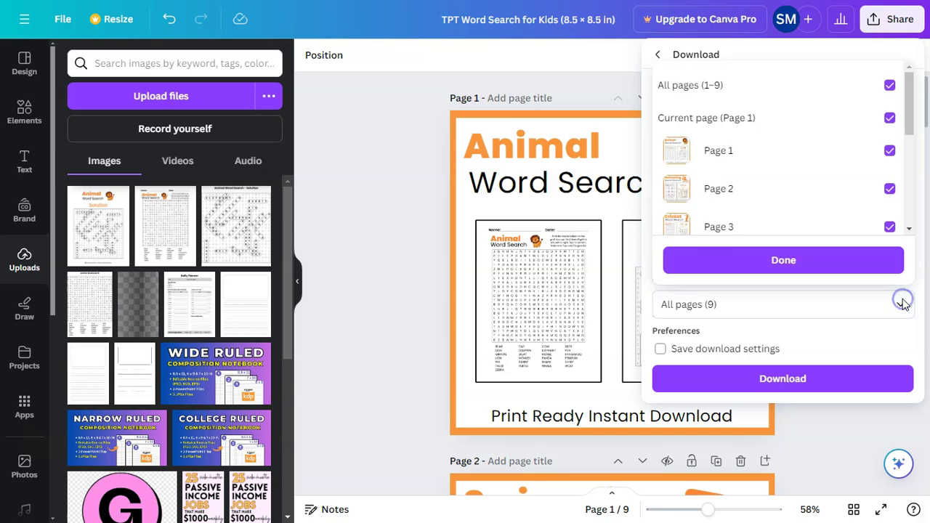
{"action": "left_click", "coordinate": [710, 85]}
{"action": "left_click", "coordinate": [732, 150]}
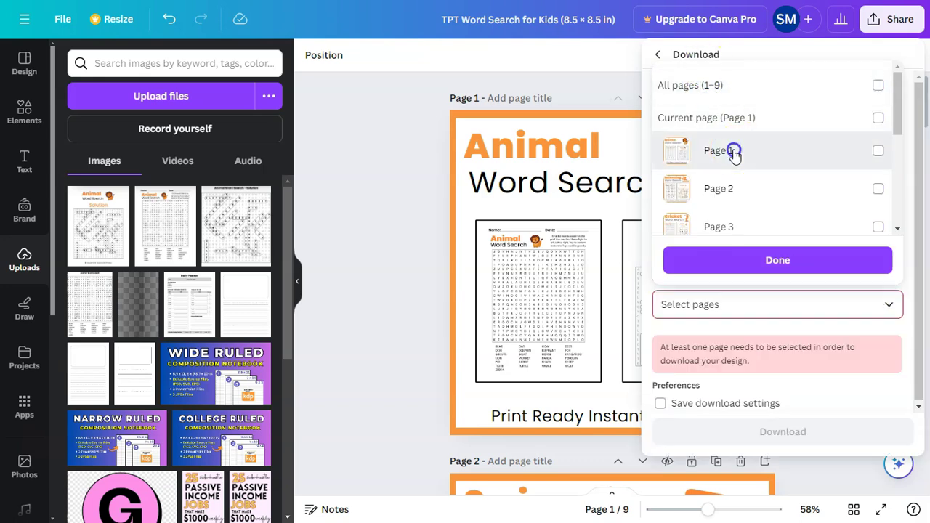
{"action": "left_click", "coordinate": [789, 262]}
{"action": "left_click", "coordinate": [795, 379]}
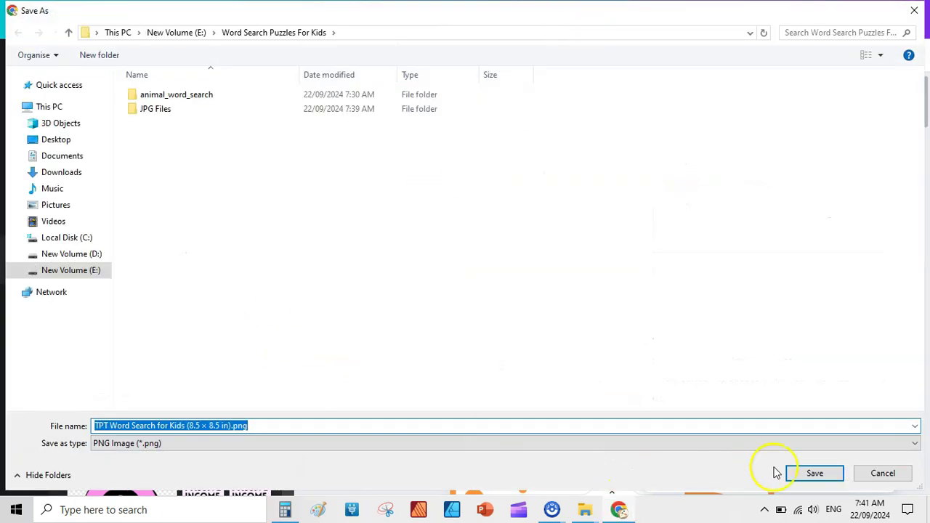
{"action": "left_click", "coordinate": [799, 473]}
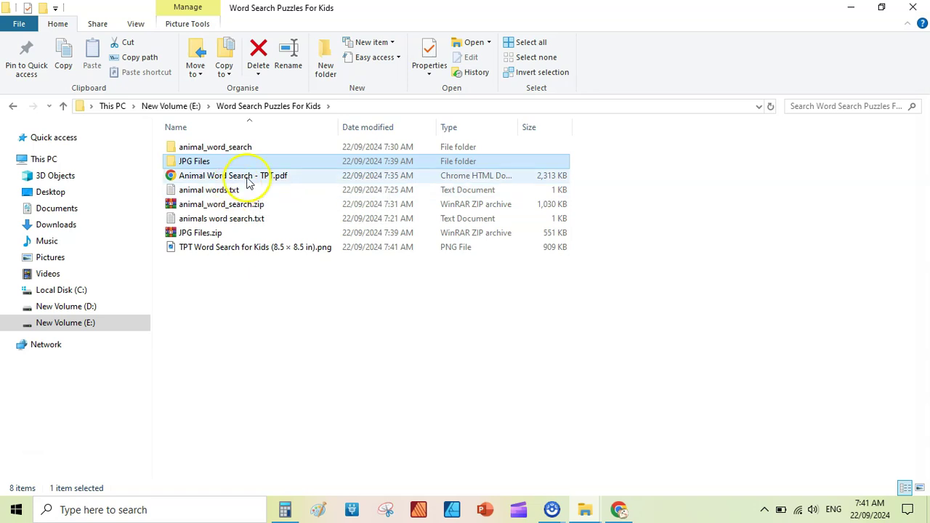
Step: Create a new folder named TPT Files
{"action": "left_click", "coordinate": [247, 178]}
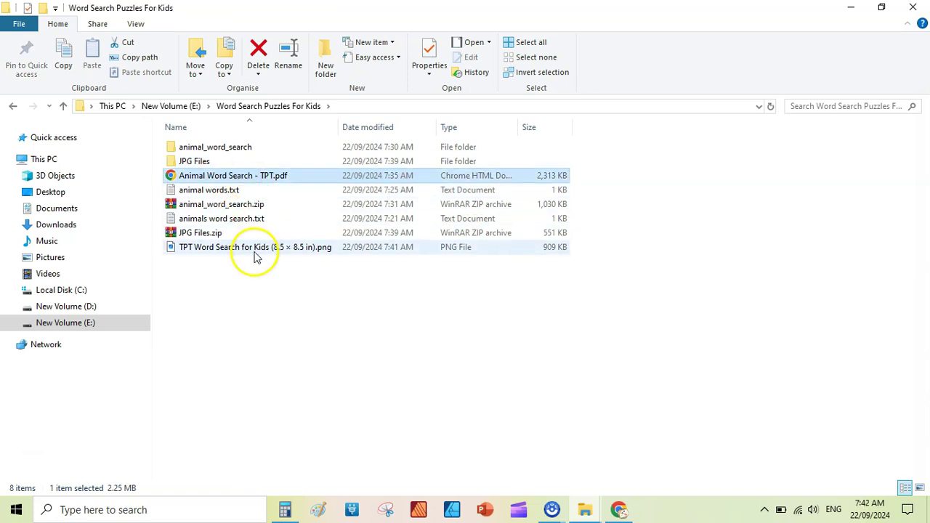
{"action": "right_click", "coordinate": [357, 326]}
{"action": "mouse_move", "coordinate": [411, 301]}
{"action": "left_click", "coordinate": [547, 297]}
{"action": "type", "text": "TPT F"}
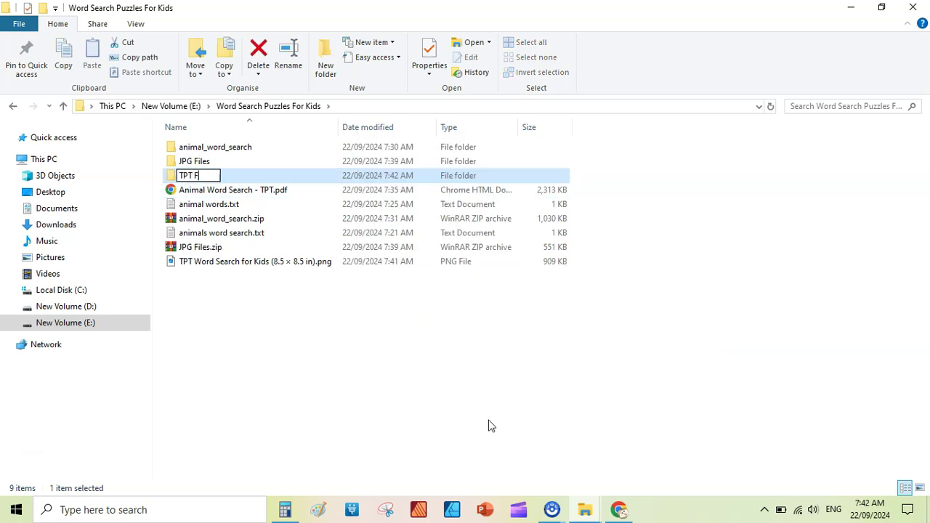
{"action": "key", "text": "Return"}
Step: Move the Animal Word Search PDF and cover PNG into TPT Files, then return to the TPT page
{"action": "left_click", "coordinate": [234, 191]}
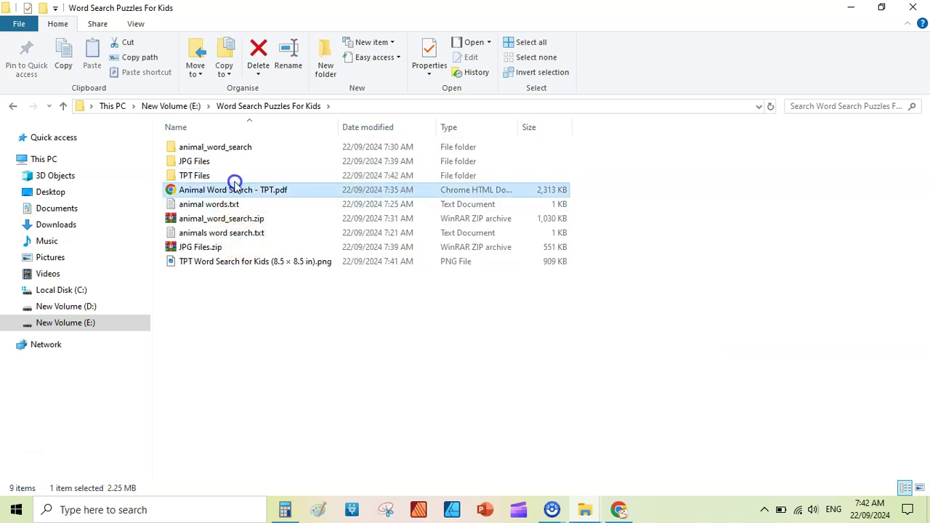
{"action": "double_click", "coordinate": [234, 185]}
{"action": "key", "text": "alt+Tab"}
{"action": "left_click_drag", "start_coordinate": [234, 186], "coordinate": [234, 177]}
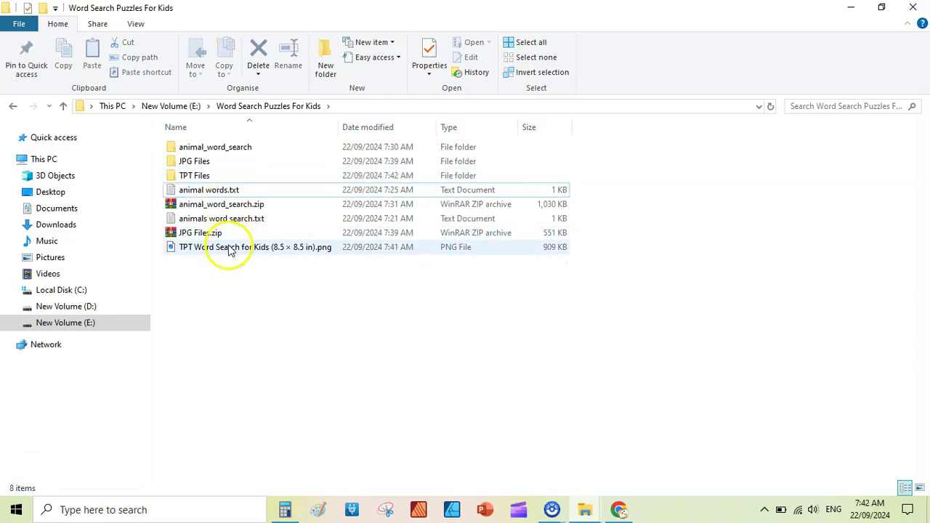
{"action": "left_click_drag", "start_coordinate": [223, 249], "coordinate": [212, 180]}
{"action": "double_click", "coordinate": [211, 179]}
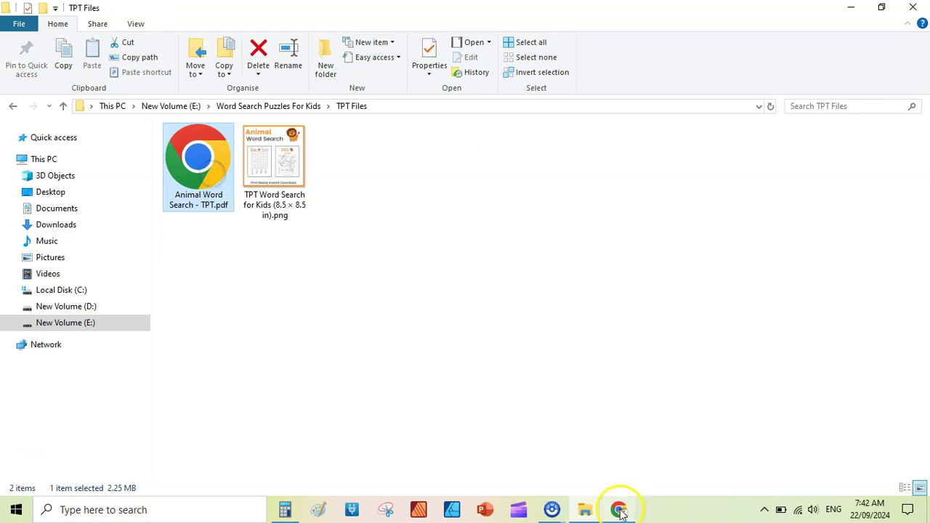
{"action": "left_click", "coordinate": [621, 512]}
{"action": "left_click", "coordinate": [622, 14]}
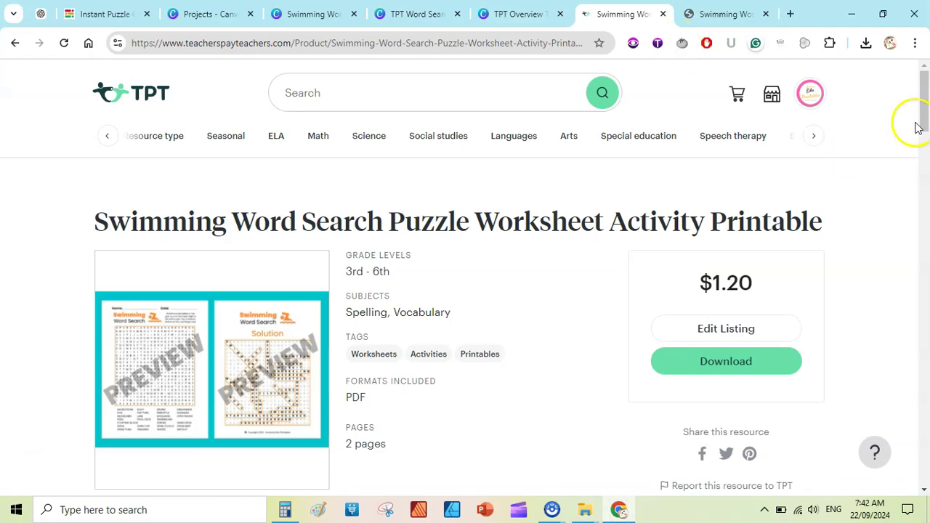
Step: Start a new Digital Download product titled 'Animal Word Search Puzzle Printable with Solution Page'
{"action": "left_click", "coordinate": [810, 93]}
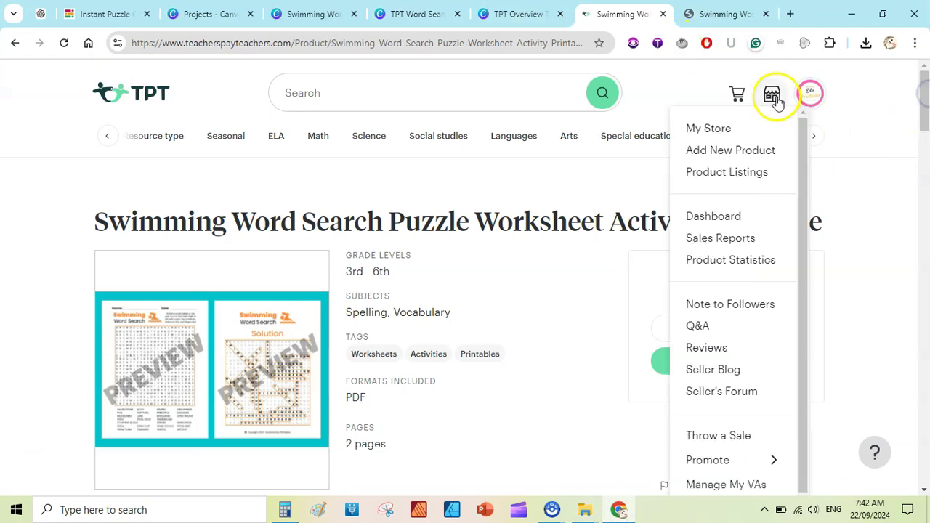
{"action": "left_click", "coordinate": [772, 93]}
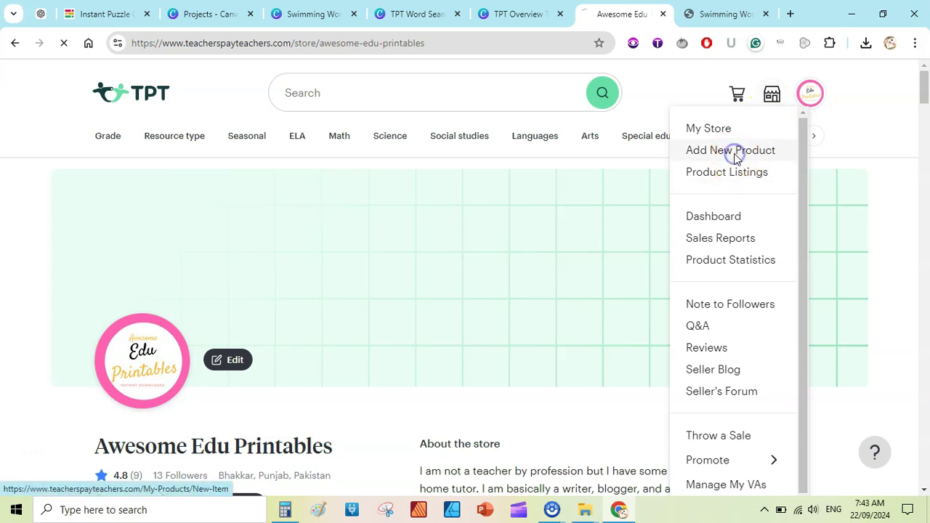
{"action": "left_click", "coordinate": [731, 150]}
{"action": "left_click", "coordinate": [182, 311]}
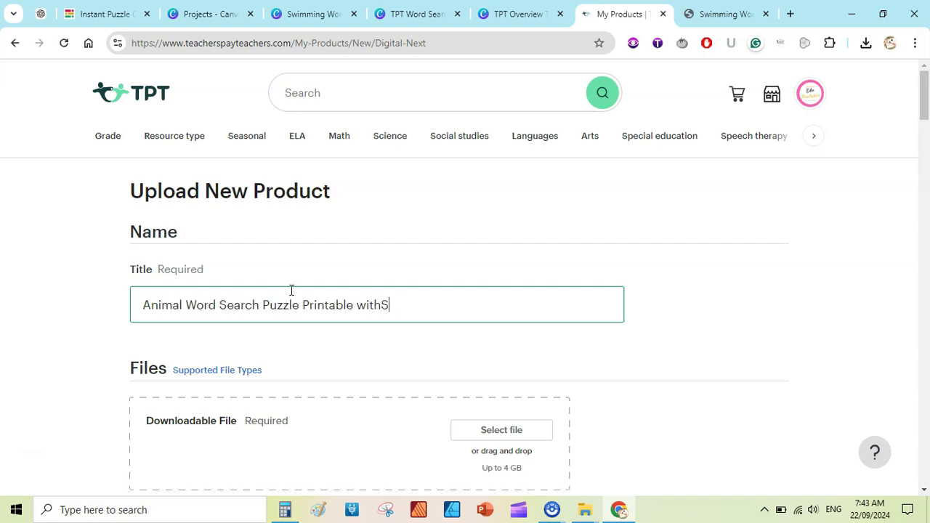
{"action": "type", "text": "Solution Page"}
{"action": "scroll", "coordinate": [925, 108], "scroll_direction": "down", "scroll_amount": 3}
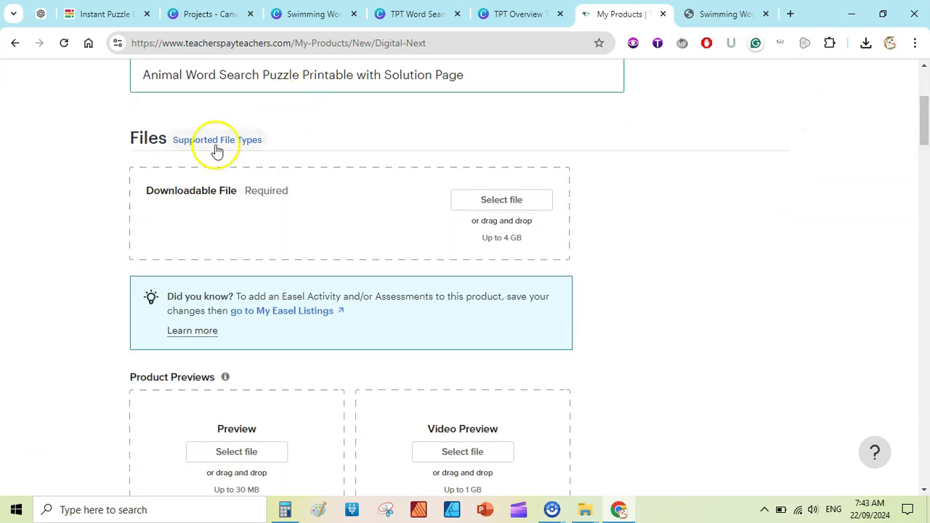
Step: Attach the Animal Word Search PDF from TPT Files as the product file
{"action": "left_click", "coordinate": [509, 205]}
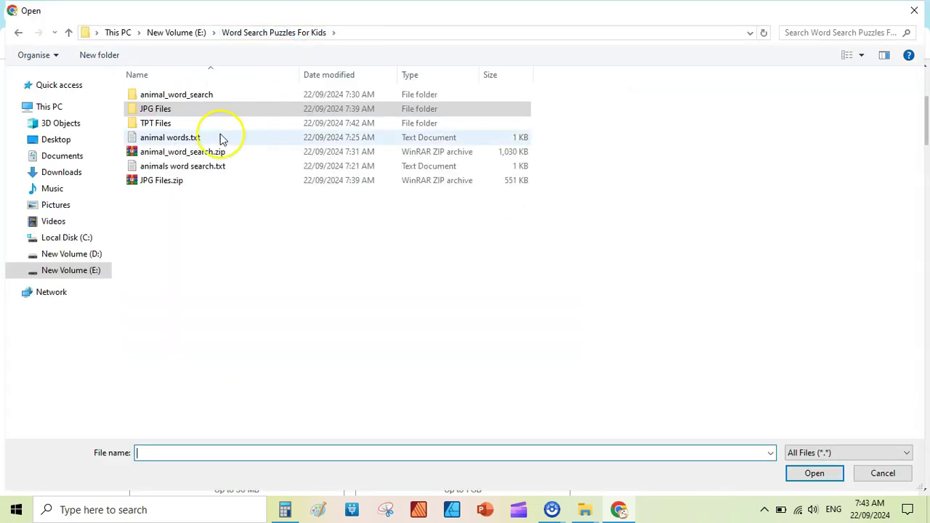
{"action": "double_click", "coordinate": [212, 125]}
{"action": "double_click", "coordinate": [172, 108]}
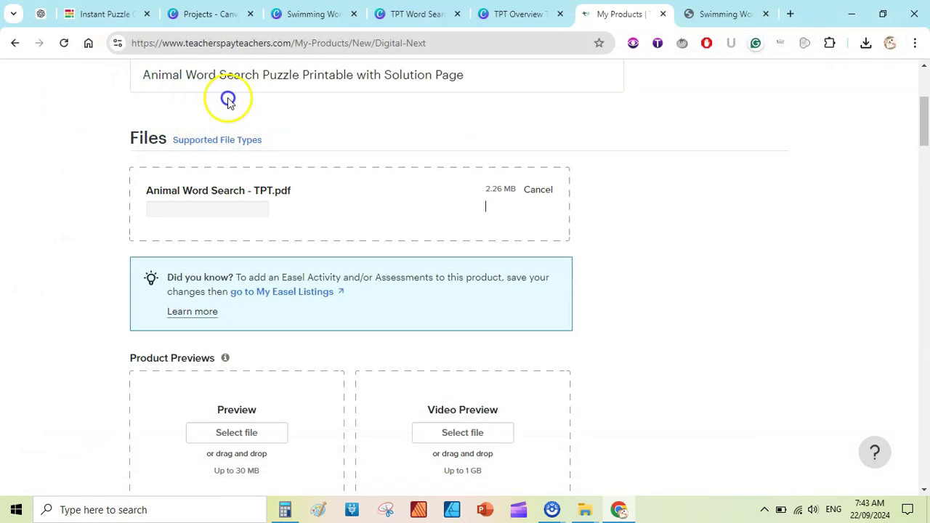
{"action": "scroll", "coordinate": [247, 218], "scroll_direction": "down", "scroll_amount": 5}
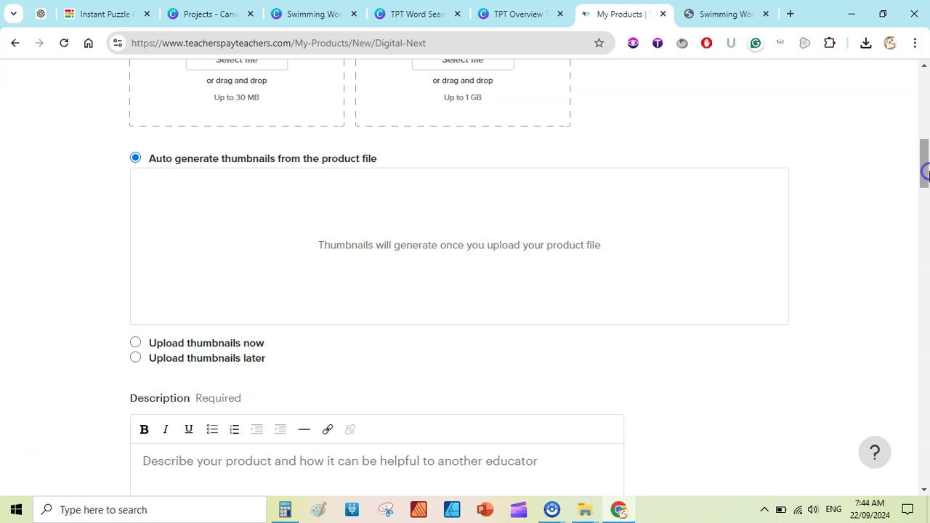
Step: Upload the cover PNG from TPT Files as the product's main cover thumbnail
{"action": "left_click", "coordinate": [186, 346]}
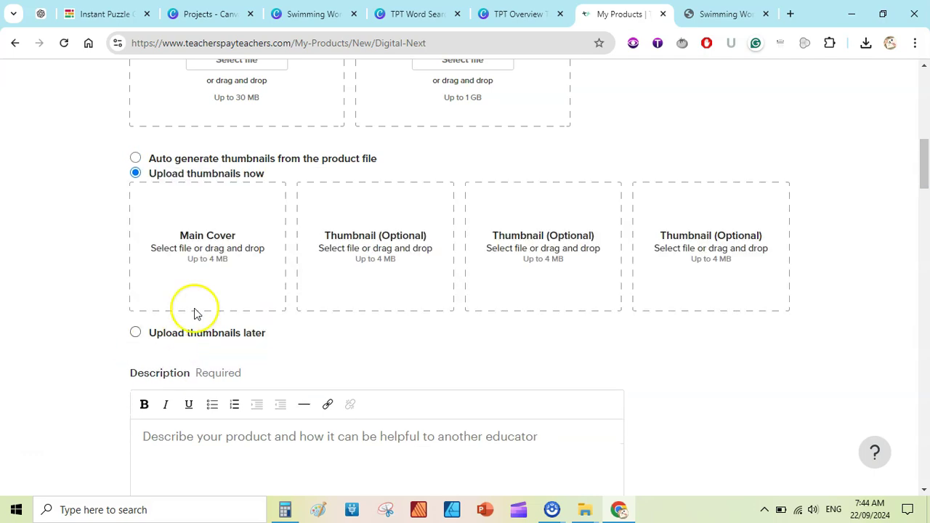
{"action": "left_click", "coordinate": [203, 273]}
{"action": "double_click", "coordinate": [238, 118]}
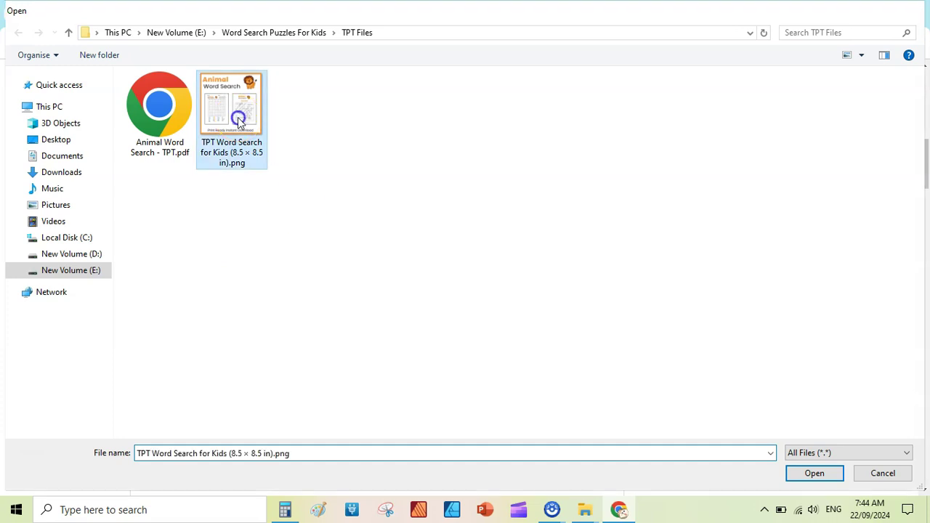
{"action": "left_click", "coordinate": [369, 238]}
{"action": "left_click_drag", "start_coordinate": [925, 165], "coordinate": [926, 190]}
{"action": "left_click", "coordinate": [429, 224]}
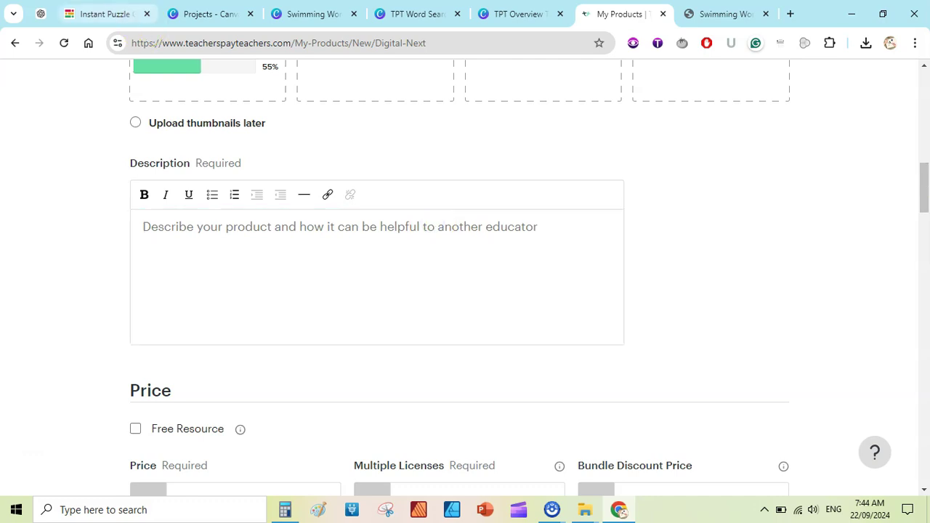
Step: Begin a ChatGPT prompt: 'Write a short description for this printable:'
{"action": "left_click", "coordinate": [43, 14]}
{"action": "left_click", "coordinate": [427, 459]}
{"action": "type", "text": "Write a short description for this pri"}
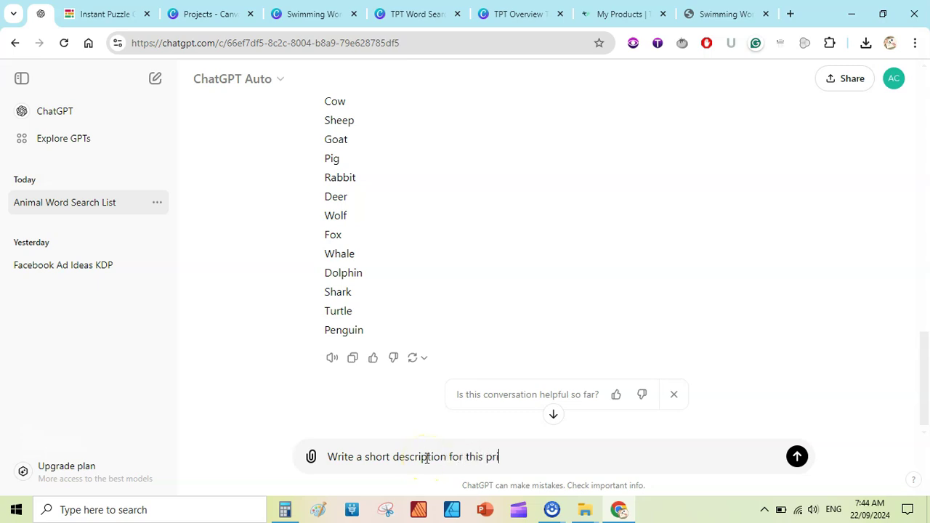
{"action": "type", "text": "ntable:"}
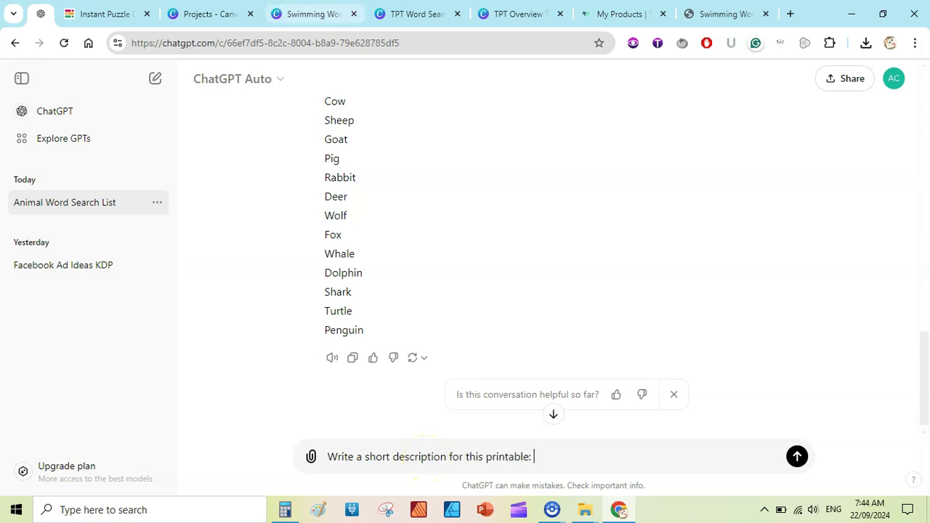
Step: Copy the TPT product title into the ChatGPT prompt and send it
{"action": "left_click", "coordinate": [618, 14]}
{"action": "left_click_drag", "start_coordinate": [923, 185], "coordinate": [922, 95]}
{"action": "triple_click", "coordinate": [384, 251]}
{"action": "key", "text": "ctrl+c"}
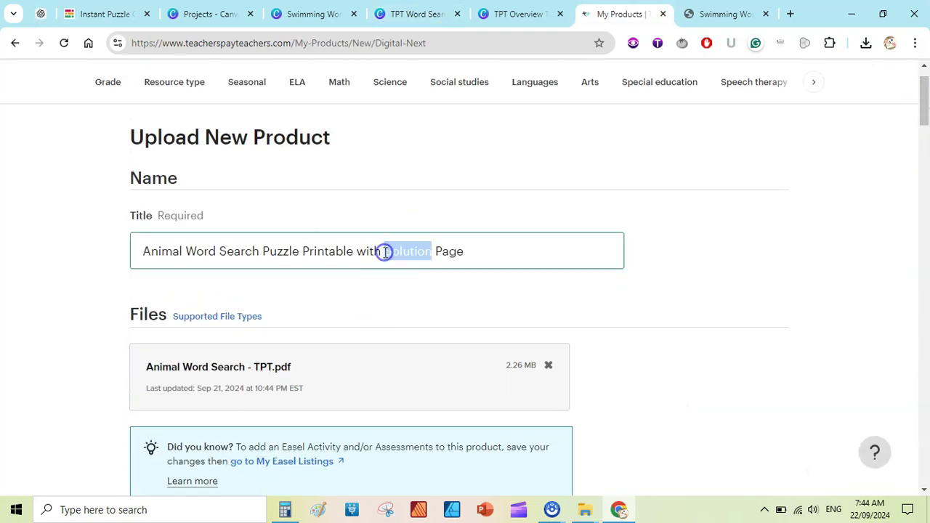
{"action": "left_click", "coordinate": [41, 14]}
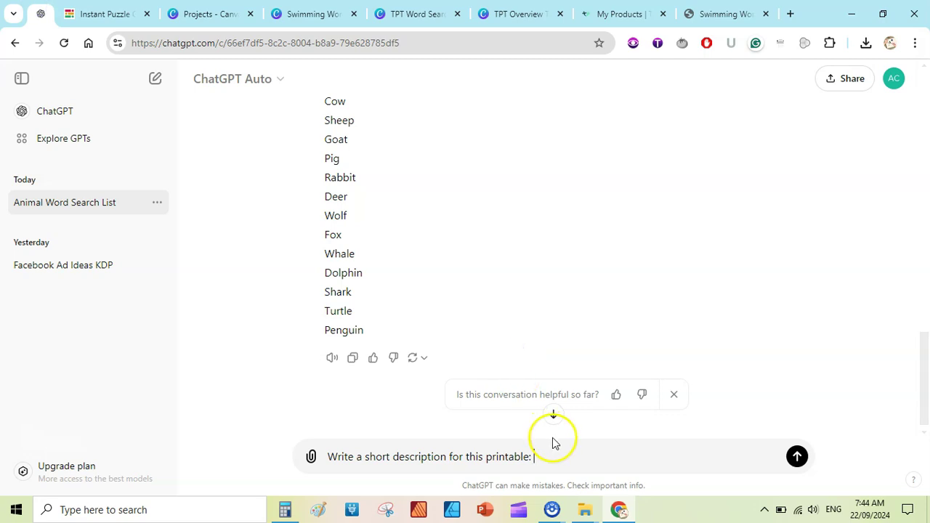
{"action": "left_click", "coordinate": [573, 457]}
{"action": "key", "text": "ctrl+v"}
{"action": "key", "text": "Return"}
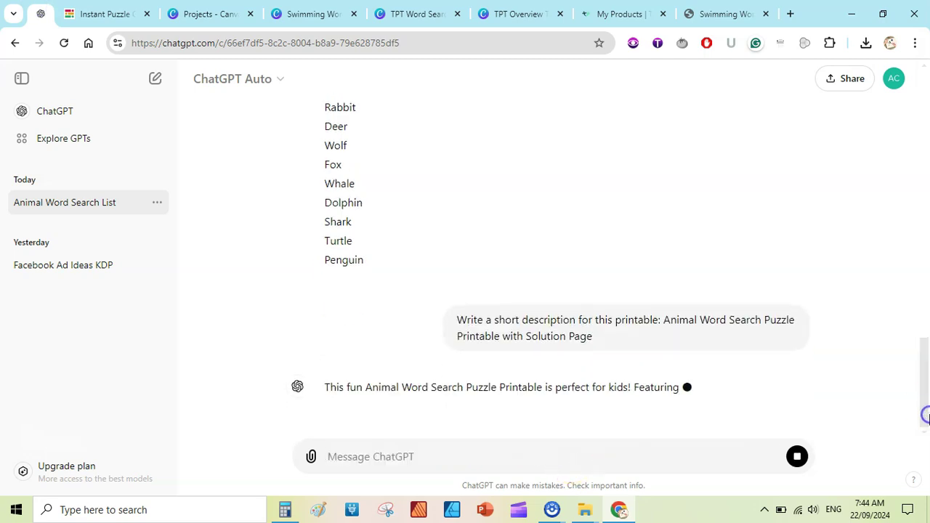
Step: Copy ChatGPT's description reply and return to the TPT product form
{"action": "triple_click", "coordinate": [480, 335]}
{"action": "key", "text": "ctrl+c"}
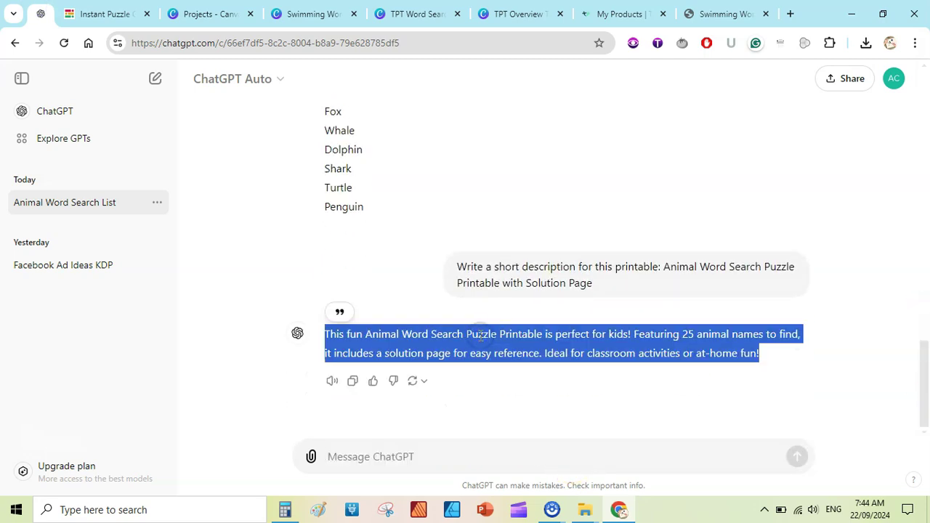
{"action": "left_click", "coordinate": [621, 14]}
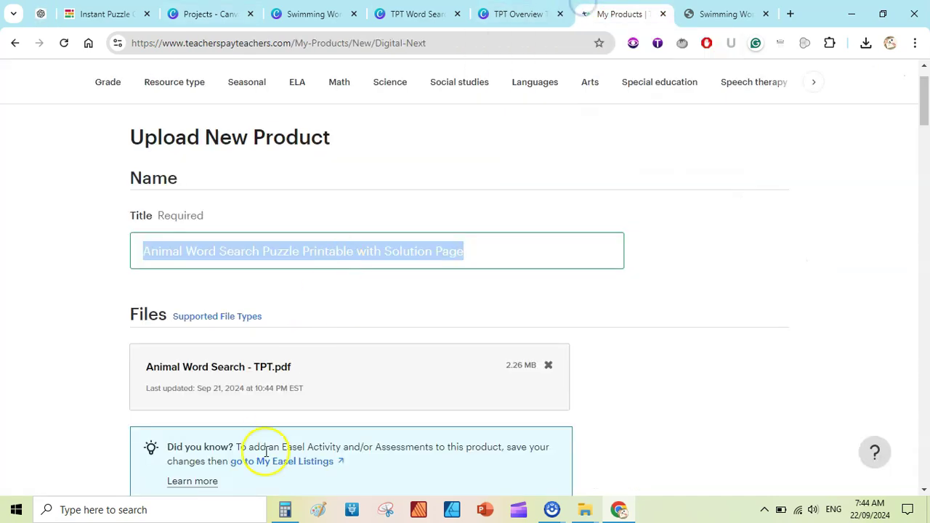
{"action": "left_click_drag", "start_coordinate": [913, 94], "coordinate": [923, 178]}
Step: Paste ChatGPT's description into the product's Description box
{"action": "left_click", "coordinate": [411, 218]}
{"action": "key", "text": "ctrl+v"}
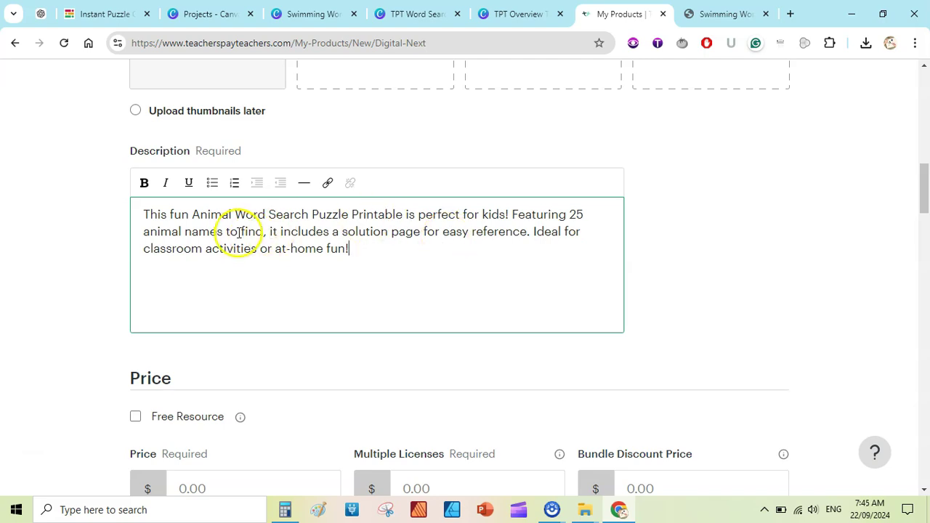
{"action": "scroll", "coordinate": [530, 233], "scroll_direction": "down", "scroll_amount": 4}
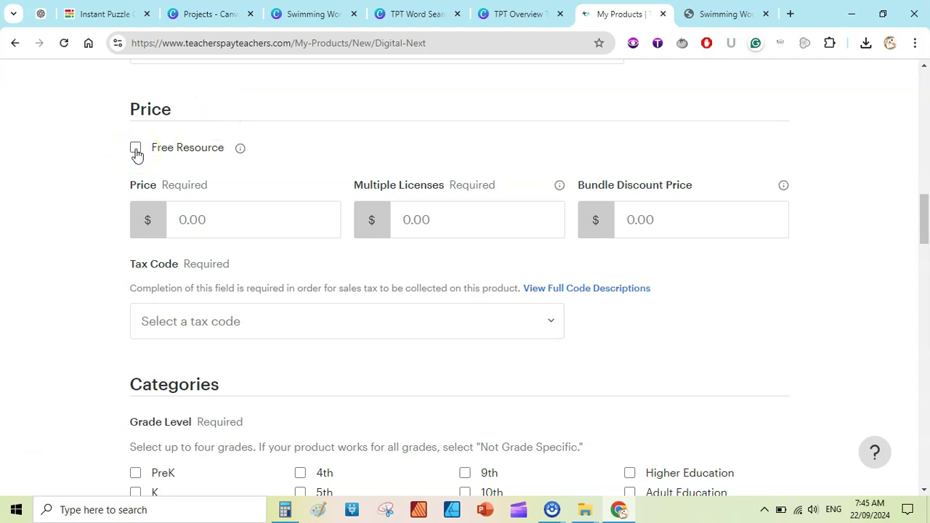
Step: Set price 1.99, multiple licenses 1.79, and the digital books tax code
{"action": "left_click", "coordinate": [229, 216]}
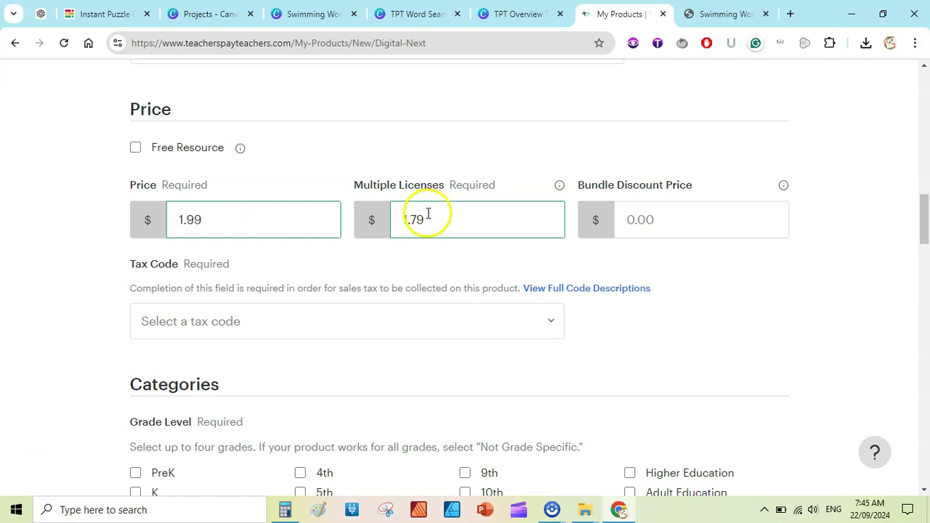
{"action": "left_click_drag", "start_coordinate": [928, 205], "coordinate": [927, 225]}
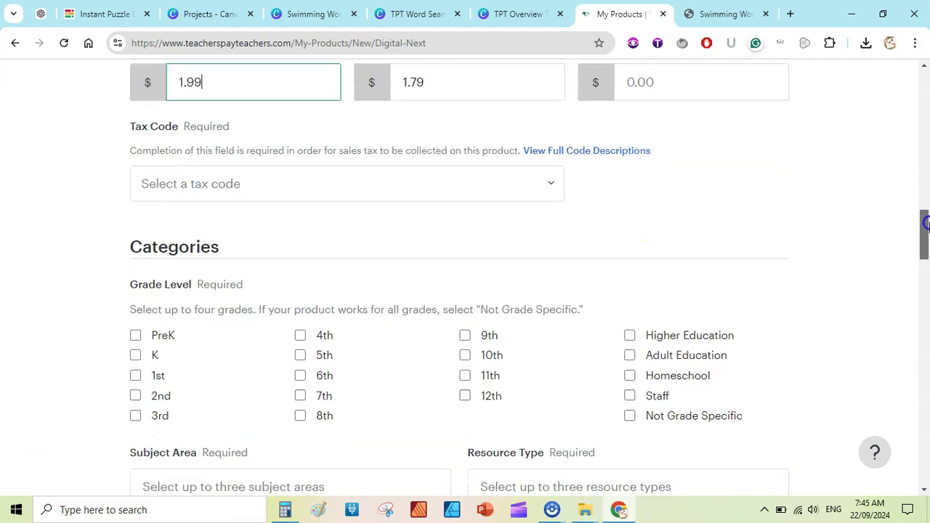
{"action": "left_click", "coordinate": [242, 185]}
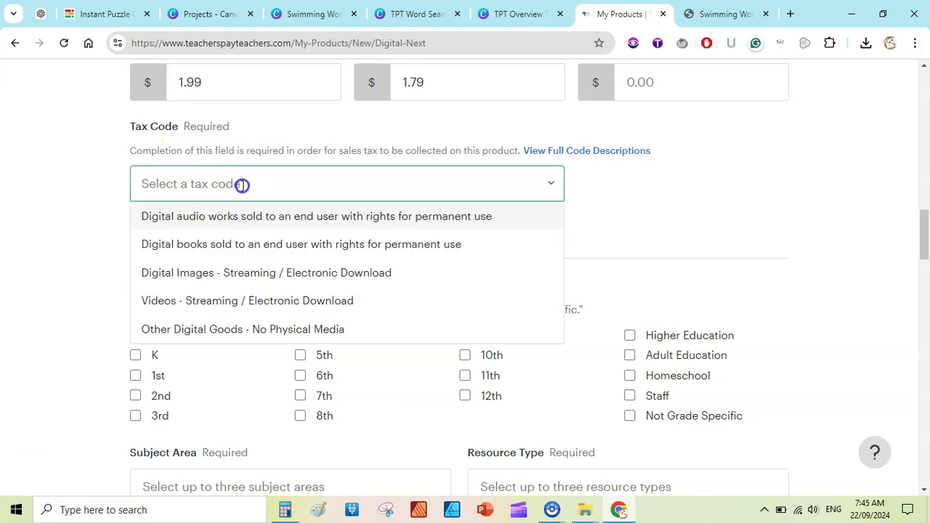
{"action": "left_click", "coordinate": [243, 222]}
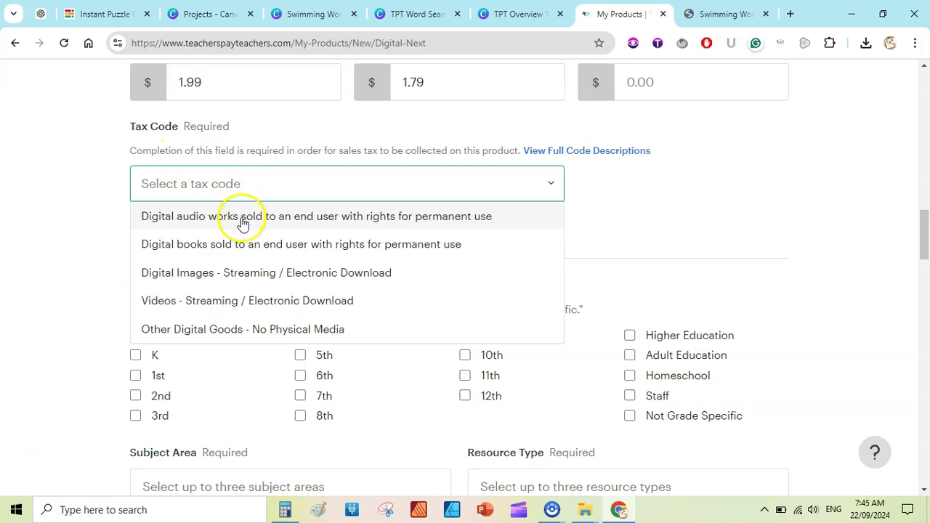
{"action": "left_click", "coordinate": [242, 247]}
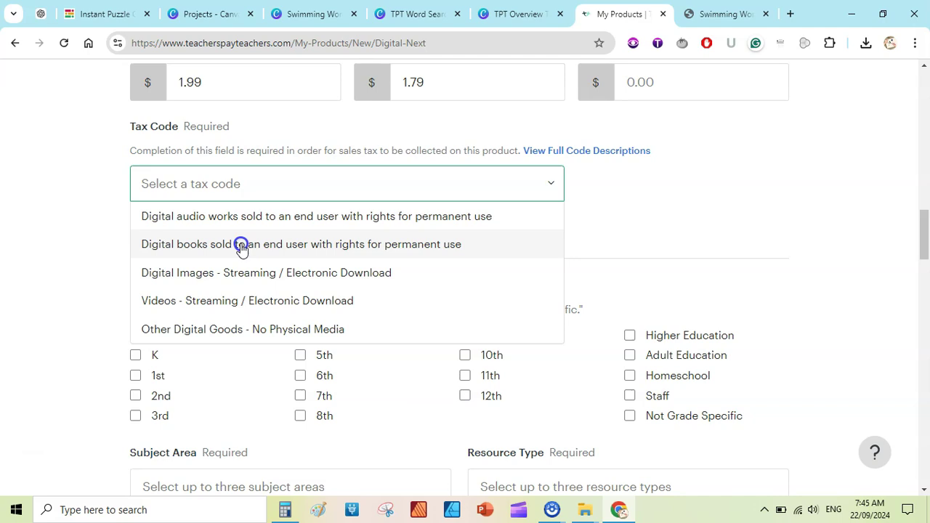
{"action": "left_click", "coordinate": [242, 247]}
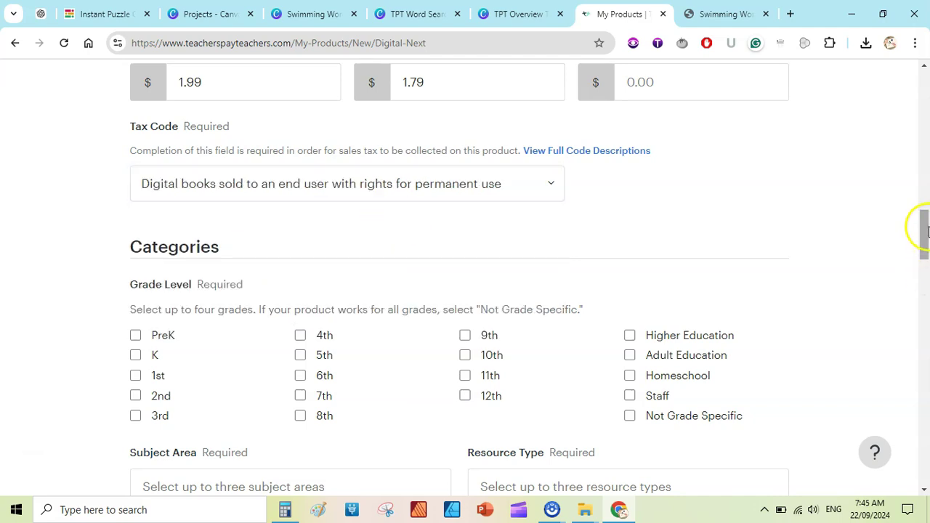
{"action": "left_click_drag", "start_coordinate": [926, 231], "coordinate": [926, 246]}
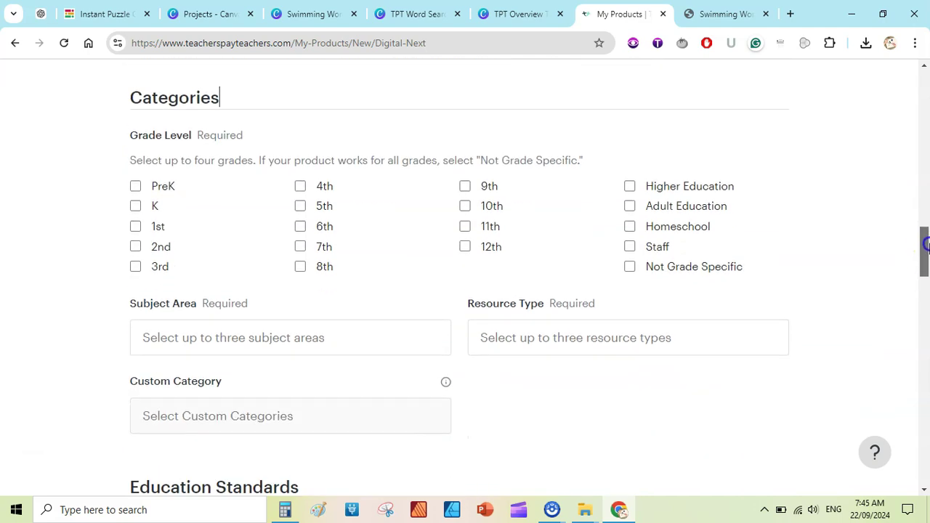
Step: Change the grade level from 1st to 2nd grade and set the subject area to Word Problems
{"action": "left_click", "coordinate": [135, 226]}
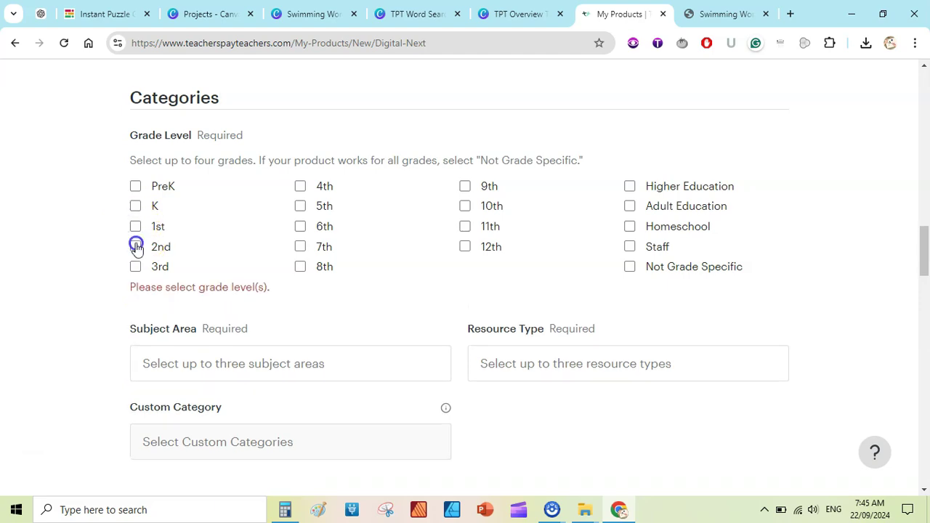
{"action": "left_click", "coordinate": [136, 247]}
{"action": "scroll", "coordinate": [349, 196], "scroll_direction": "down", "scroll_amount": 2}
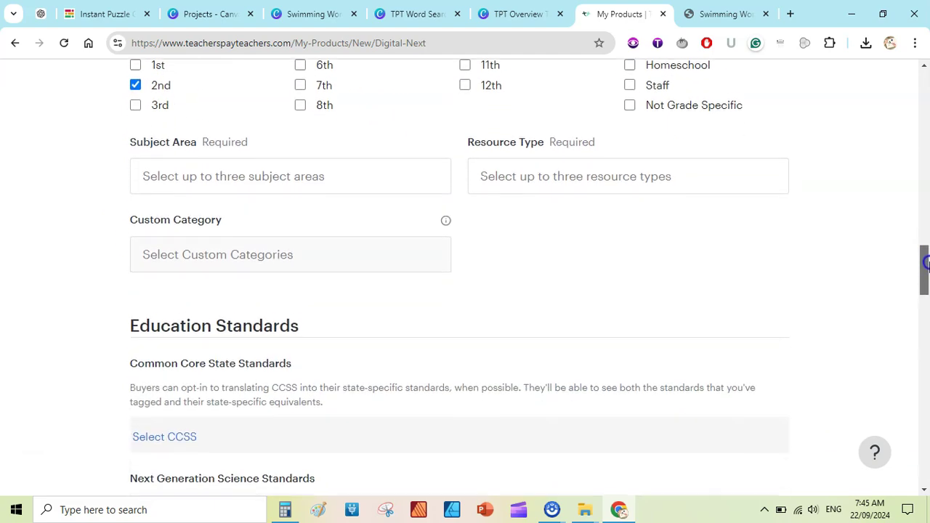
{"action": "left_click", "coordinate": [293, 173]}
{"action": "type", "text": "pu"}
{"action": "key", "text": "BackSpace"}
{"action": "key", "text": "BackSpace"}
{"action": "type", "text": "word"}
{"action": "left_click", "coordinate": [286, 202]}
Step: Add Activities and Worksheets as the resource types
{"action": "left_click", "coordinate": [585, 170]}
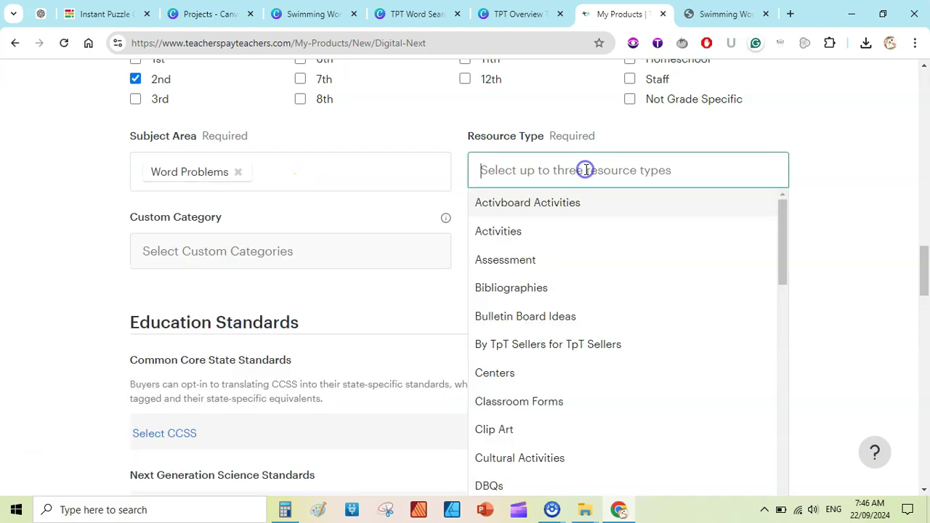
{"action": "left_click", "coordinate": [559, 232]}
{"action": "type", "text": "puzz"}
{"action": "key", "text": "BackSpace"}
{"action": "key", "text": "BackSpace"}
{"action": "key", "text": "BackSpace"}
{"action": "key", "text": "BackSpace"}
{"action": "type", "text": "wor"}
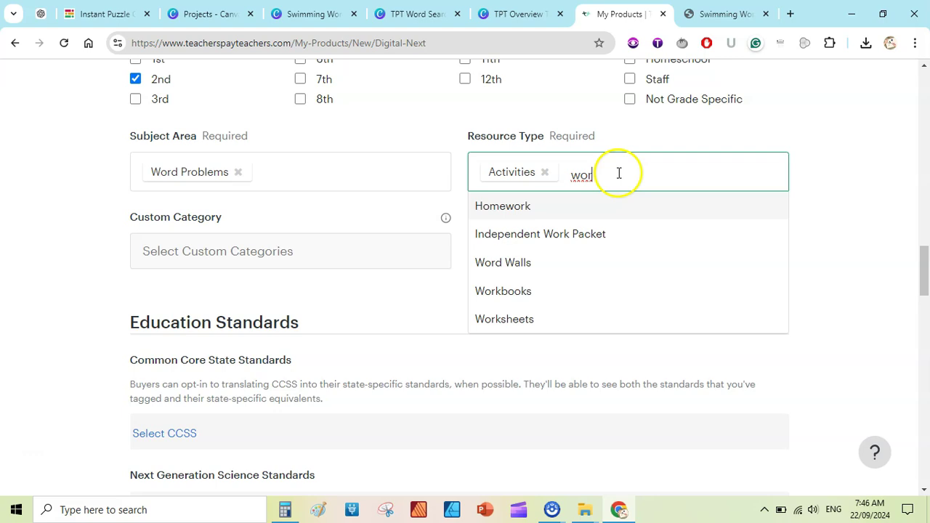
{"action": "left_click", "coordinate": [536, 320]}
{"action": "left_click", "coordinate": [861, 189]}
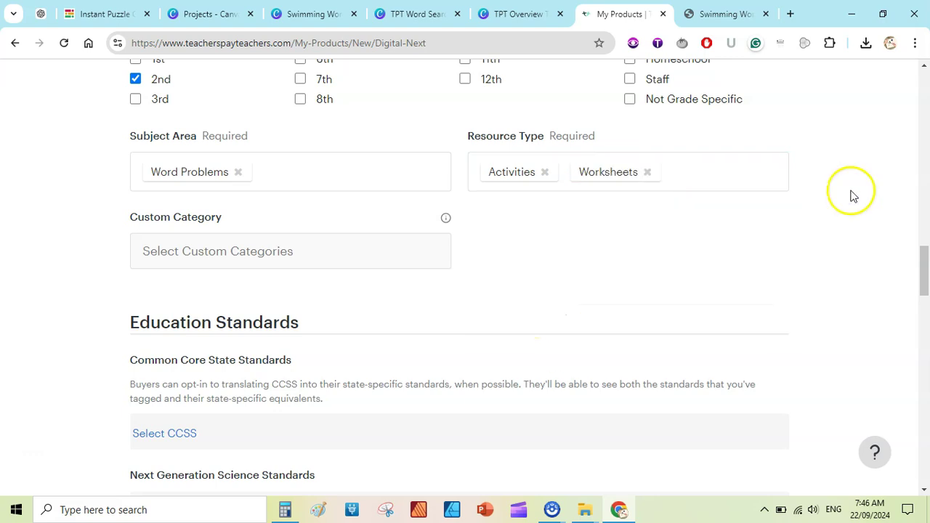
Step: Keep teaching duration N/A, enter 2 pages, and mark the answer key as Included
{"action": "left_click_drag", "start_coordinate": [925, 284], "coordinate": [926, 355]}
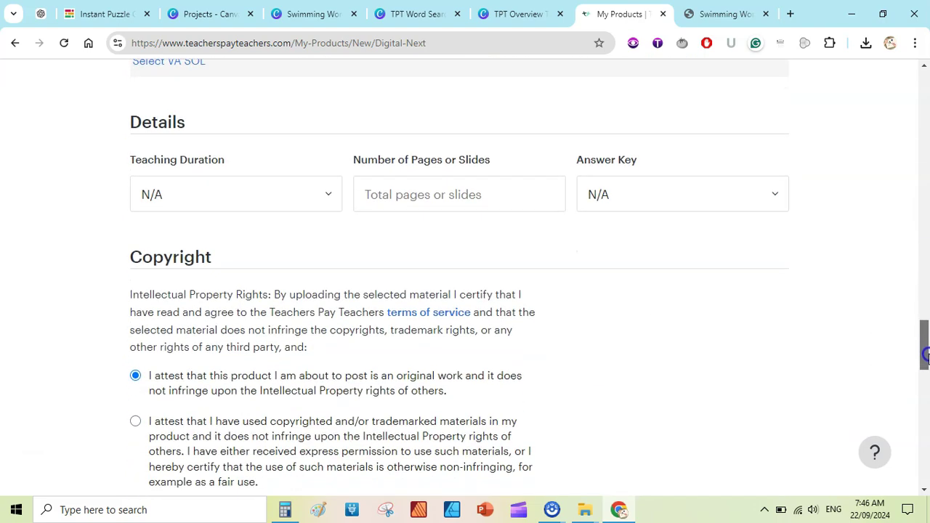
{"action": "left_click", "coordinate": [261, 200]}
{"action": "left_click", "coordinate": [261, 199]}
{"action": "left_click", "coordinate": [421, 198]}
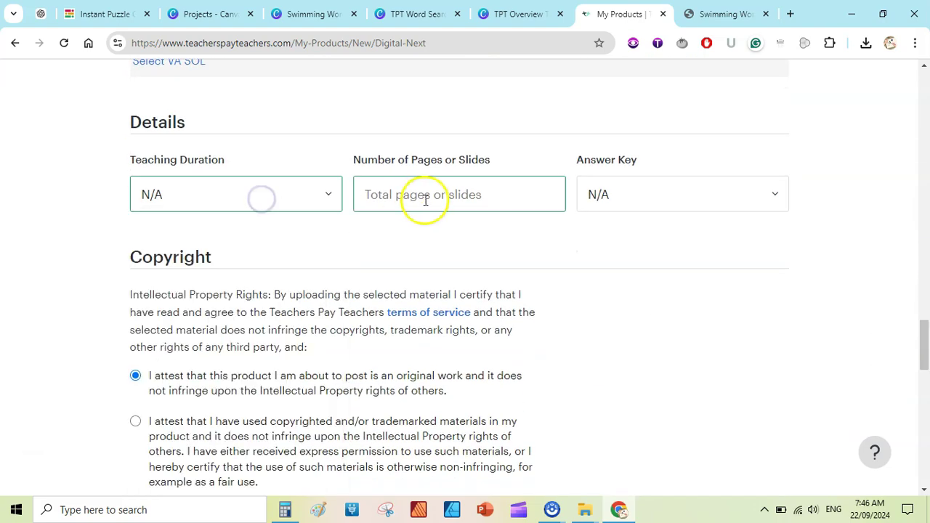
{"action": "type", "text": "2"}
{"action": "left_click", "coordinate": [664, 196]}
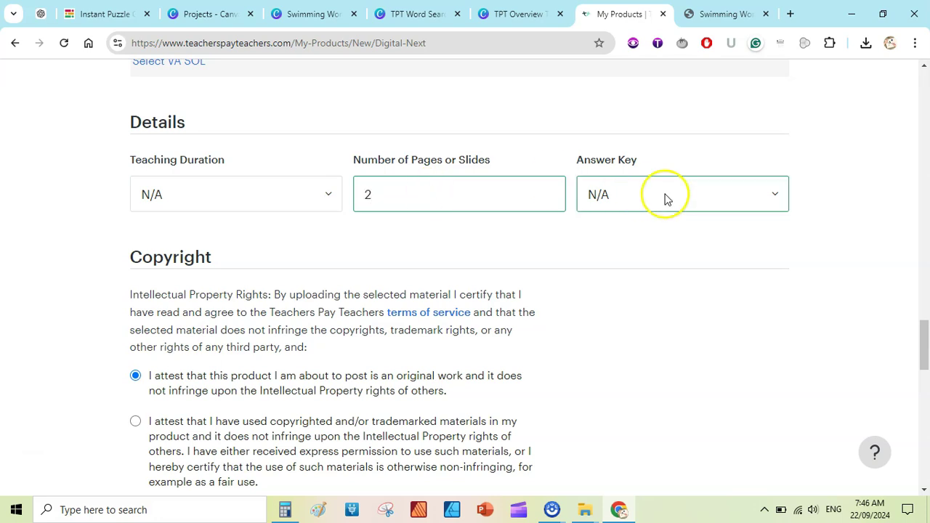
{"action": "left_click", "coordinate": [660, 243]}
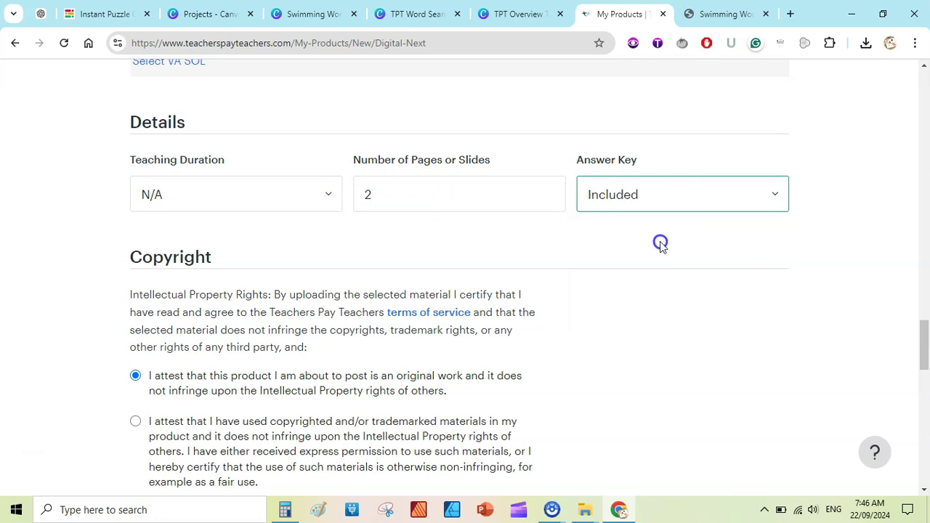
Step: Toggle the listing's active checkbox and submit the new product
{"action": "scroll", "coordinate": [927, 328], "scroll_direction": "down", "scroll_amount": 3}
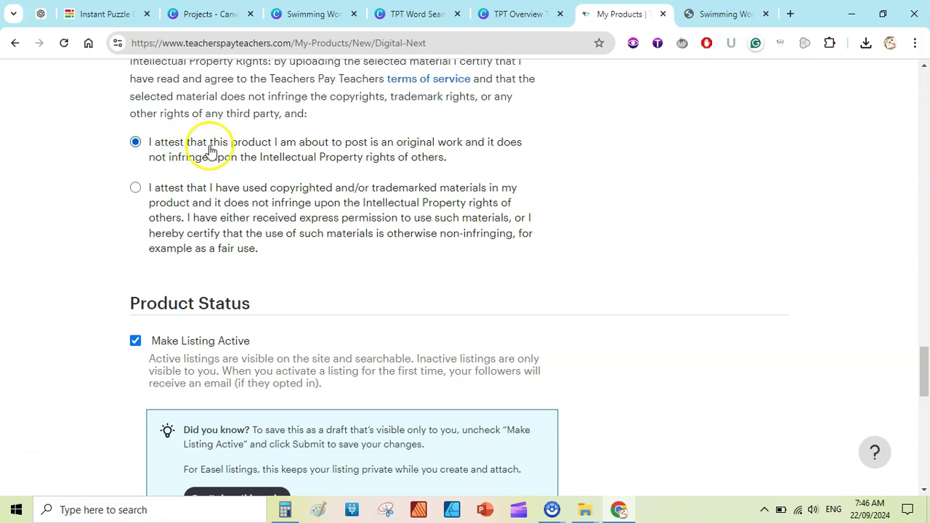
{"action": "scroll", "coordinate": [926, 375], "scroll_direction": "down", "scroll_amount": 2}
{"action": "left_click", "coordinate": [136, 198]}
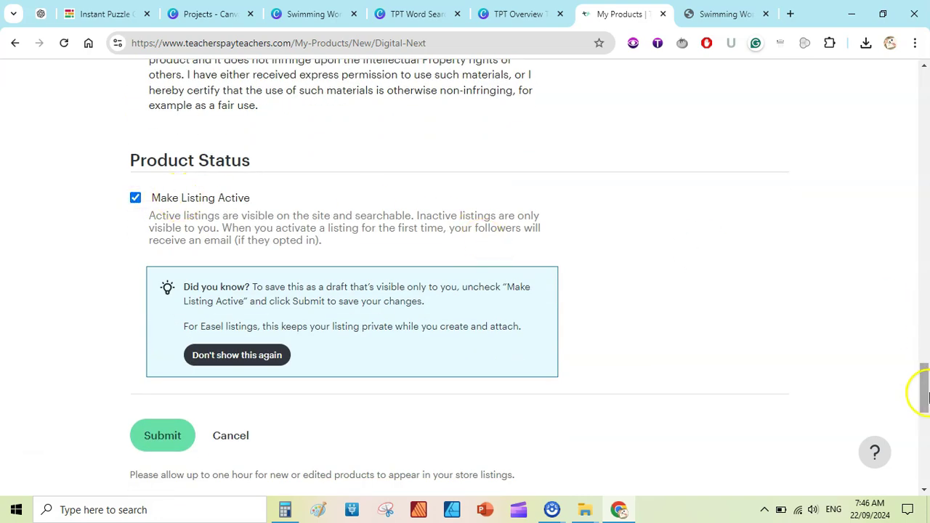
{"action": "left_click_drag", "start_coordinate": [921, 388], "coordinate": [924, 415]}
{"action": "left_click", "coordinate": [155, 249]}
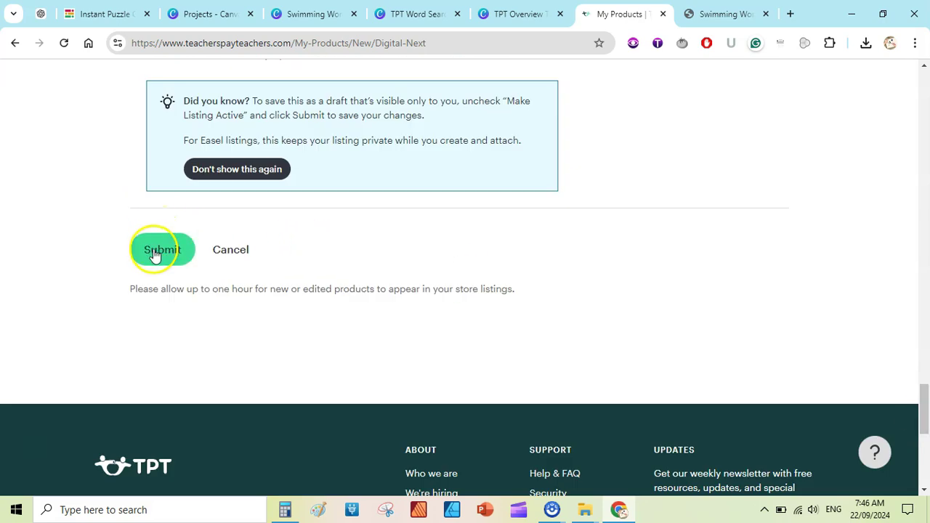
{"action": "left_click_drag", "start_coordinate": [920, 395], "coordinate": [908, 78]}
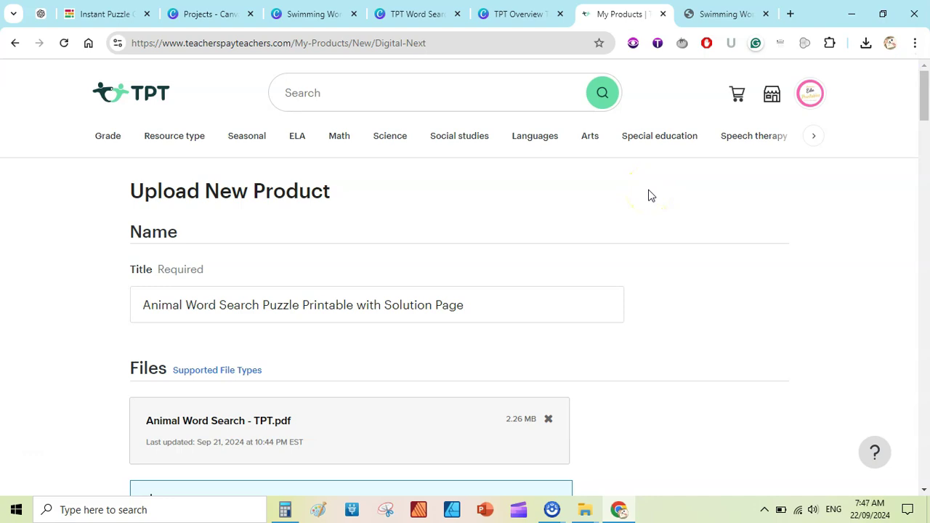
Step: Close the Projects - Canva and Swimming Word Search tabs
{"action": "left_click", "coordinate": [924, 95]}
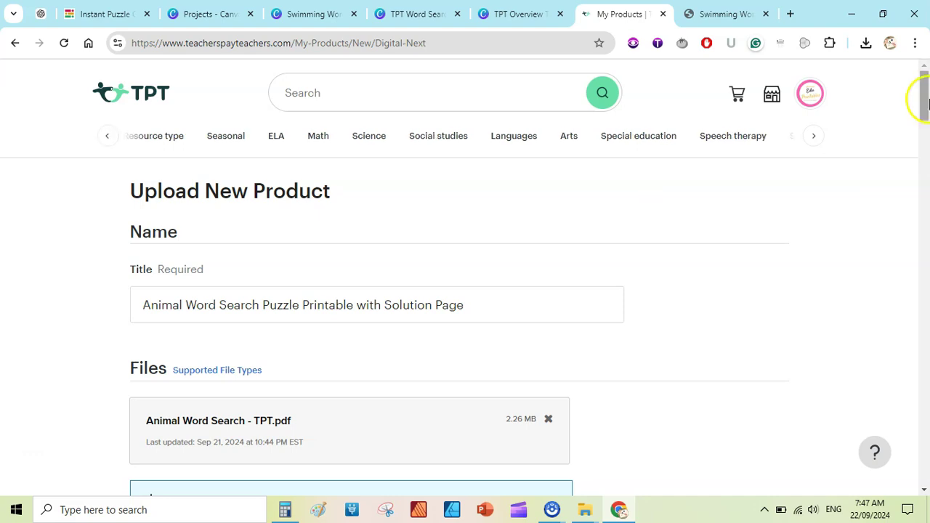
{"action": "left_click", "coordinate": [41, 14]}
{"action": "left_click", "coordinate": [106, 13]}
{"action": "left_click", "coordinate": [207, 14]}
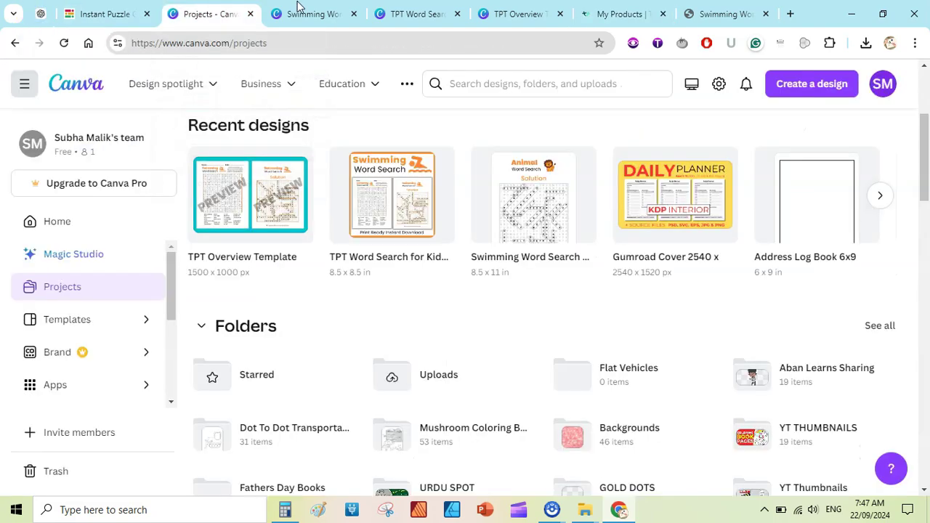
{"action": "left_click", "coordinate": [300, 7]}
{"action": "left_click", "coordinate": [251, 13]}
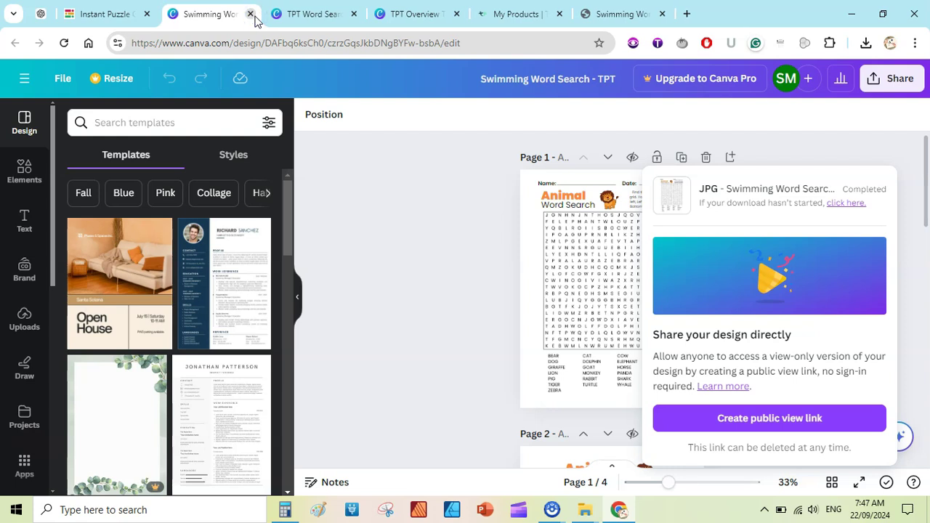
{"action": "left_click", "coordinate": [251, 15]}
Step: Check the TPT upload page, then return to the Animal Word Search in Instant Puzzle Generator
{"action": "left_click", "coordinate": [305, 14]}
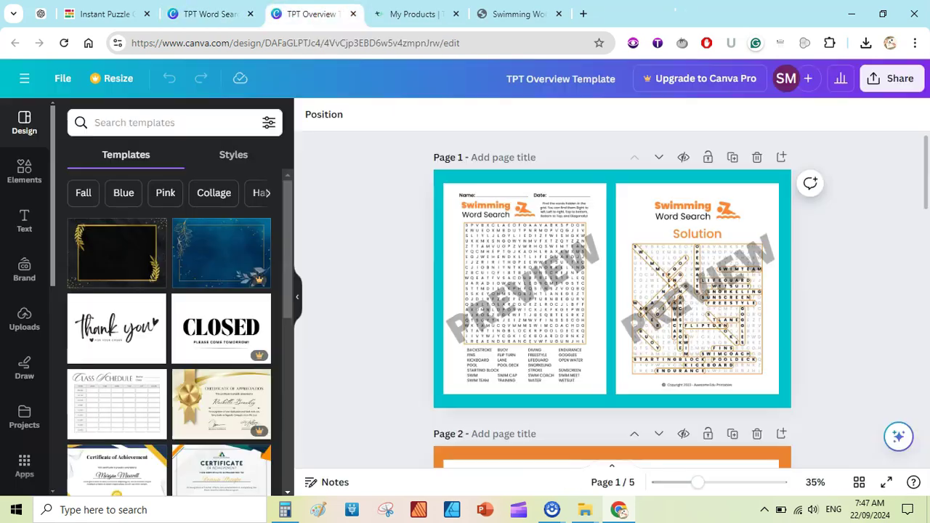
{"action": "left_click", "coordinate": [412, 14]}
{"action": "left_click_drag", "start_coordinate": [920, 93], "coordinate": [882, 69]}
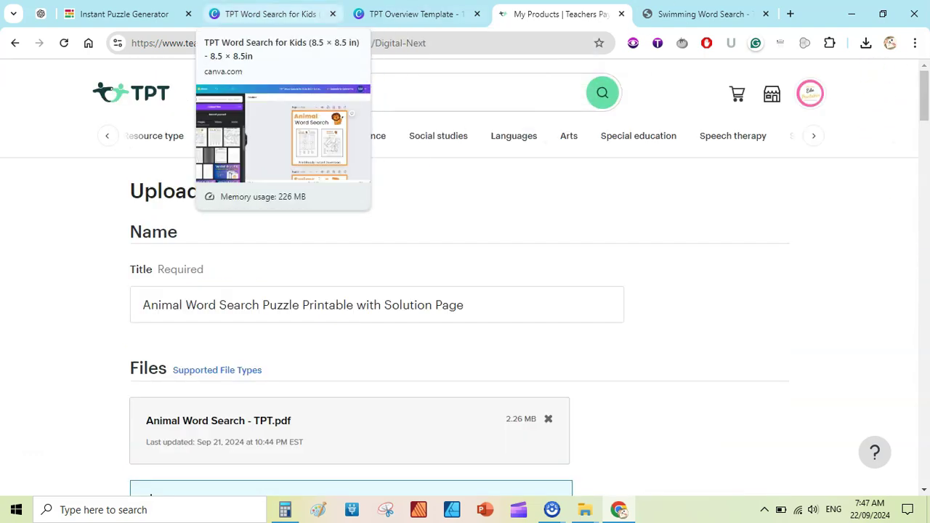
{"action": "left_click", "coordinate": [124, 14]}
{"action": "left_click_drag", "start_coordinate": [925, 158], "coordinate": [926, 119]}
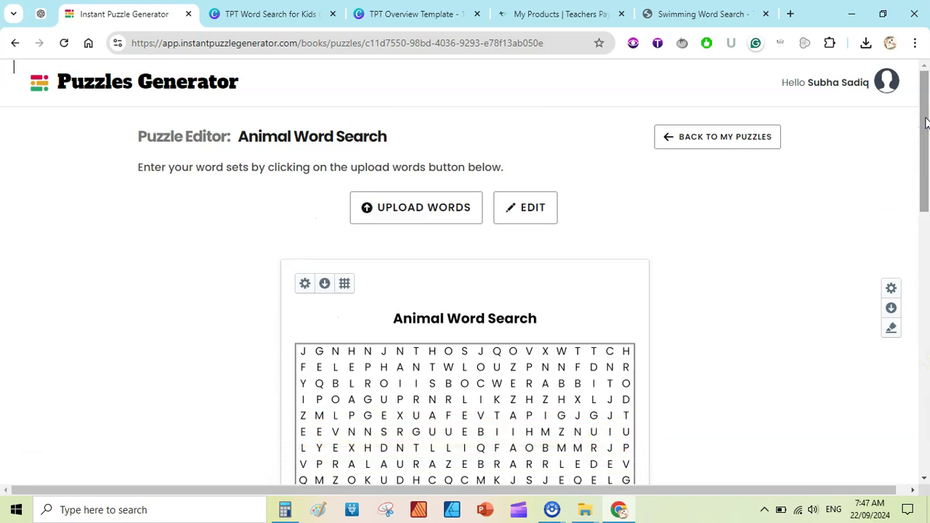